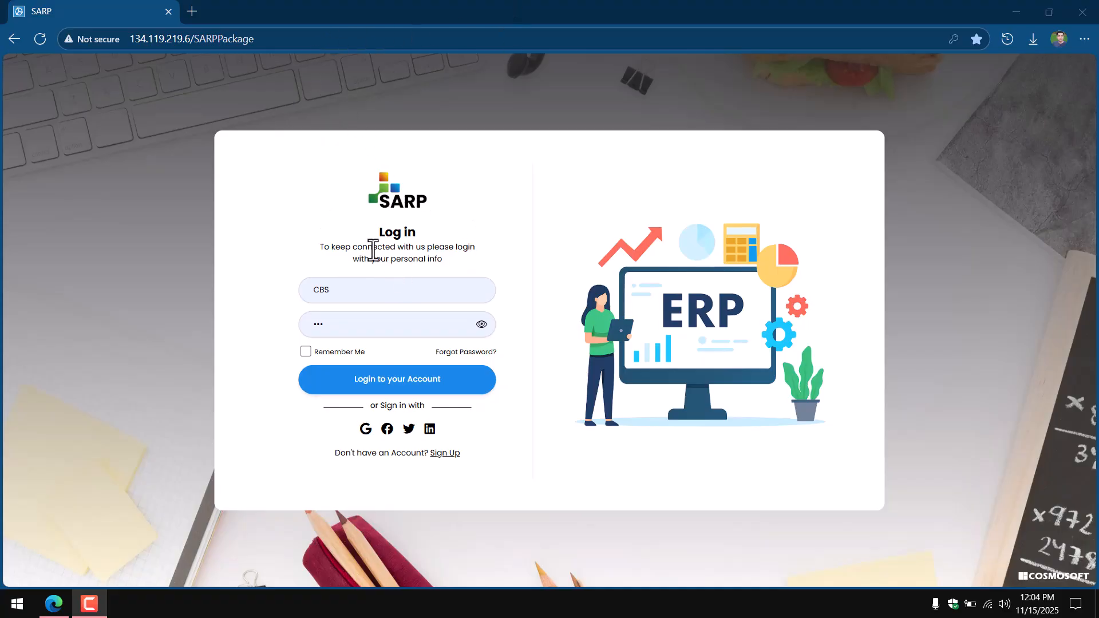
left_click_drag(289, 40, 123, 46)
left_click(171, 138)
left_click_drag(291, 44, 118, 55)
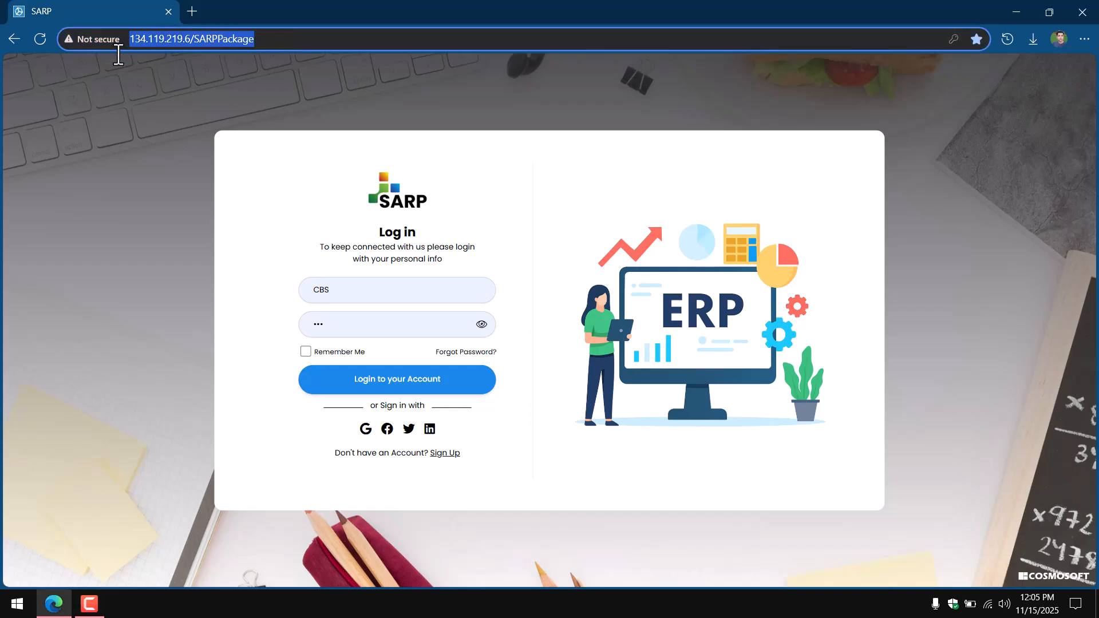
left_click(276, 65)
left_click_drag(279, 39, 127, 42)
left_click(194, 85)
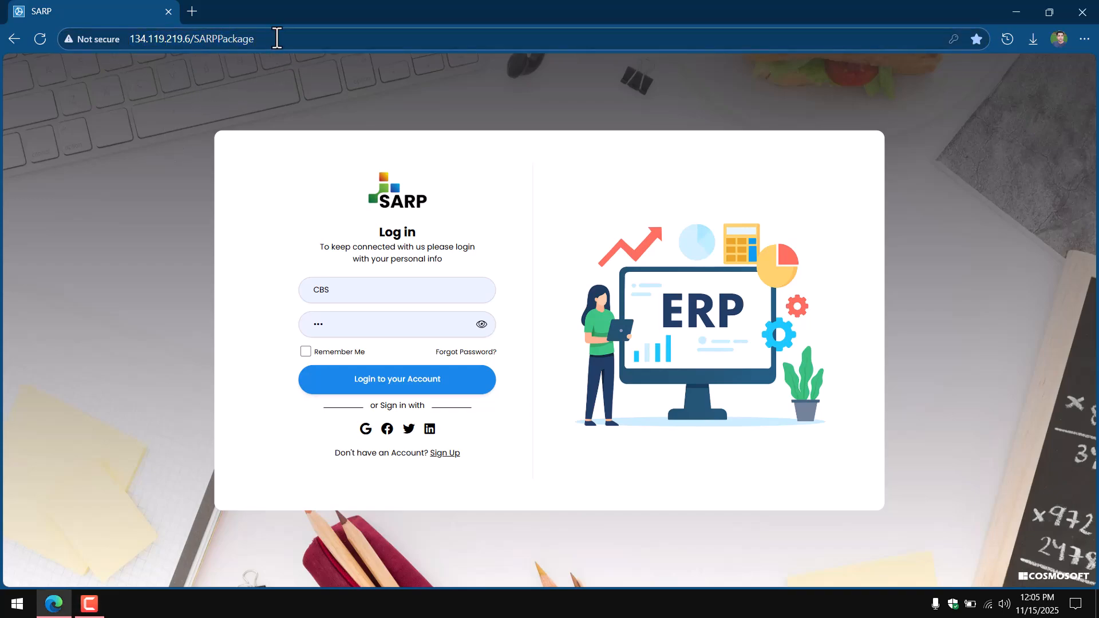
left_click_drag(277, 39, 122, 39)
left_click(156, 137)
Step: Log in with the prefilled credentials and open the Chart of Accounts page in the GL configurations
left_click(399, 380)
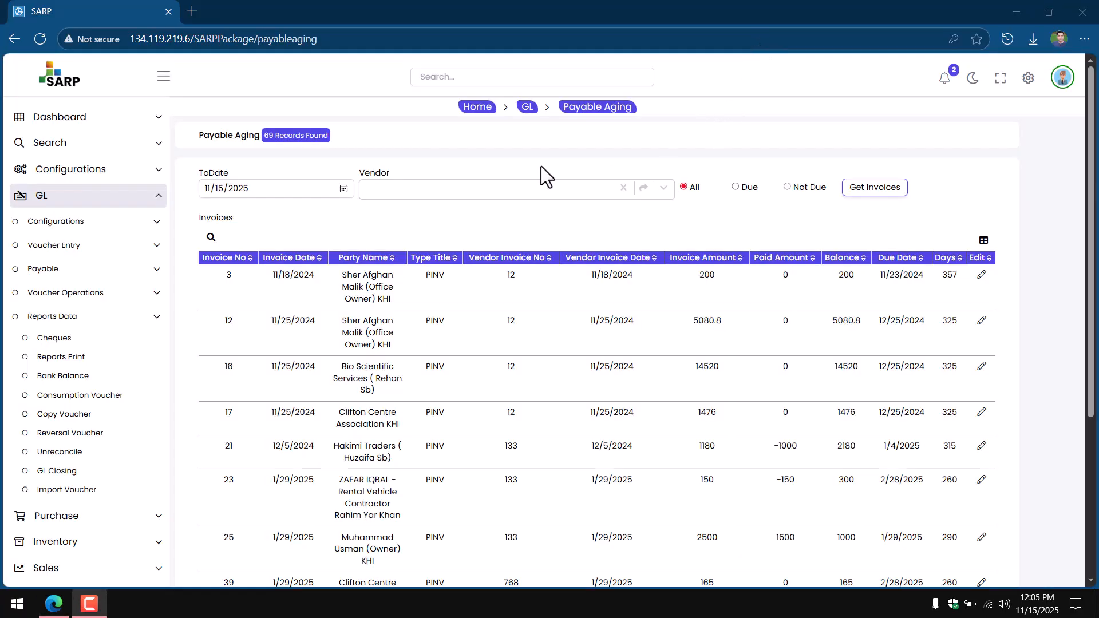
left_click(76, 118)
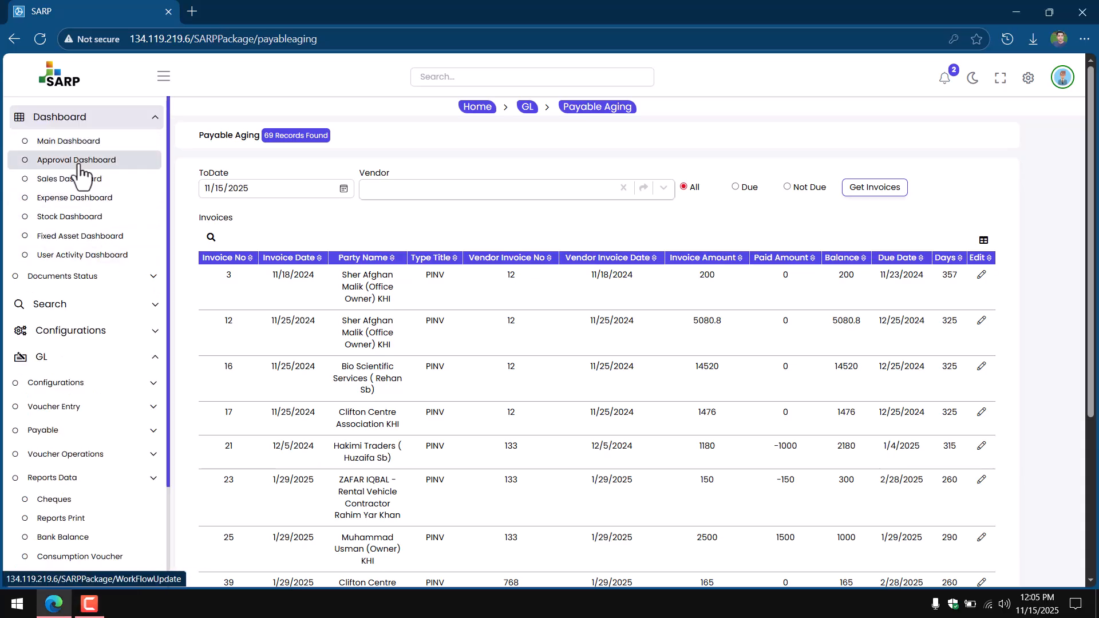
scroll(105, 352, "down", 3)
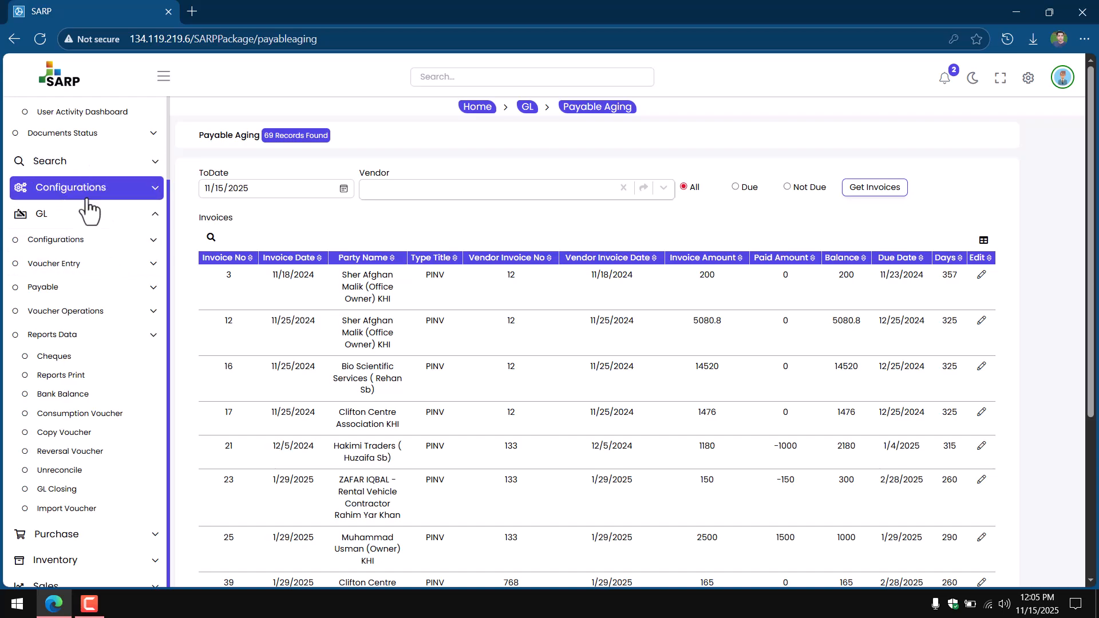
left_click(103, 244)
left_click(107, 264)
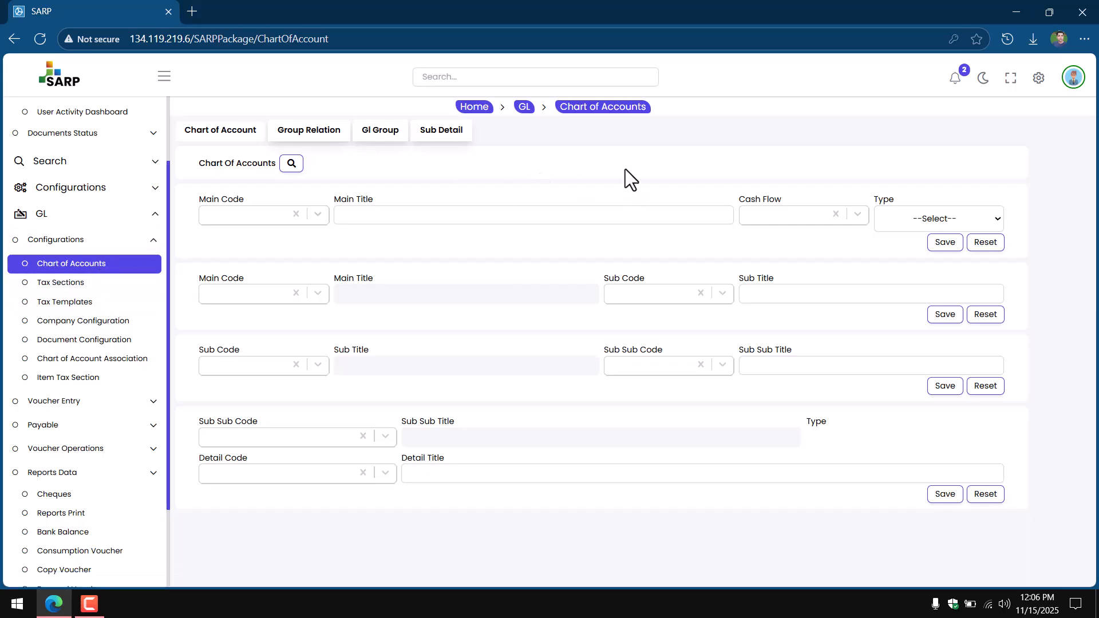
Step: Try the interface's dark mode and toggle the full-screen view on and off
left_click(983, 77)
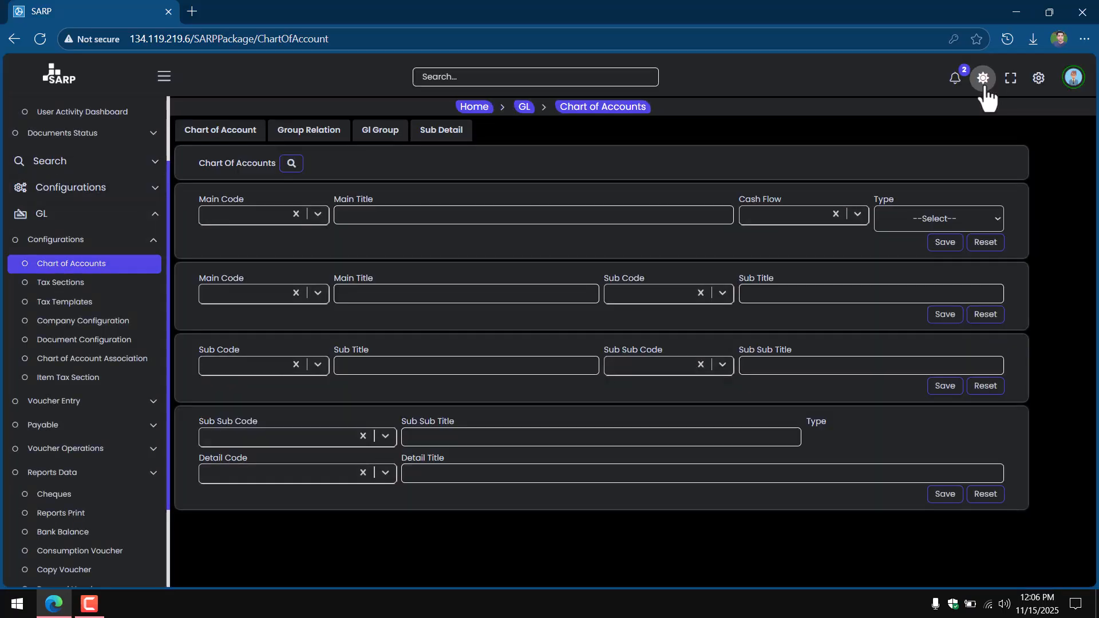
left_click(983, 85)
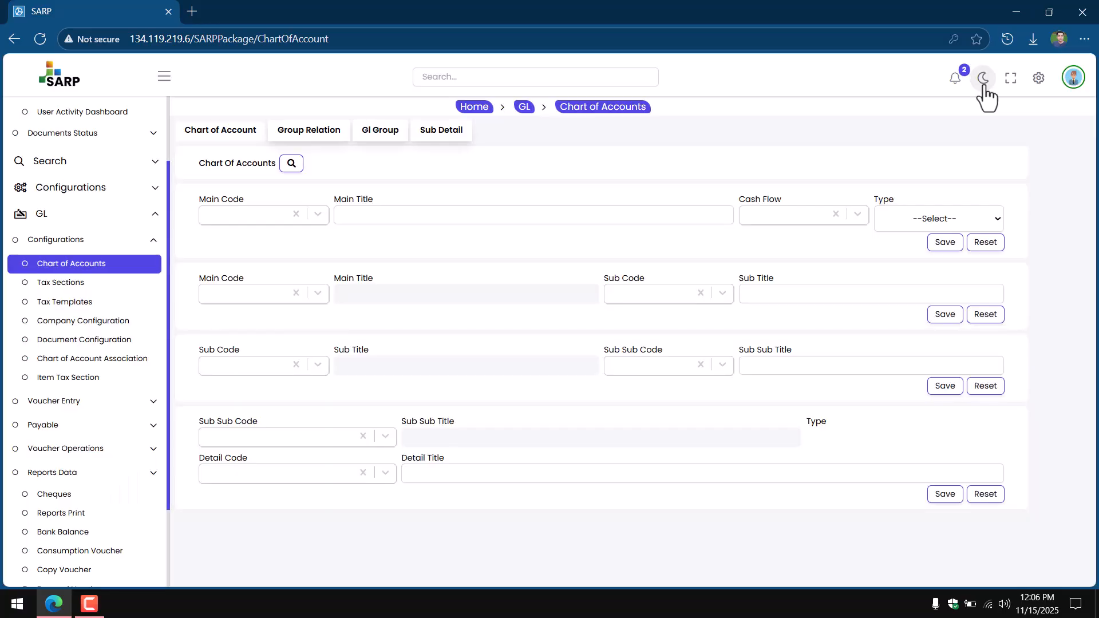
left_click(983, 84)
left_click(1010, 80)
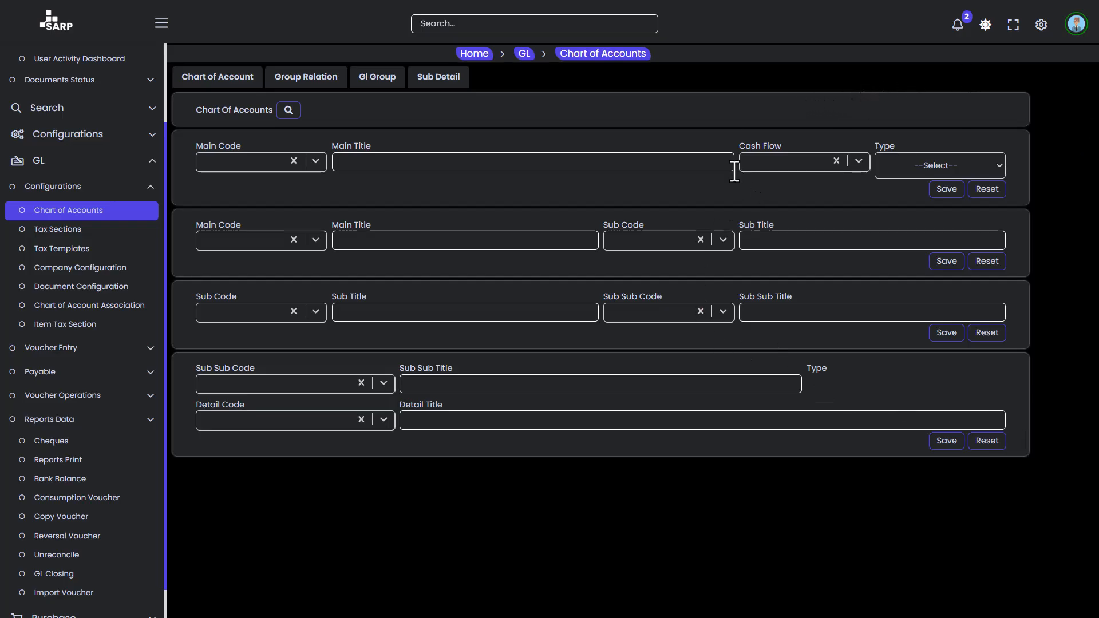
left_click(1012, 33)
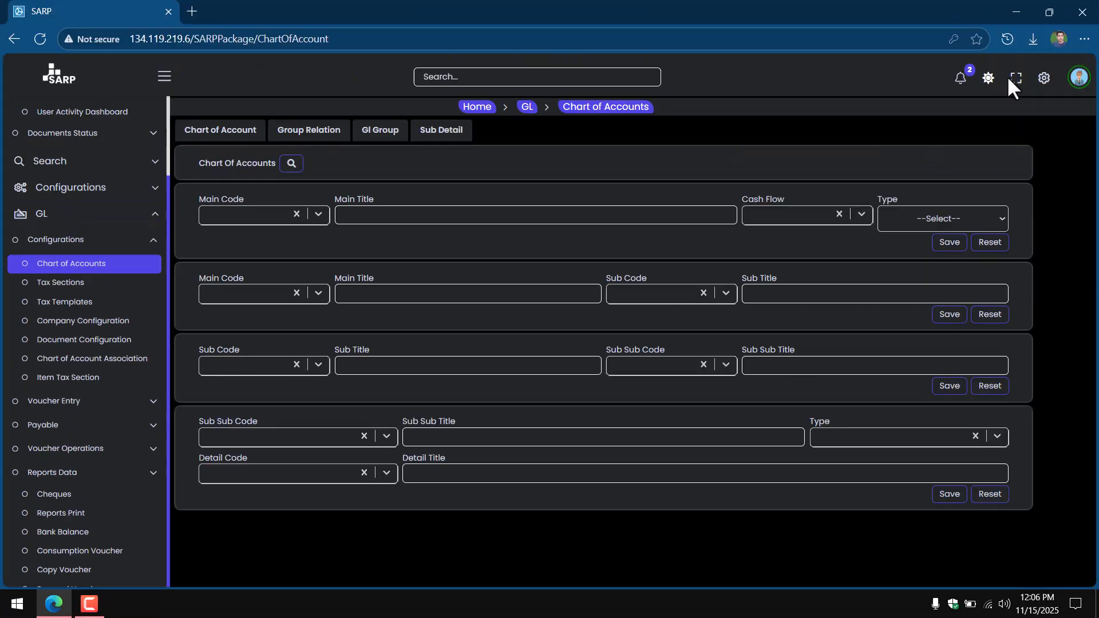
Step: Open the application settings and check the available Company and Location choices
left_click(1042, 79)
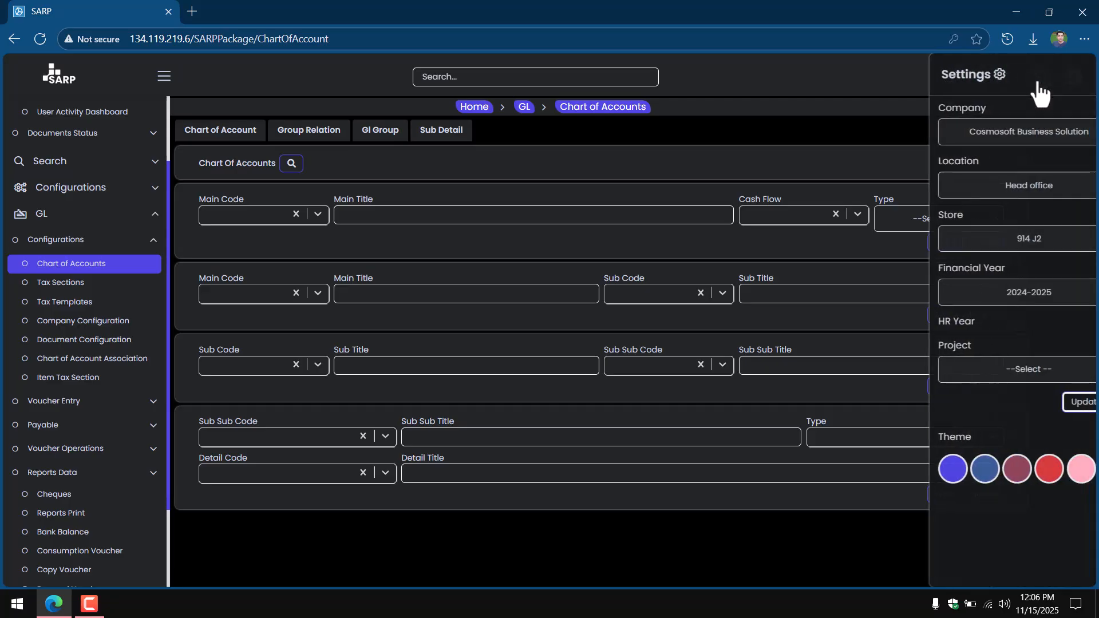
left_click(1006, 129)
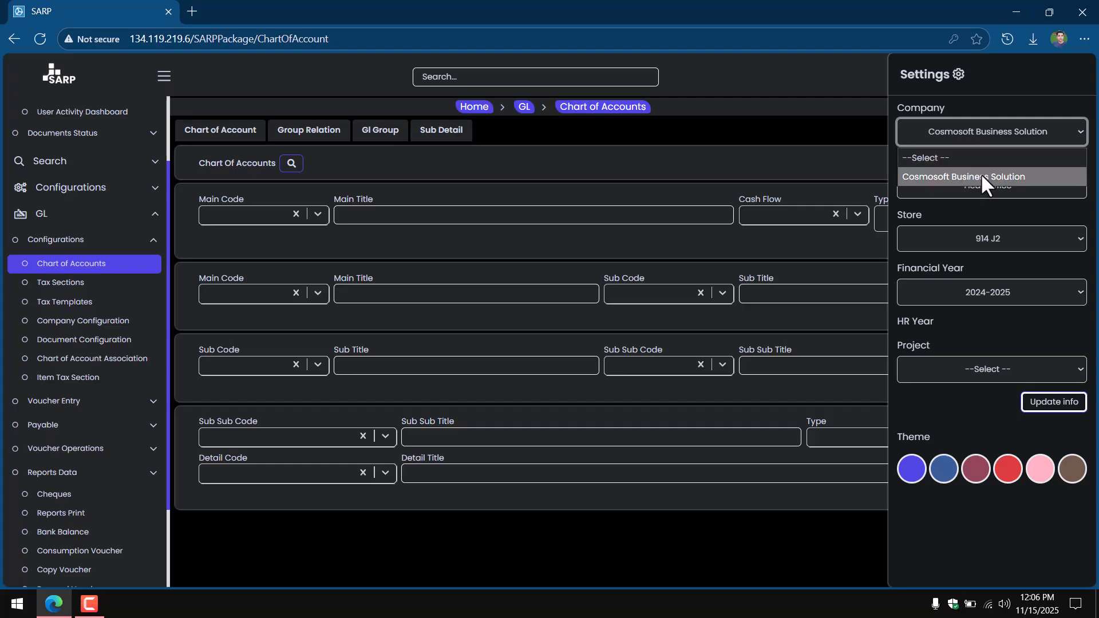
left_click(980, 176)
left_click(984, 128)
left_click(960, 138)
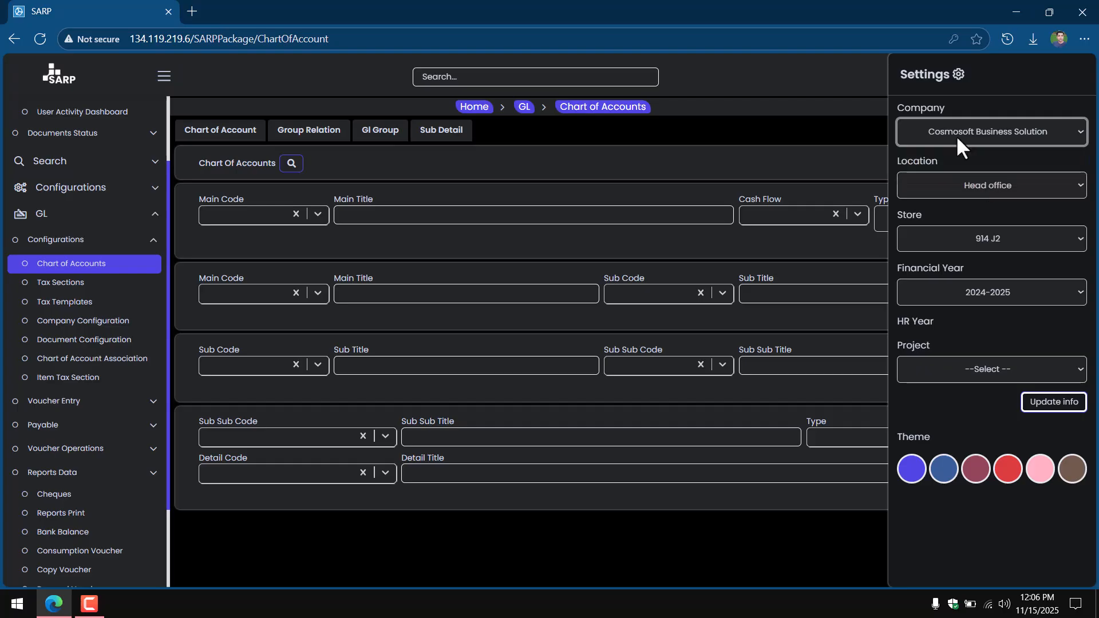
left_click(963, 181)
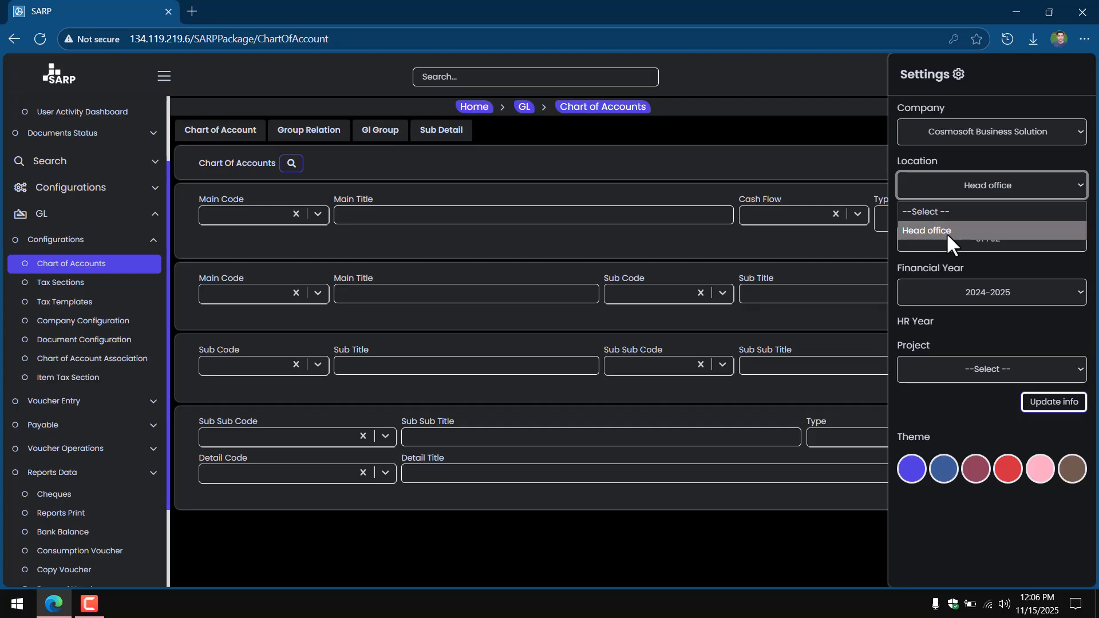
left_click(976, 193)
left_click(961, 191)
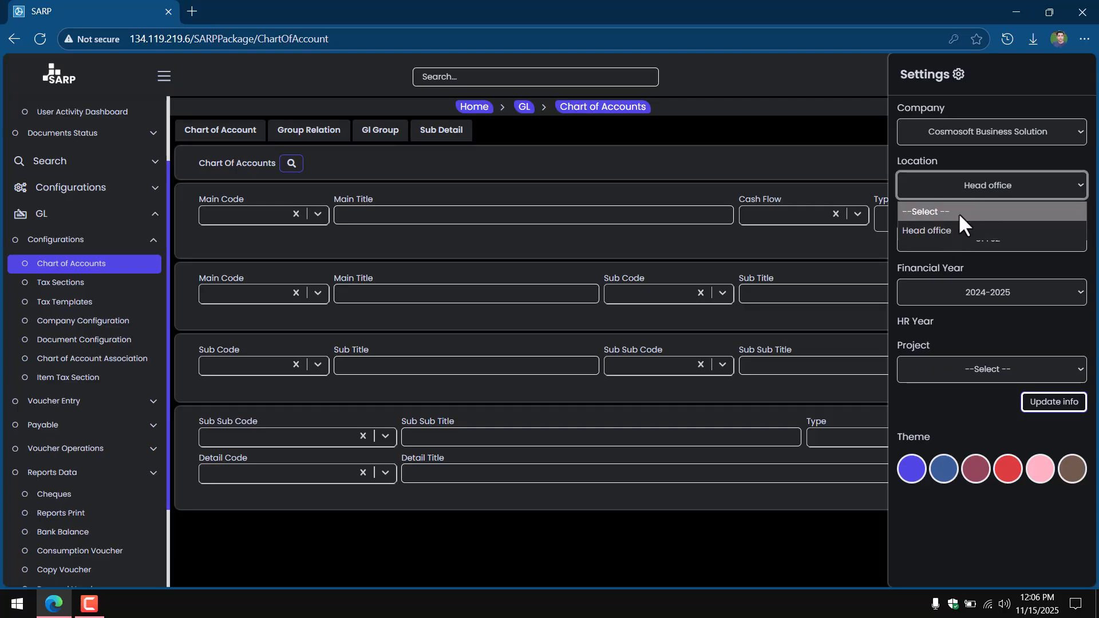
left_click(978, 188)
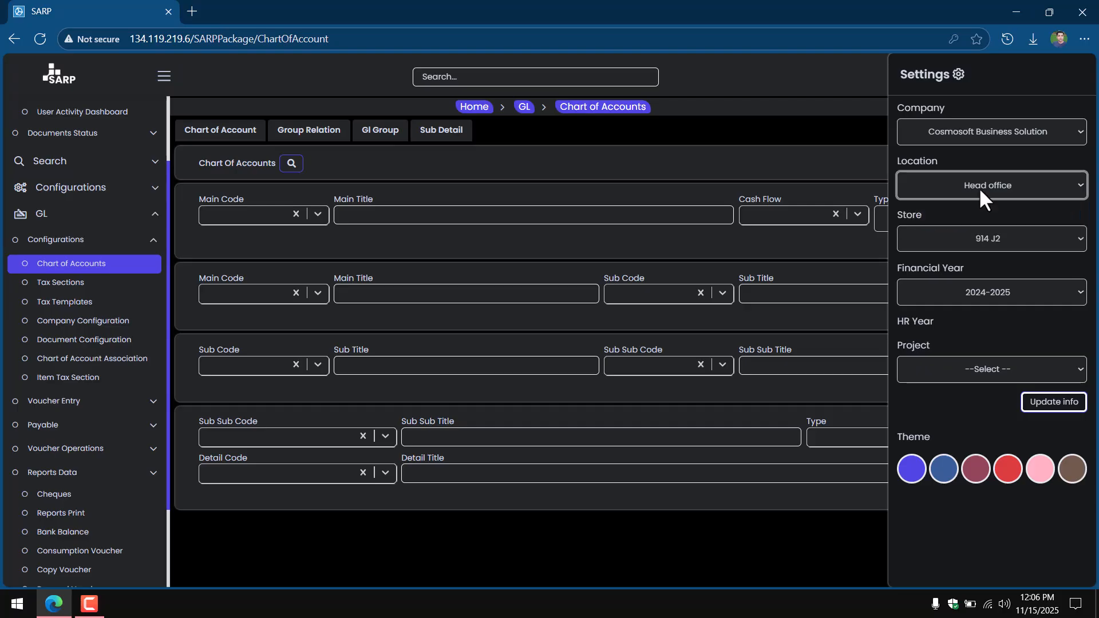
Step: Check the available Store and Financial Year choices in the settings
left_click(1011, 237)
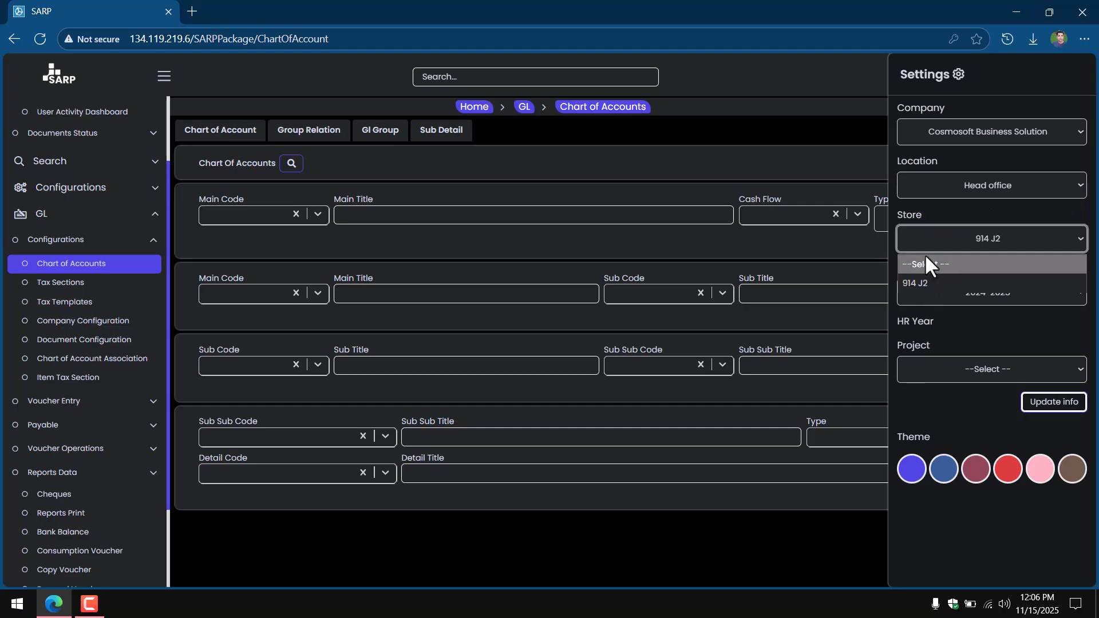
left_click(955, 247)
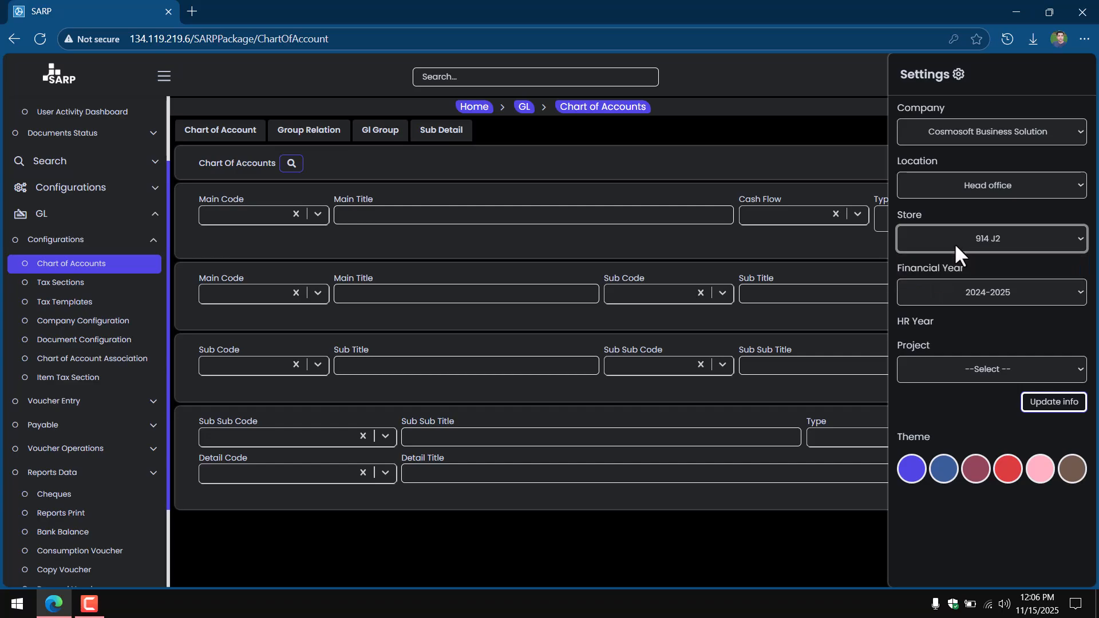
left_click(971, 298)
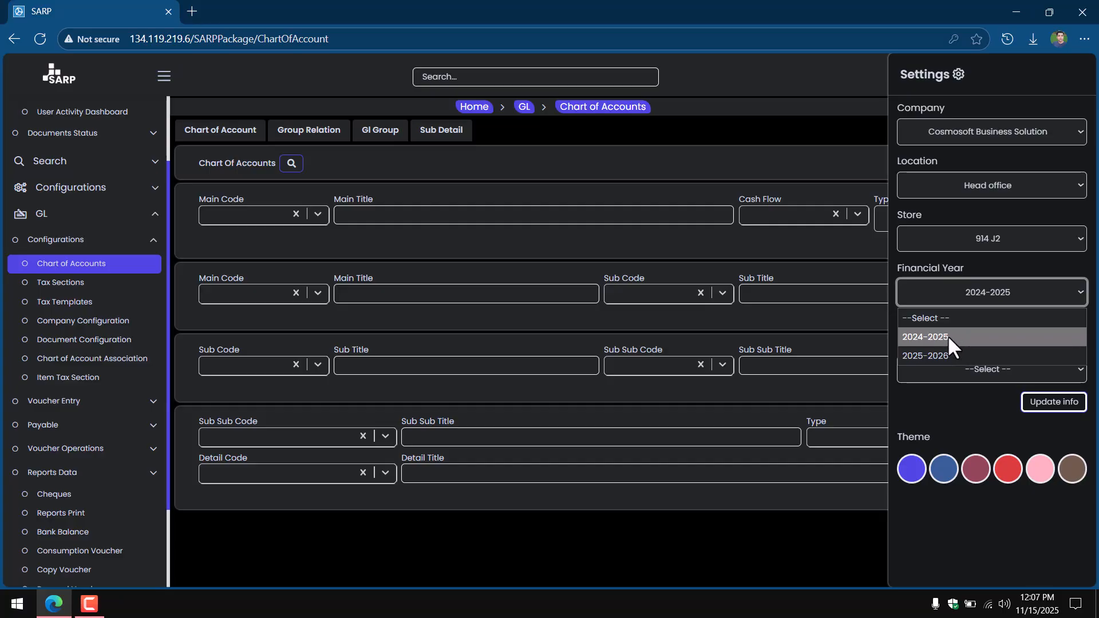
left_click(953, 403)
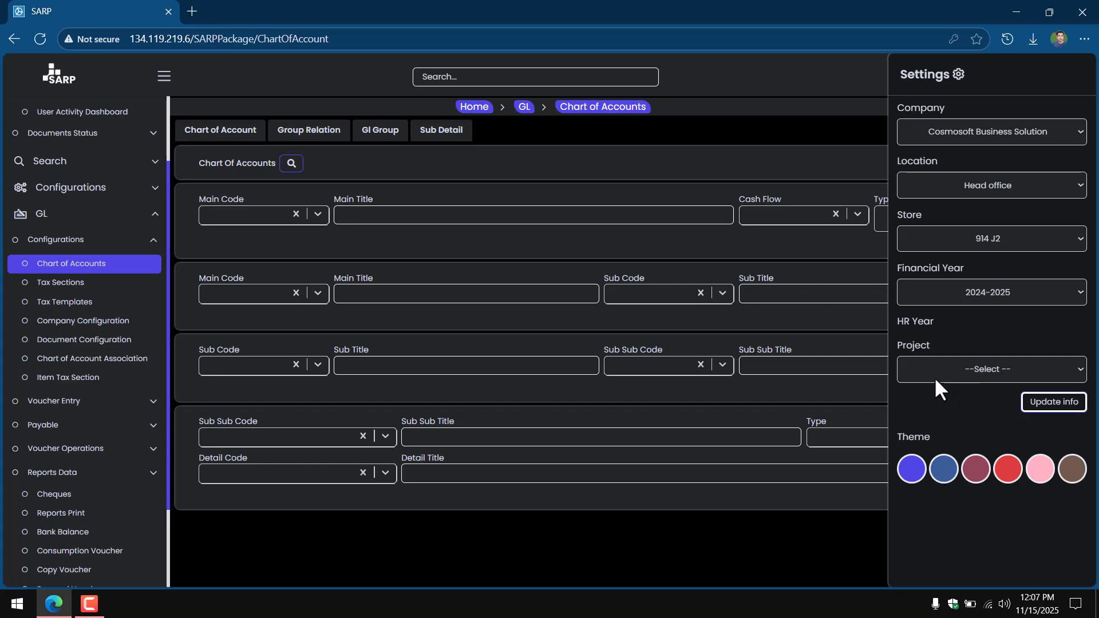
Step: Examine the Project setting and its available choices
left_click(959, 369)
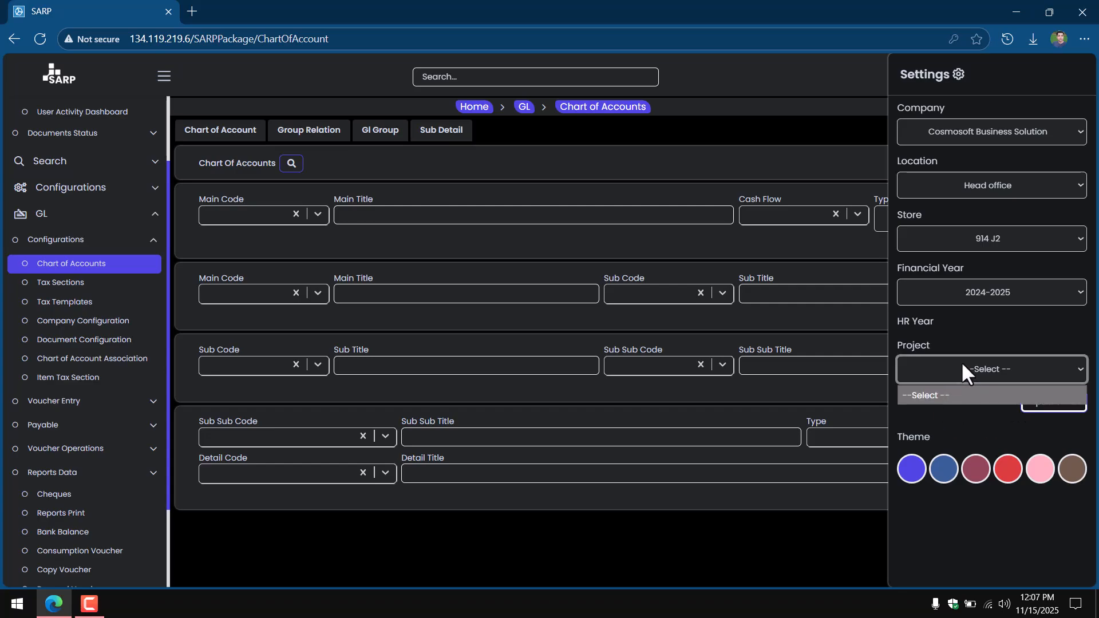
left_click(962, 366)
left_click(950, 416)
left_click(958, 375)
left_click(961, 332)
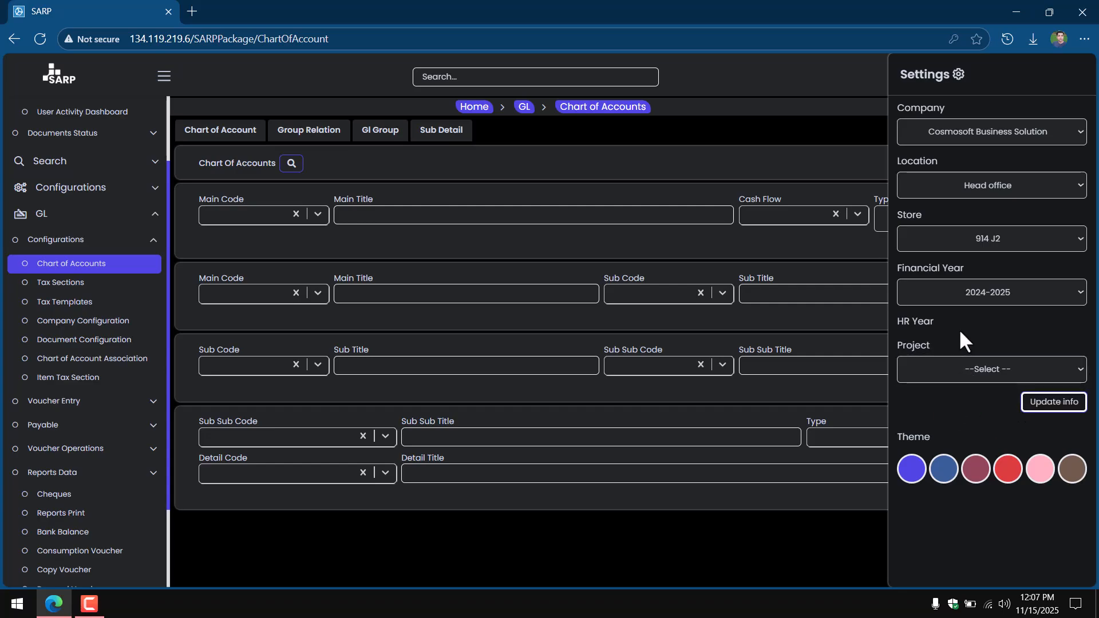
left_click(966, 371)
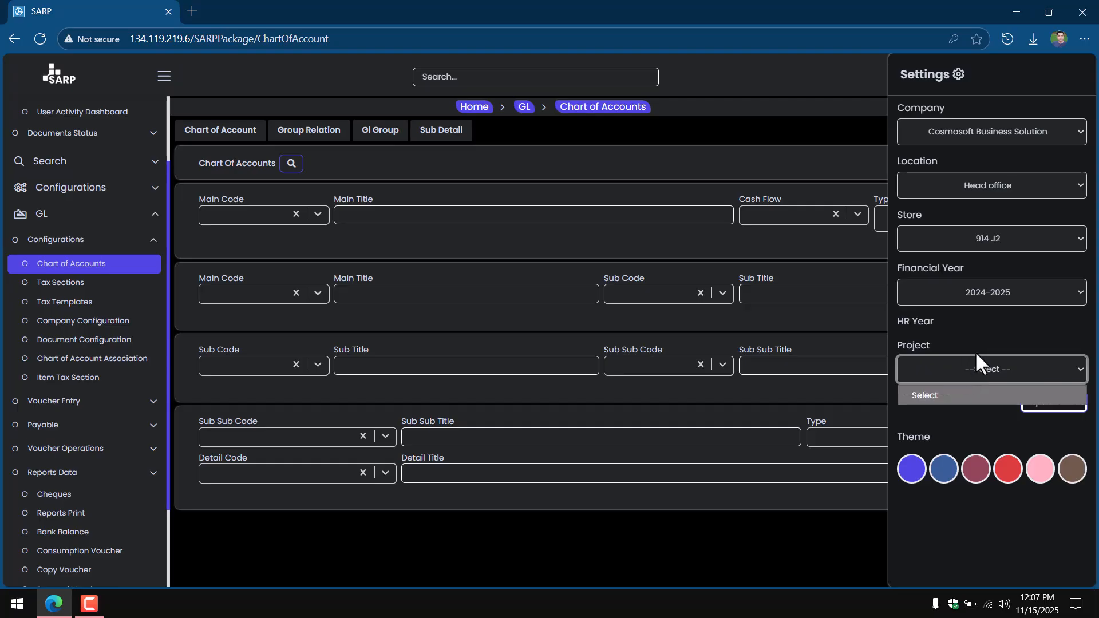
left_click(961, 351)
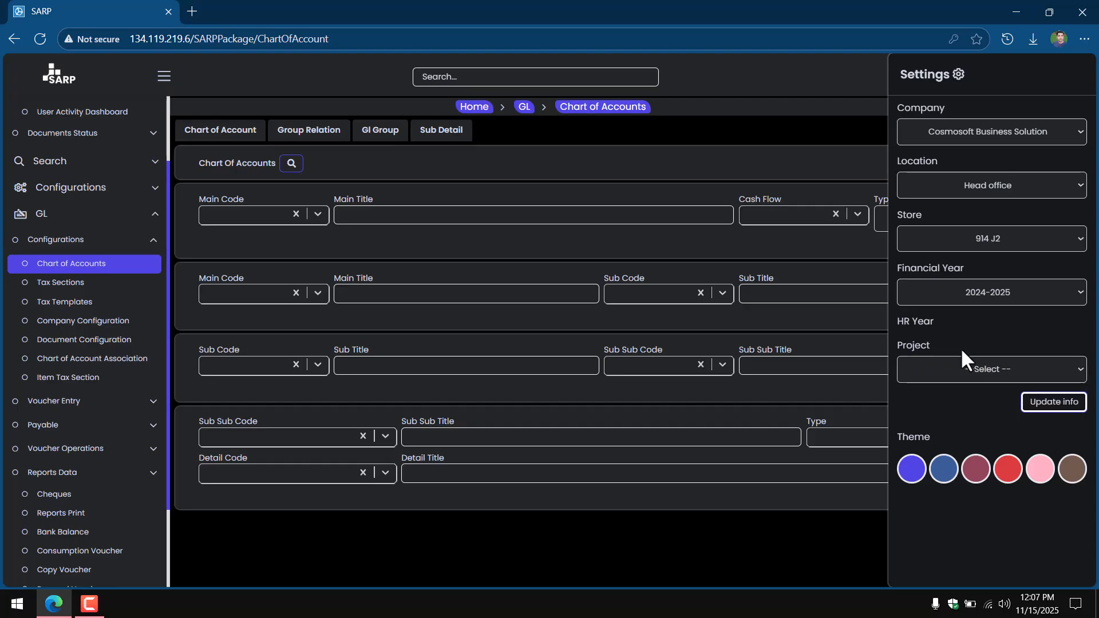
left_click(945, 377)
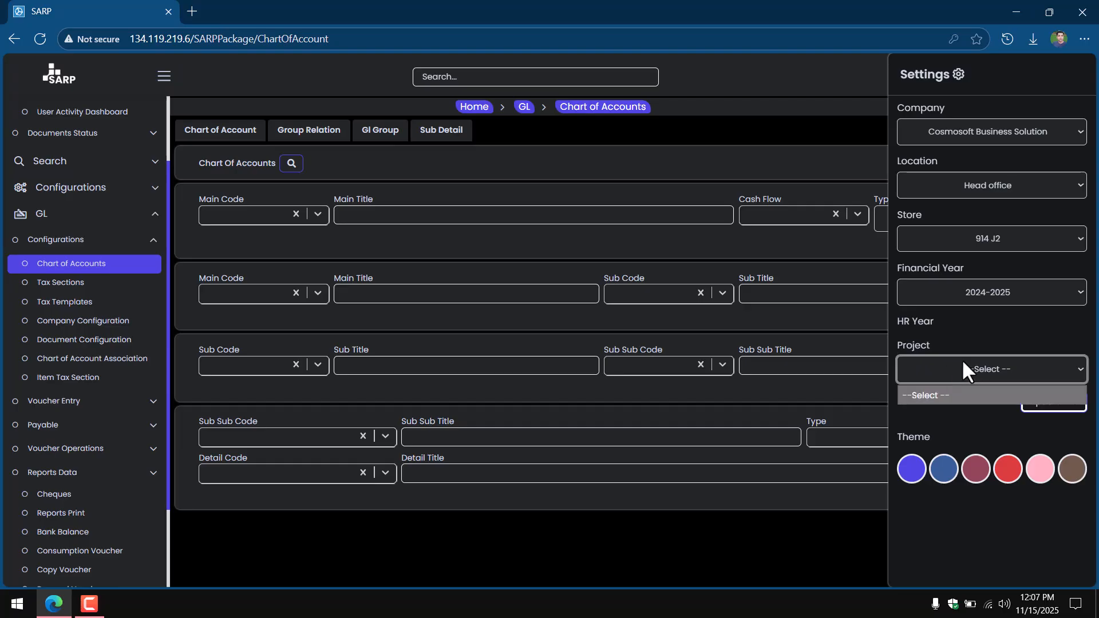
left_click(952, 347)
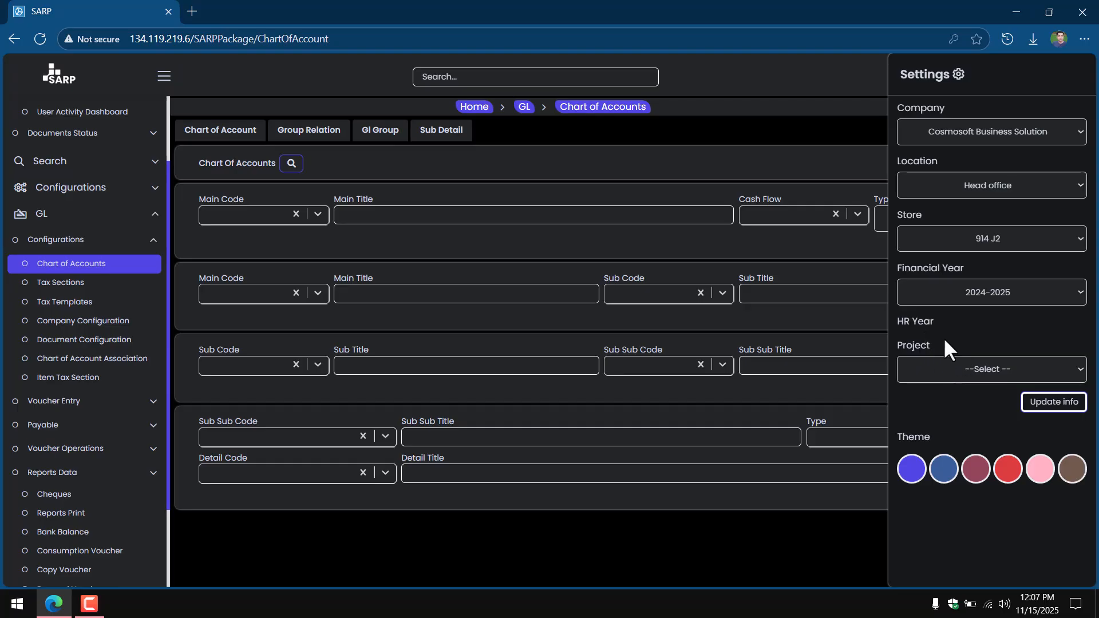
left_click(971, 366)
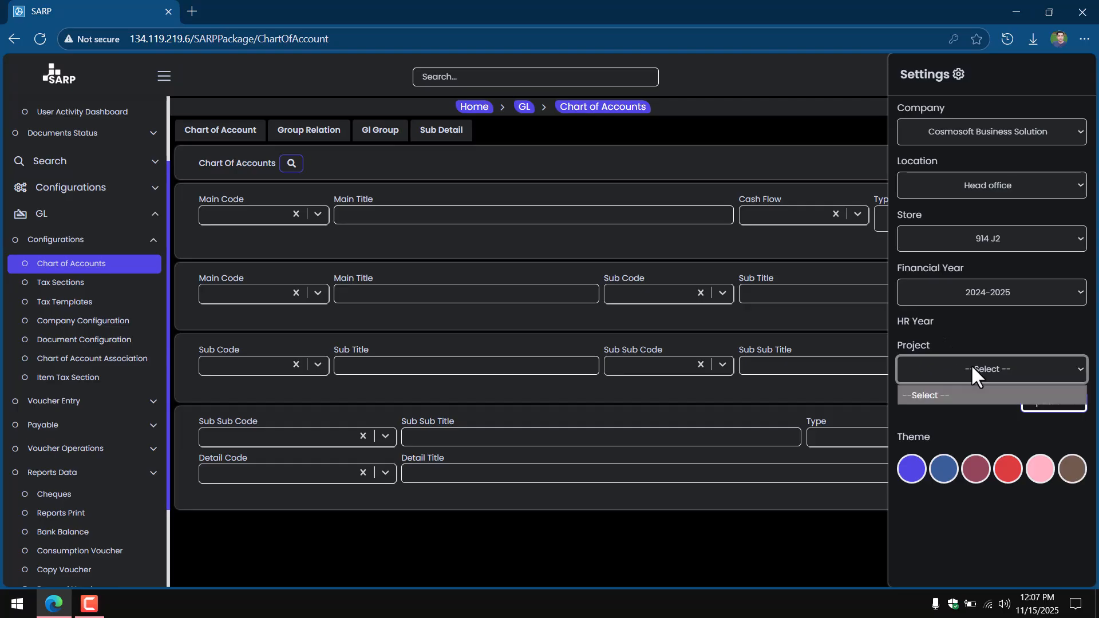
left_click(971, 367)
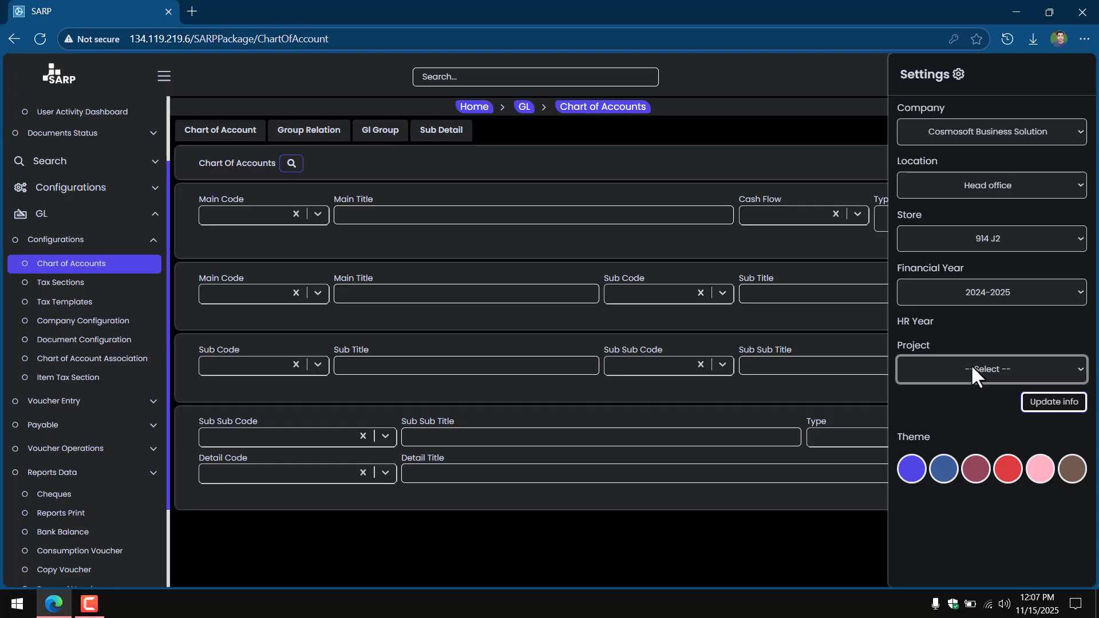
double_click(920, 349)
left_click(953, 341)
double_click(922, 348)
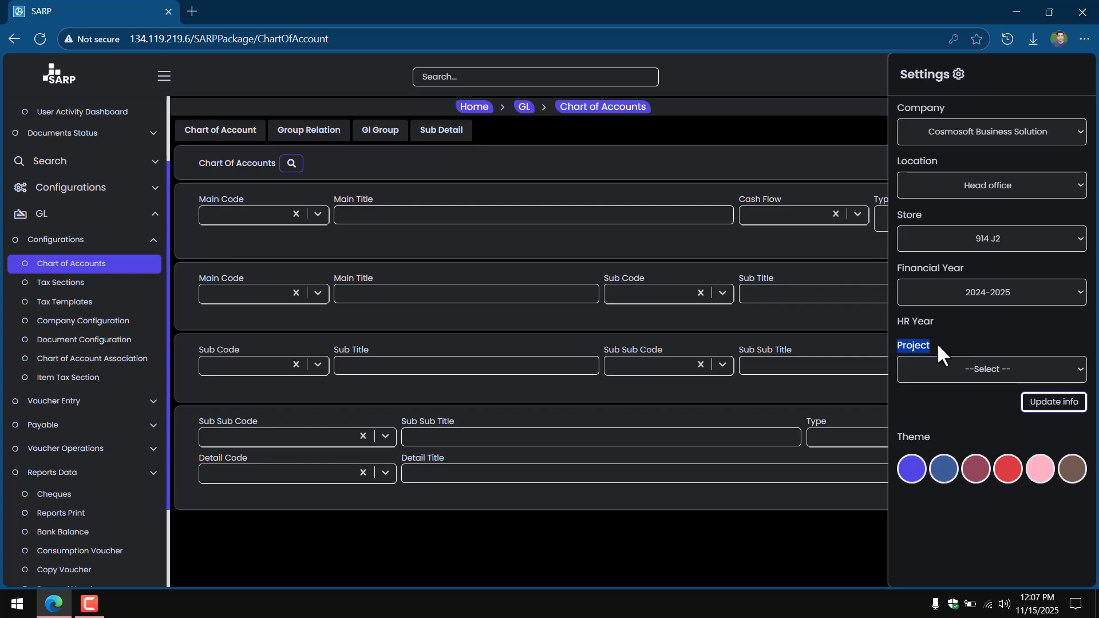
double_click(927, 348)
left_click(927, 350)
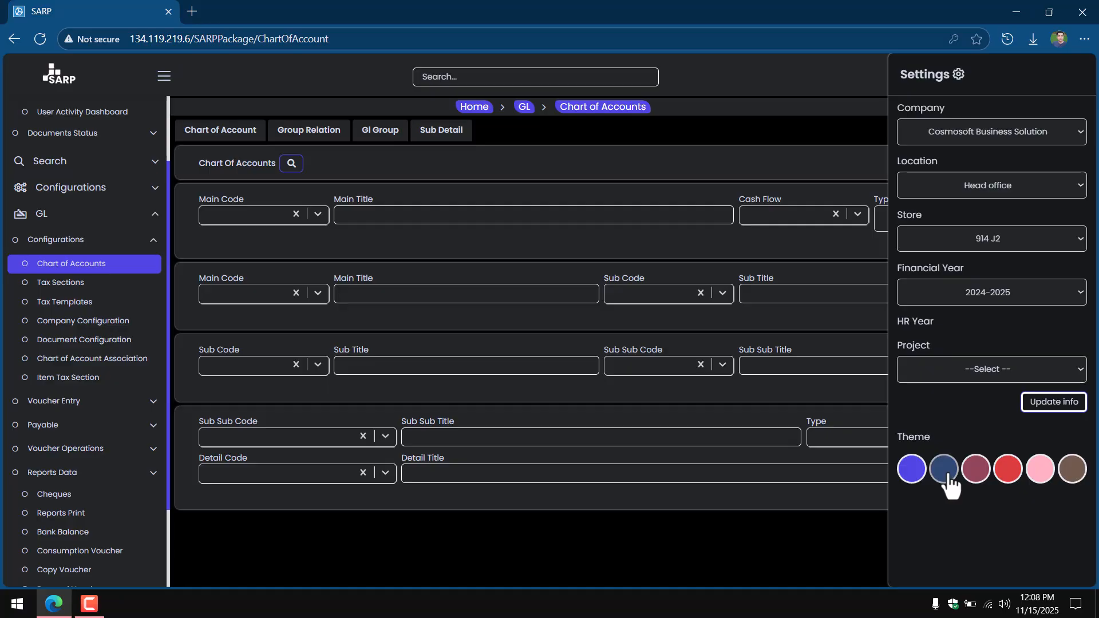
Step: Change the theme colour to maroon, close the settings and switch the interface to light mode
left_click(974, 475)
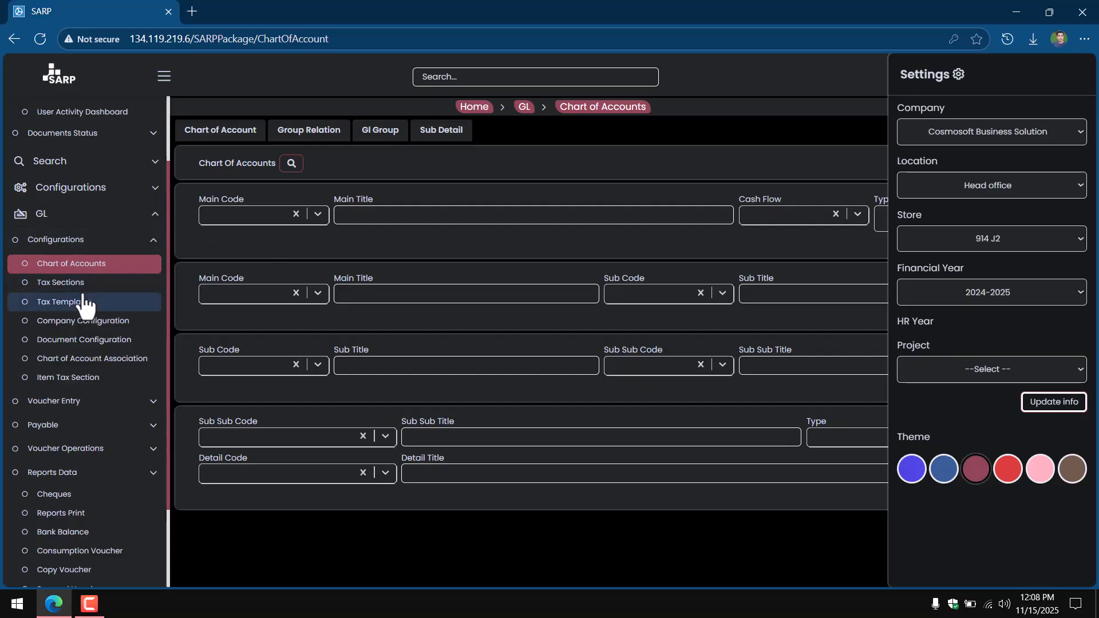
left_click(673, 164)
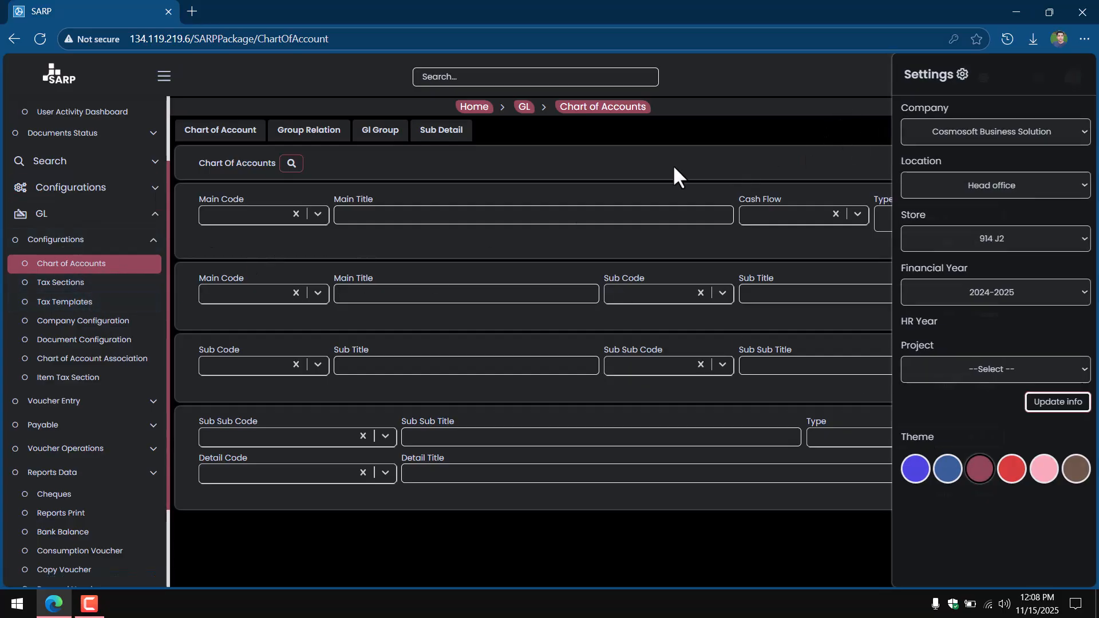
left_click(982, 79)
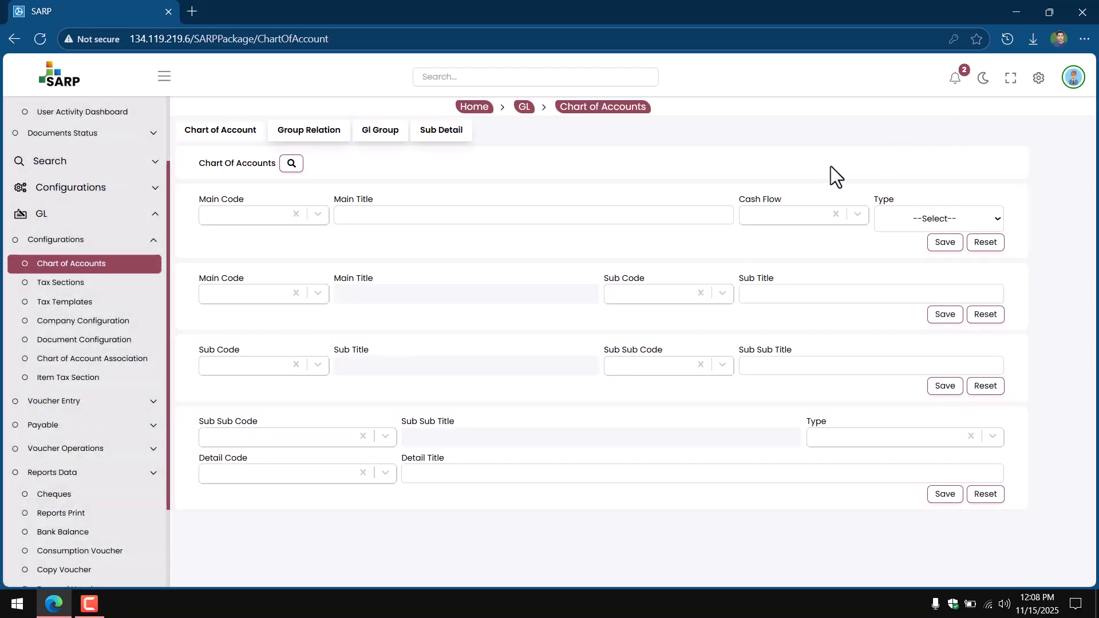
left_click(74, 216)
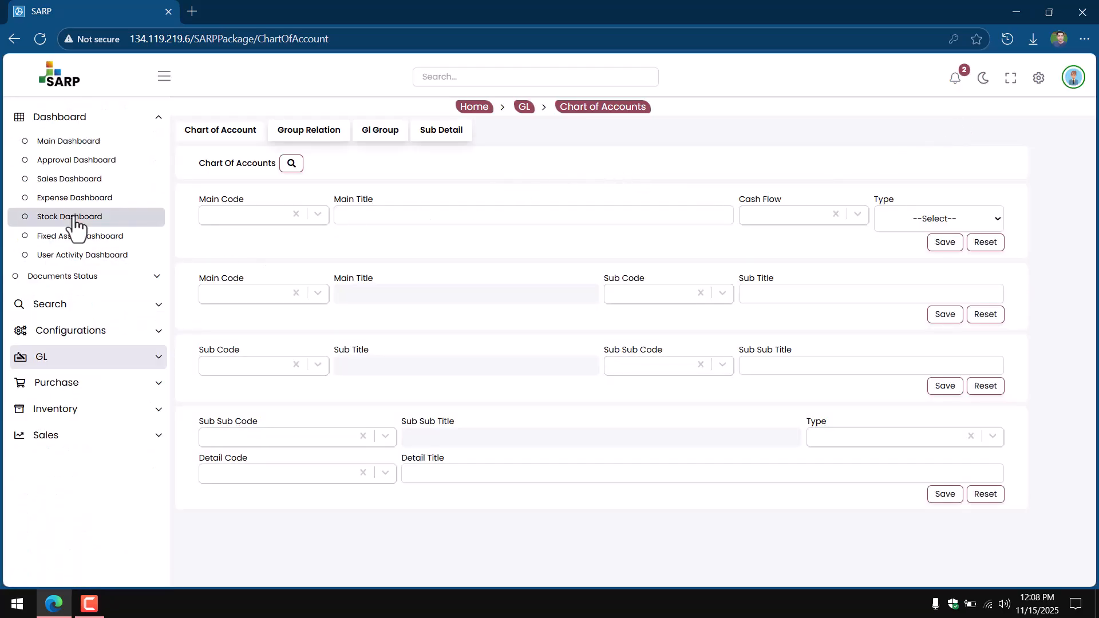
left_click(86, 356)
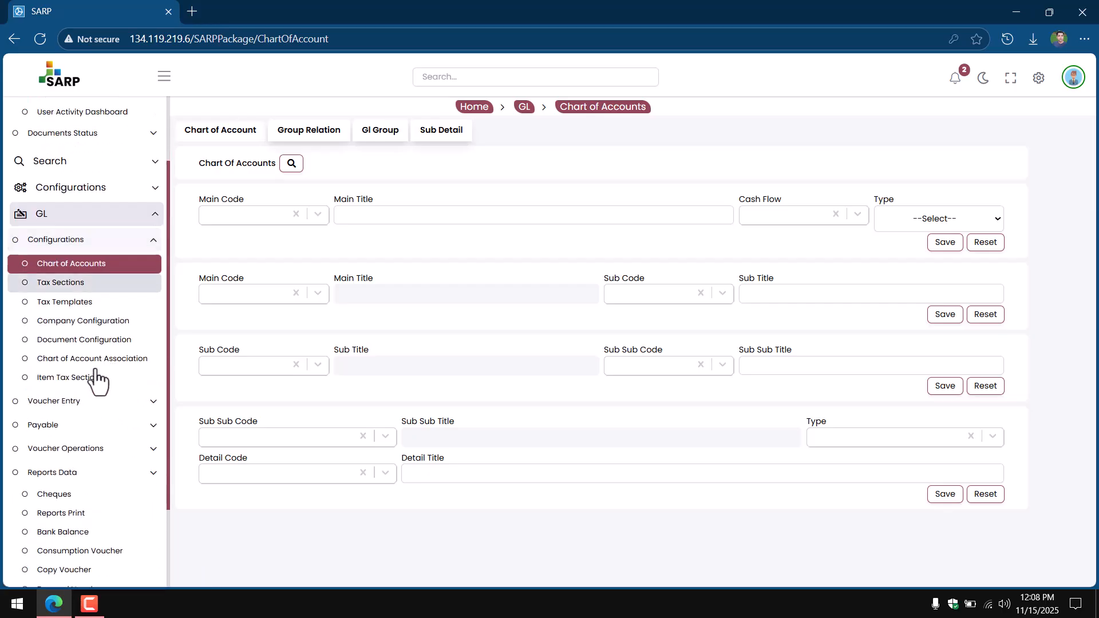
Step: Collapse the GL module in the navigation and expand it again down to its Configurations pages
left_click(60, 245)
left_click(111, 218)
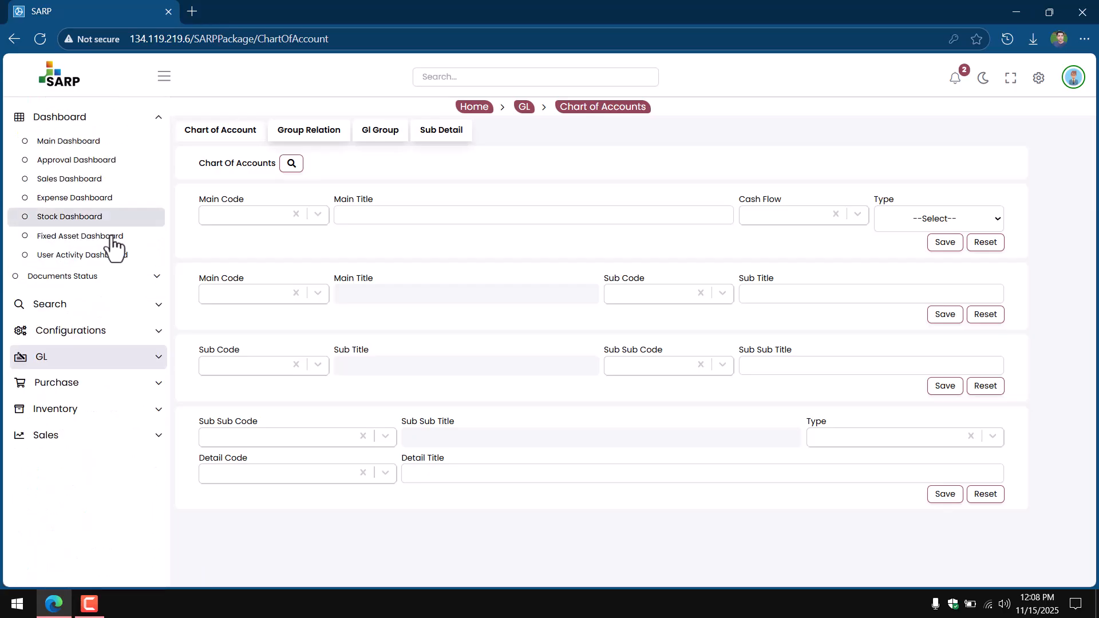
left_click(98, 360)
left_click(115, 383)
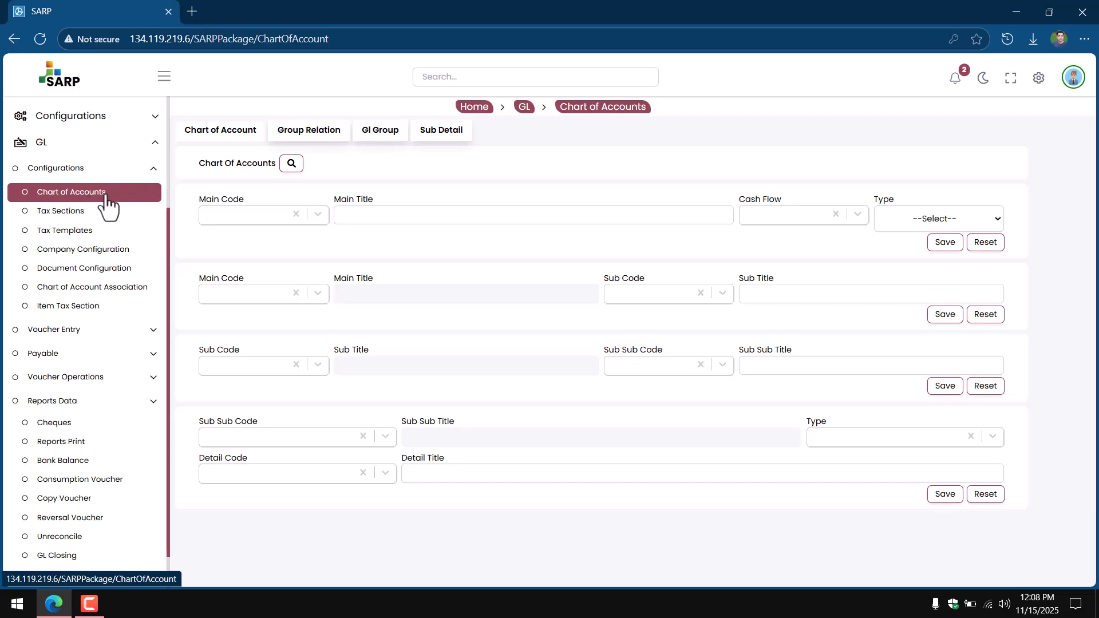
Step: Look through the Group Relation, Gl Group and Sub Detail sections of the Chart of Accounts page
left_click(292, 165)
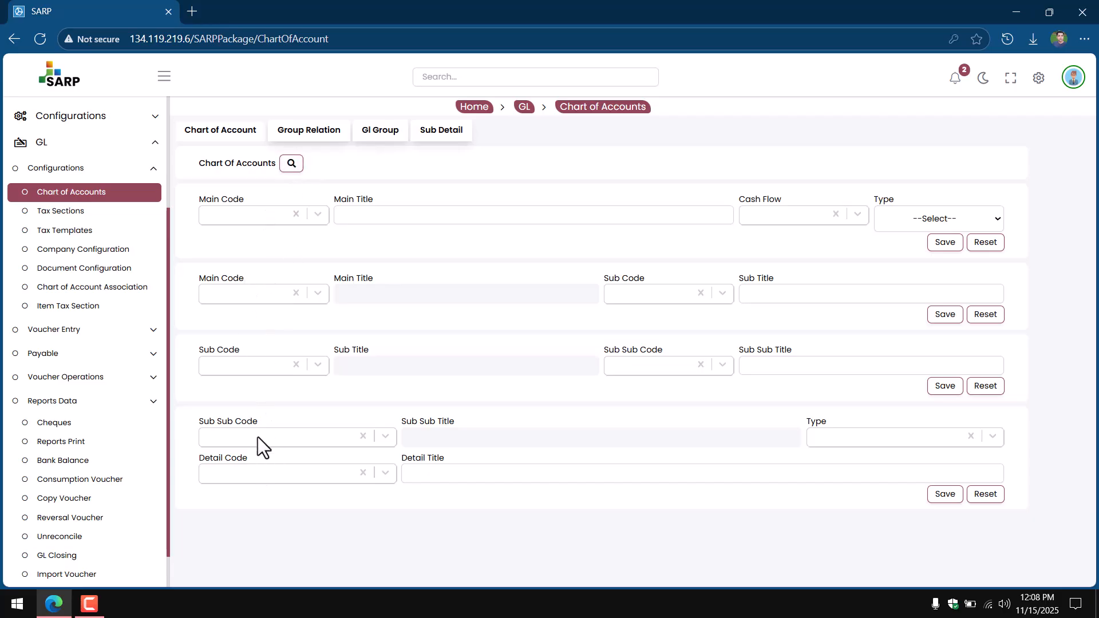
left_click(312, 139)
left_click(361, 141)
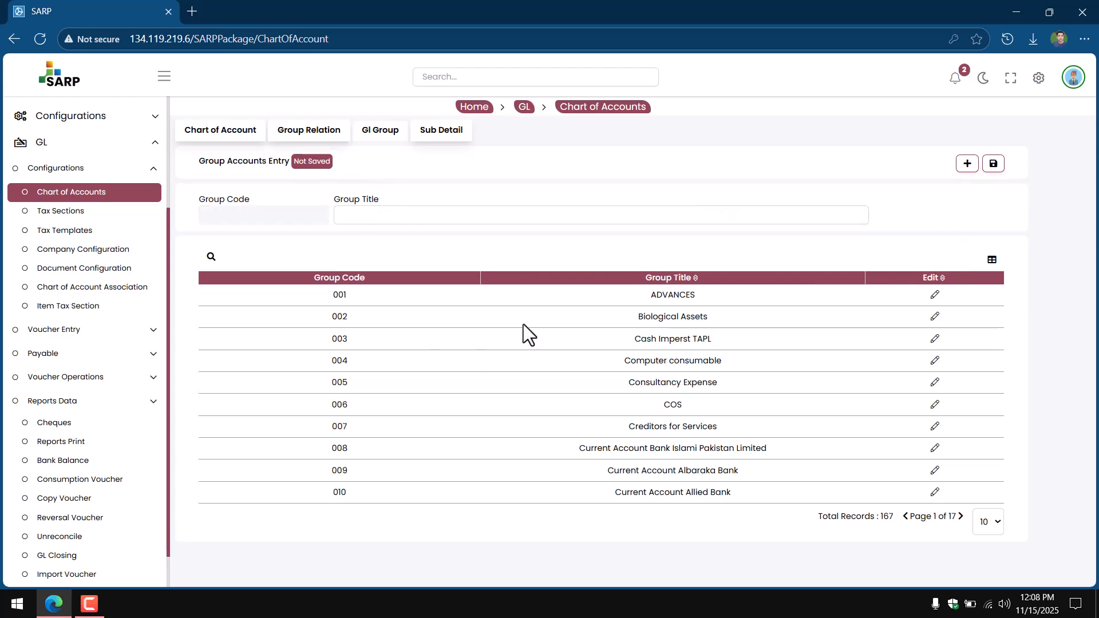
double_click(670, 295)
left_click(421, 139)
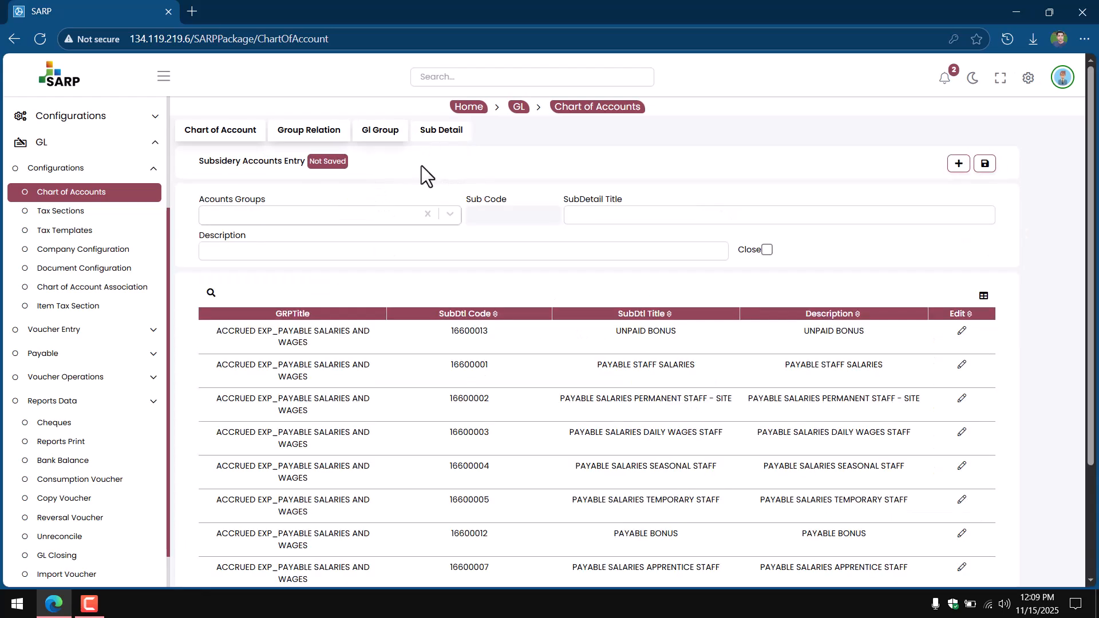
triple_click(281, 365)
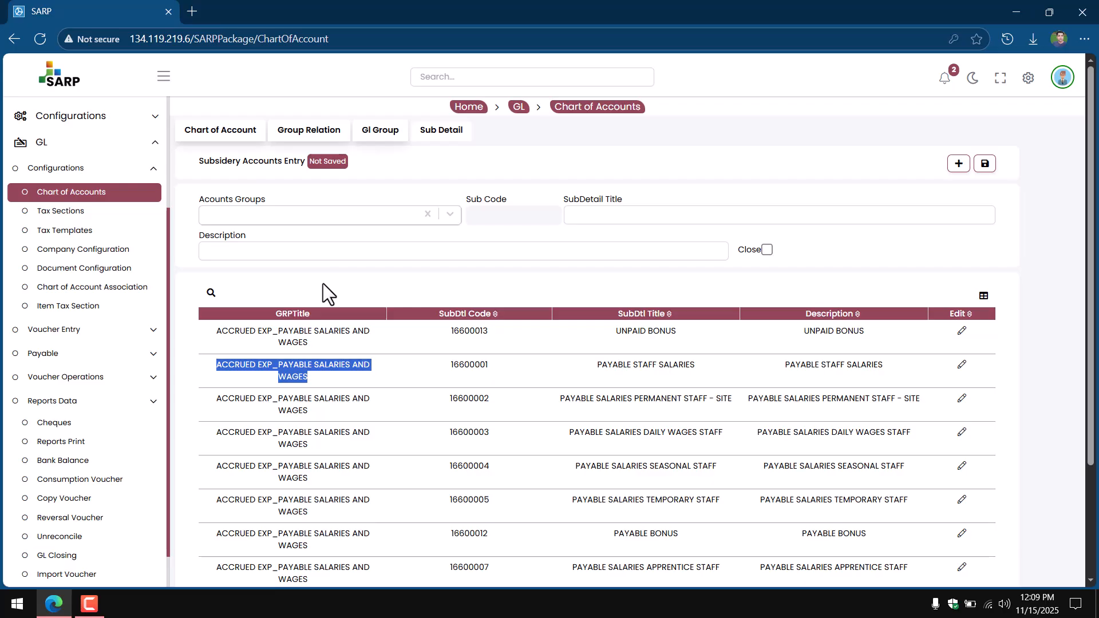
Step: Revisit the Group Relation and Sub Detail sections, and return to the Chart of Account form
left_click(312, 132)
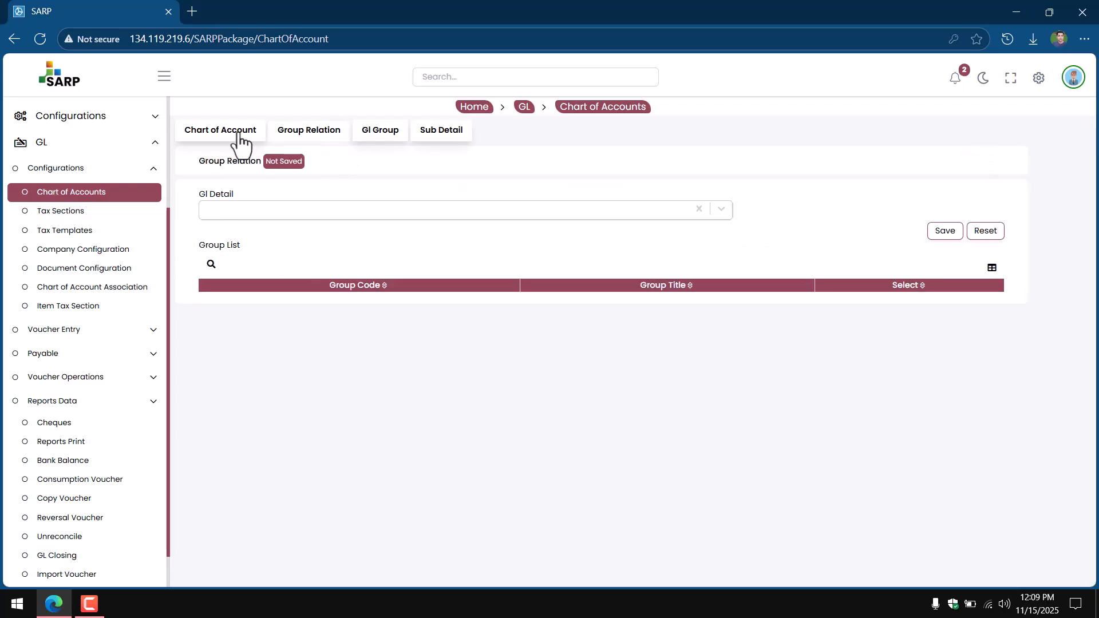
left_click(427, 134)
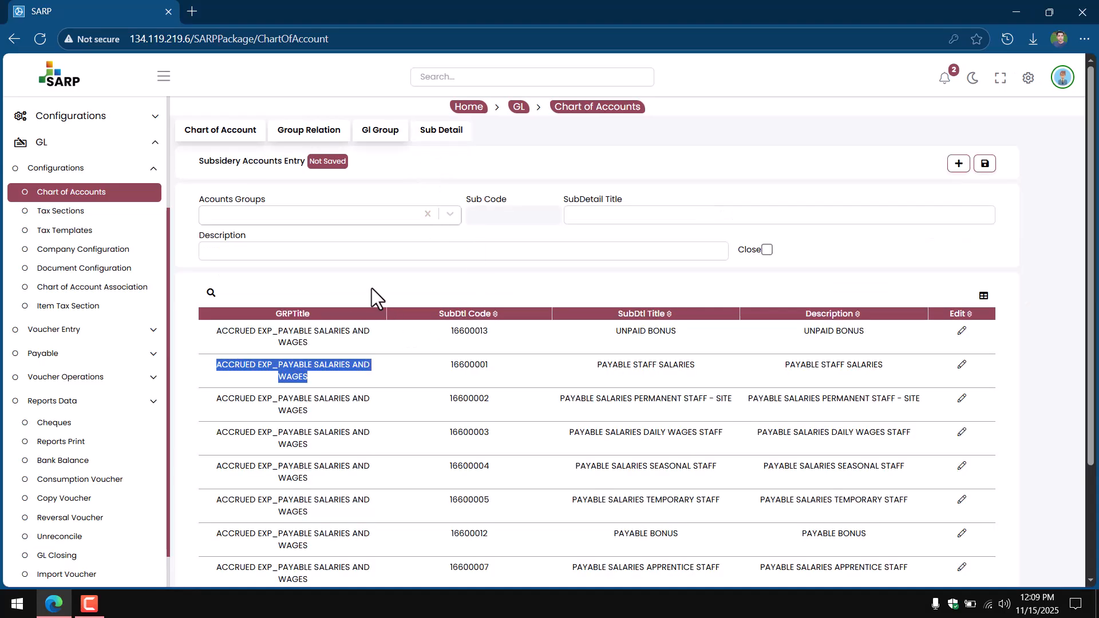
left_click(236, 136)
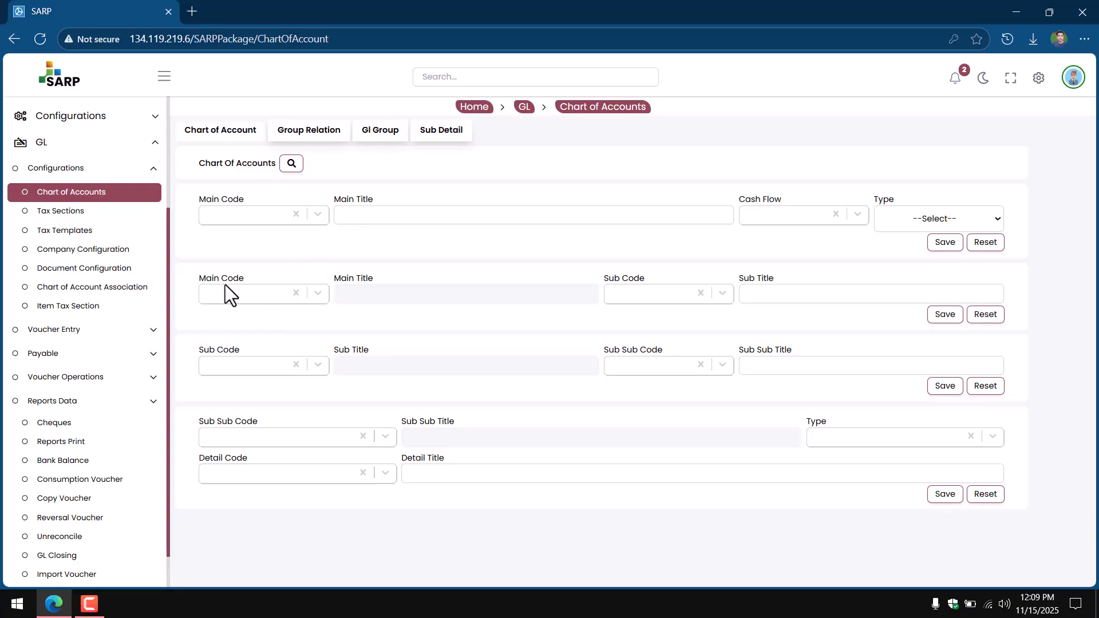
Step: Load main code 02, CURRENT ASSETS, in the main account section of the Chart of Account form
left_click(291, 164)
left_click(317, 215)
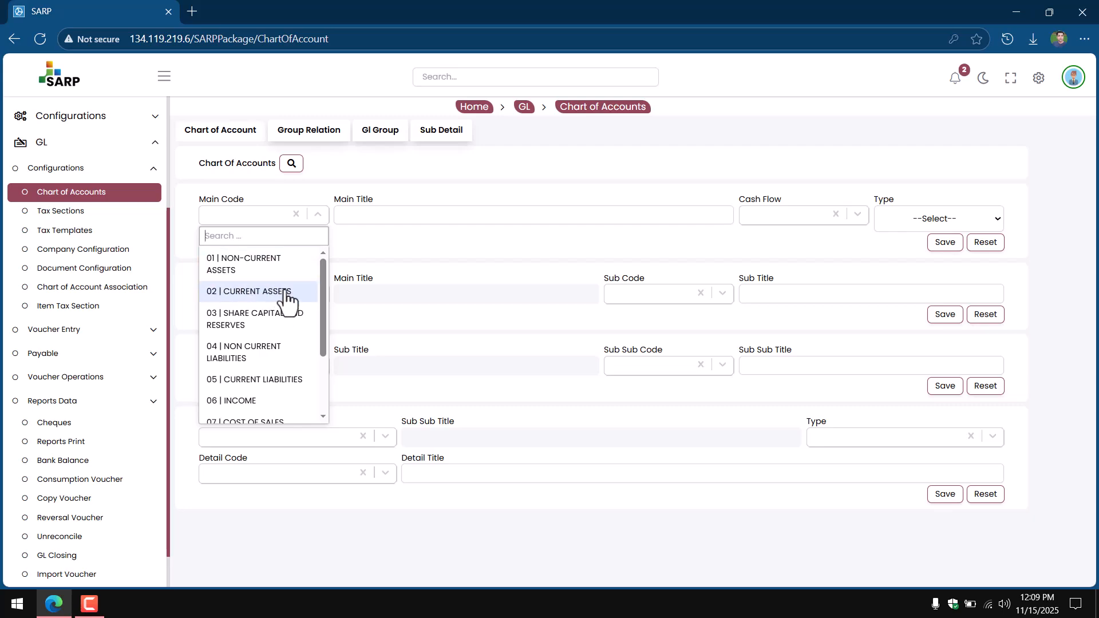
left_click(285, 293)
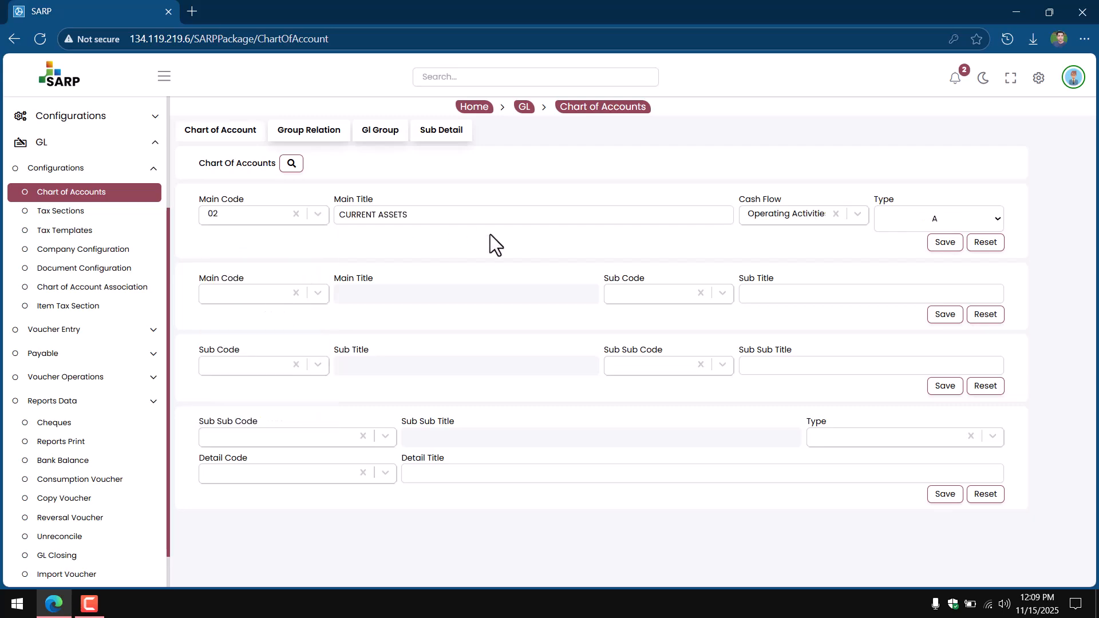
Step: Check the available Cash Flow and Type choices for the CURRENT ASSETS main account
left_click(785, 223)
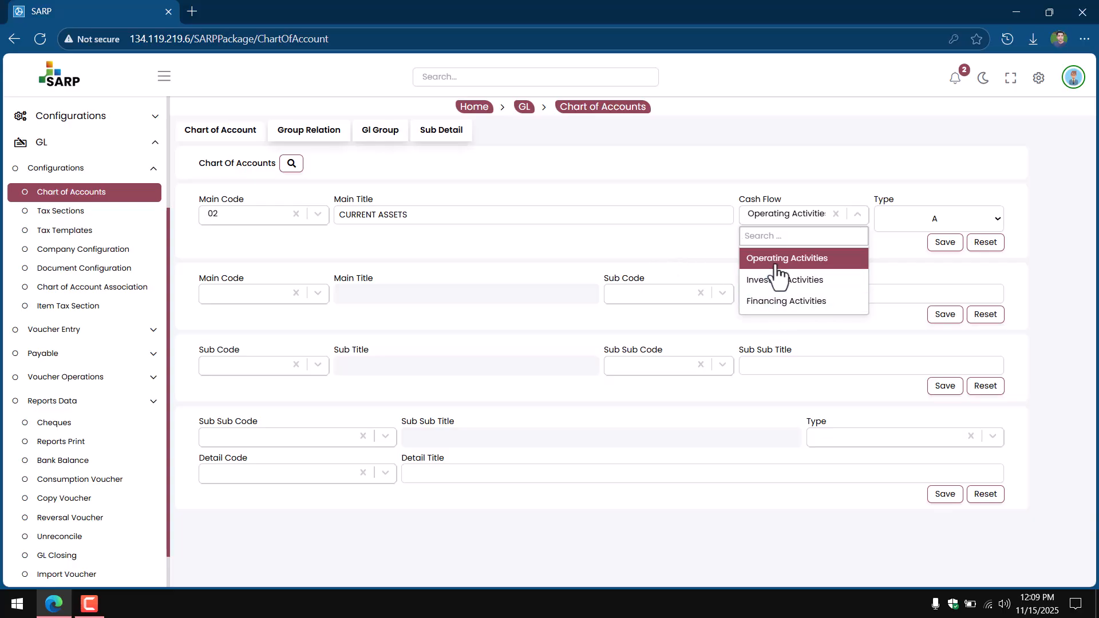
left_click(684, 252)
left_click(906, 221)
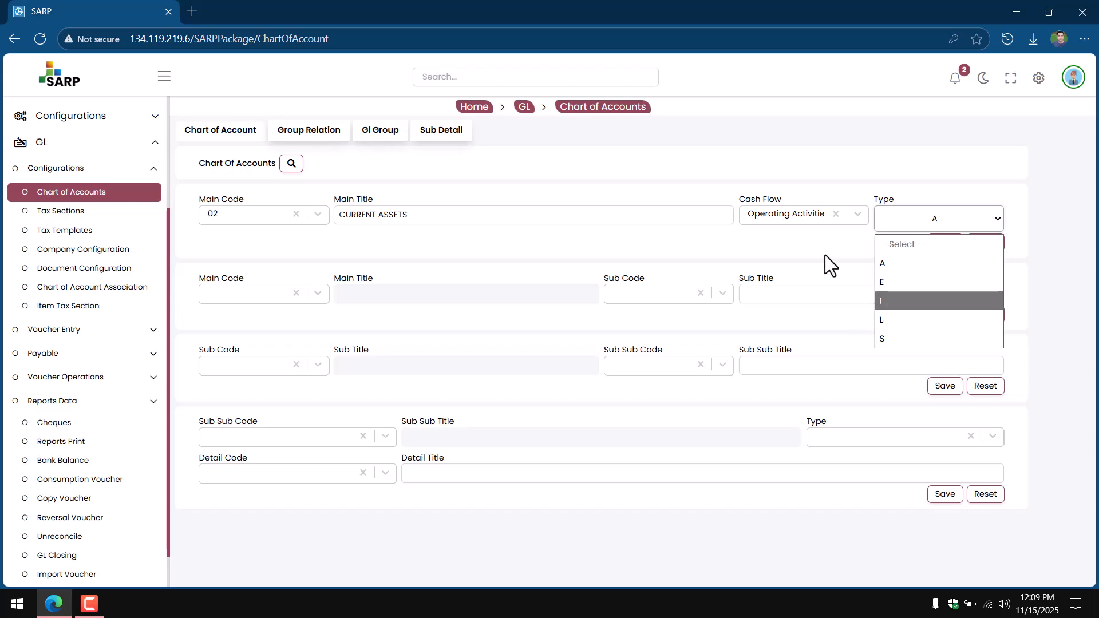
left_click(917, 223)
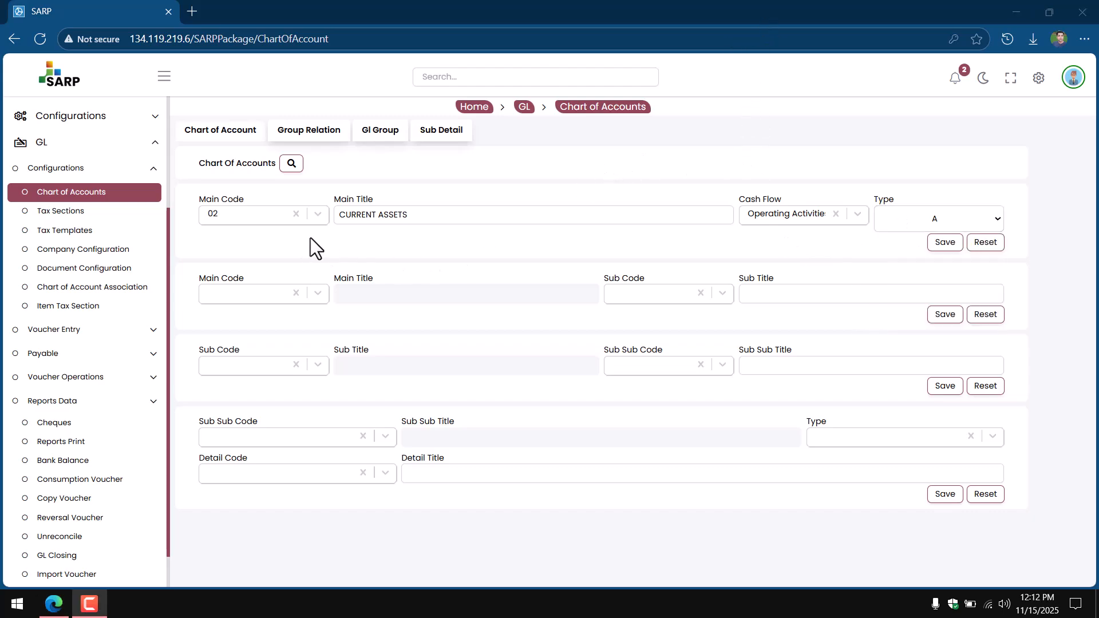
Step: In the sub account section, select main code 02 CURRENT ASSETS and sub code 0203 TRADE DEBTS
left_click(236, 294)
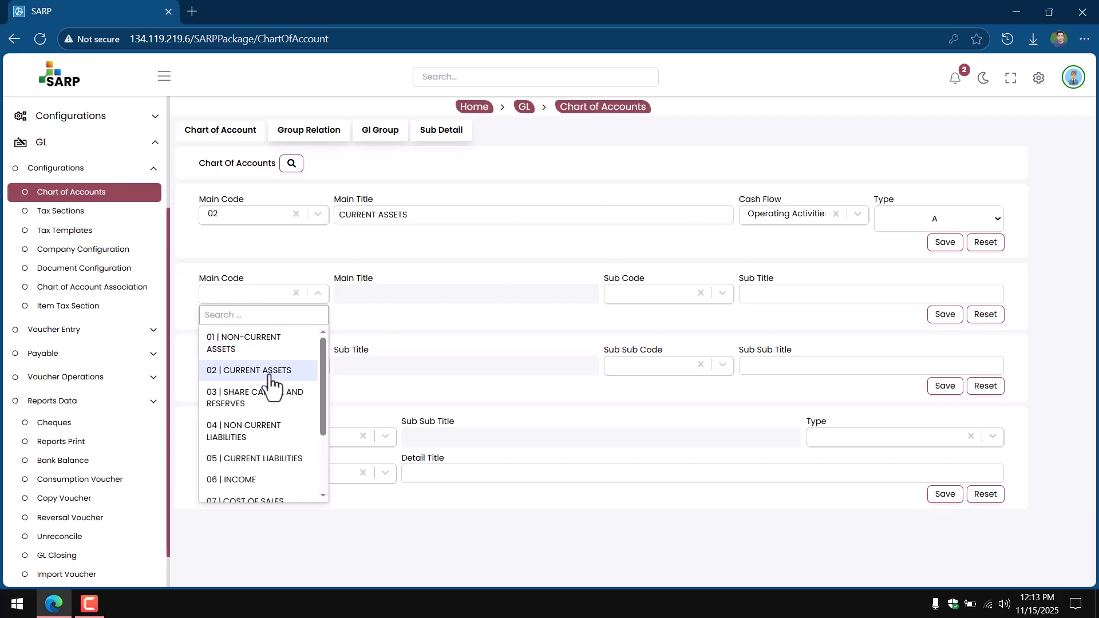
left_click(266, 372)
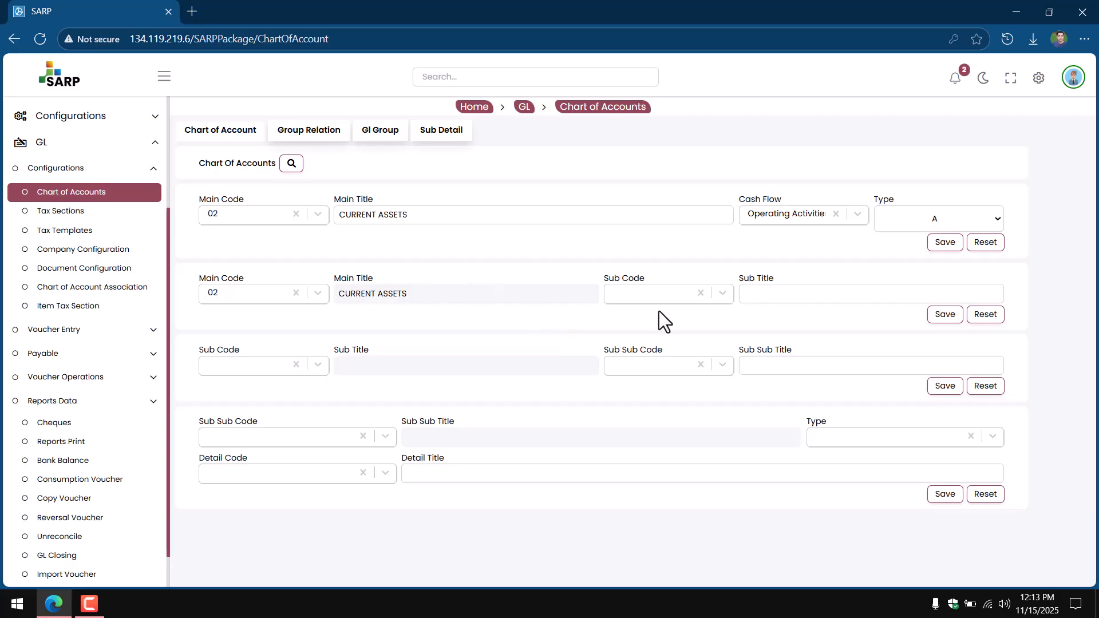
left_click(654, 293)
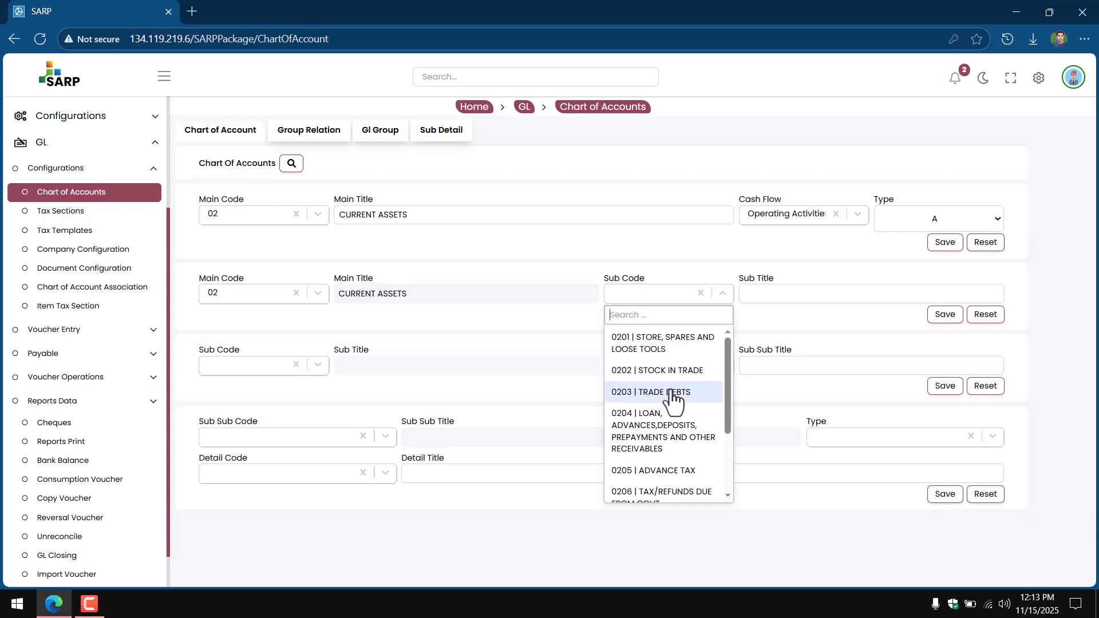
left_click_drag(725, 387, 734, 444)
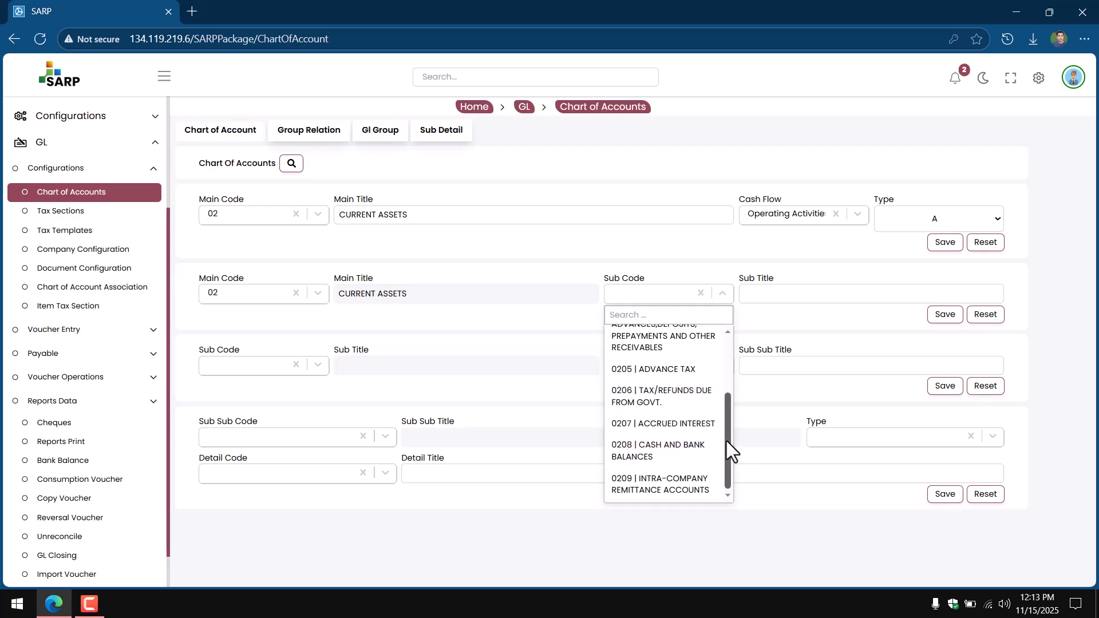
left_click_drag(726, 441, 727, 359)
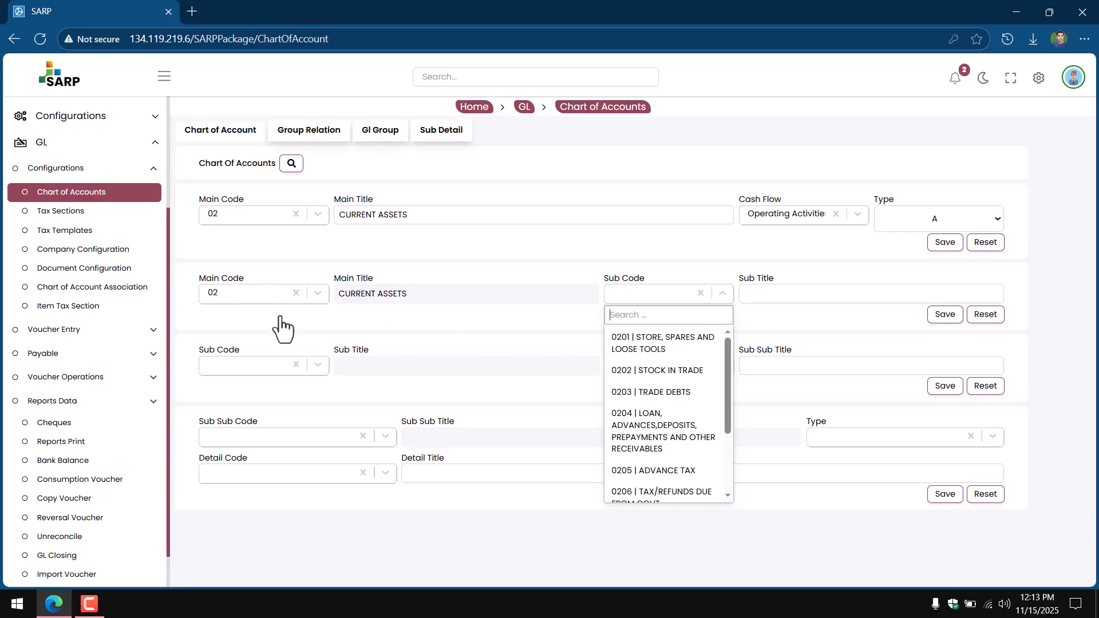
mouse_move(726, 383)
left_mouse_down()
mouse_move(725, 402)
mouse_move(726, 374)
left_mouse_up()
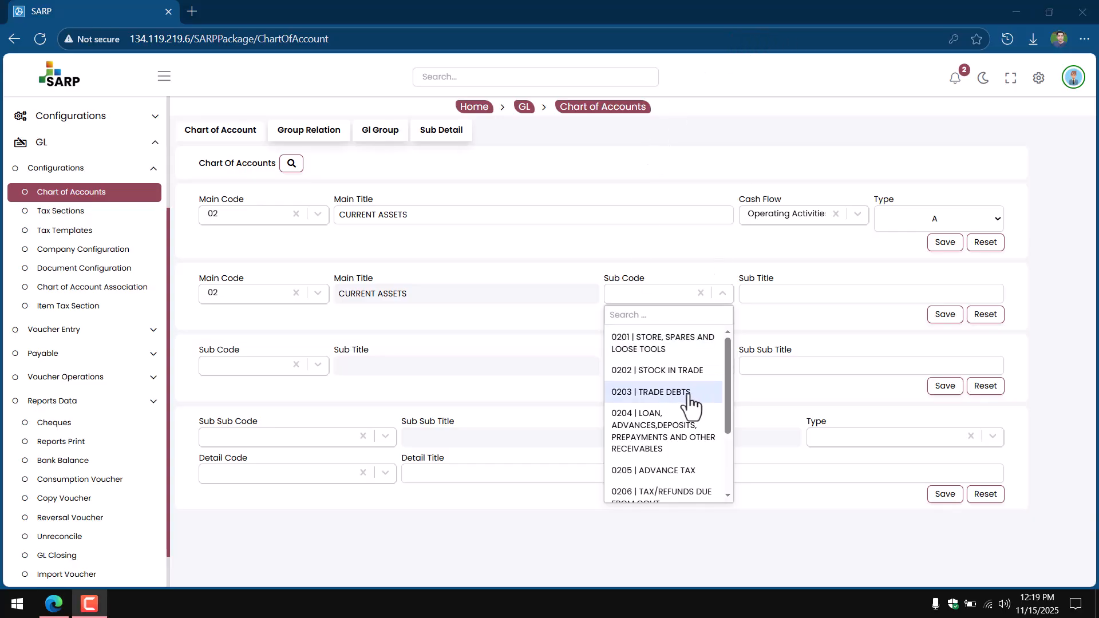
left_click(649, 394)
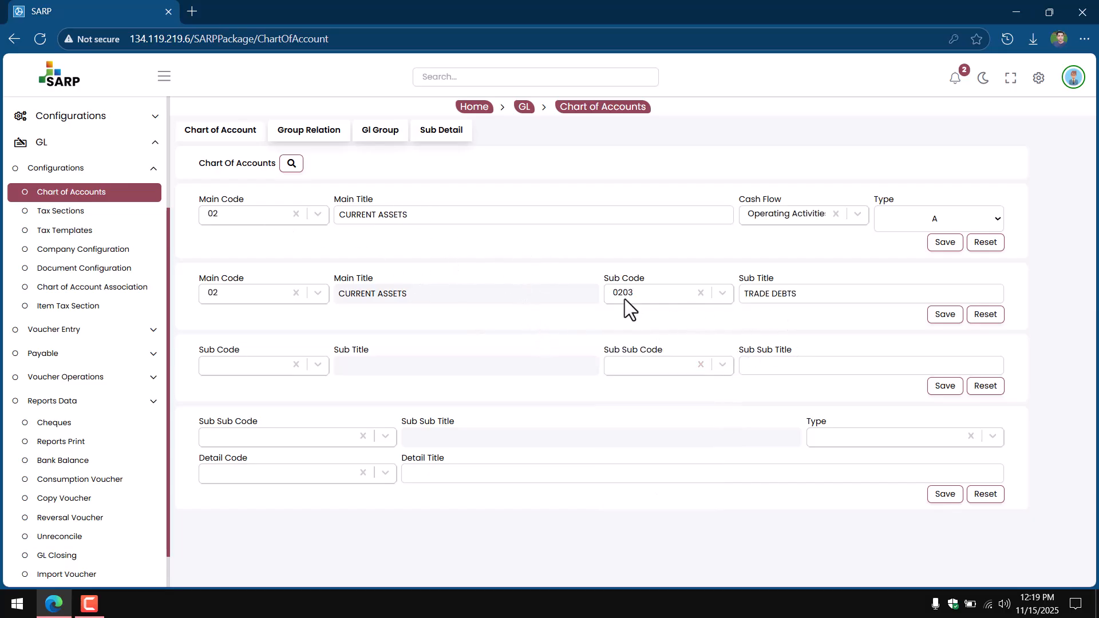
left_click_drag(819, 295, 742, 293)
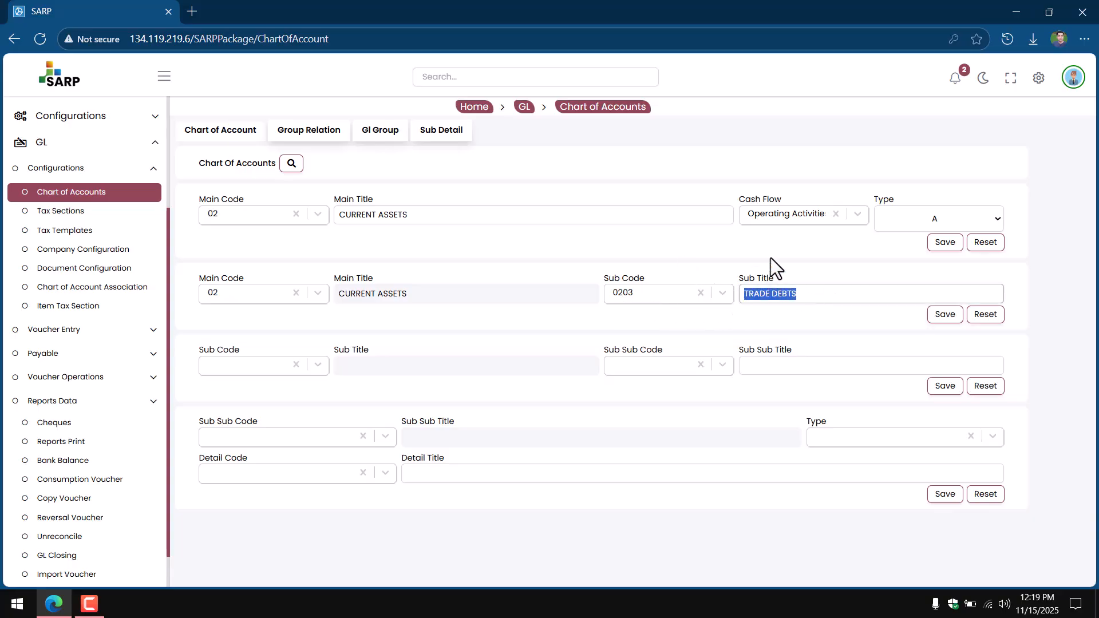
left_click(825, 317)
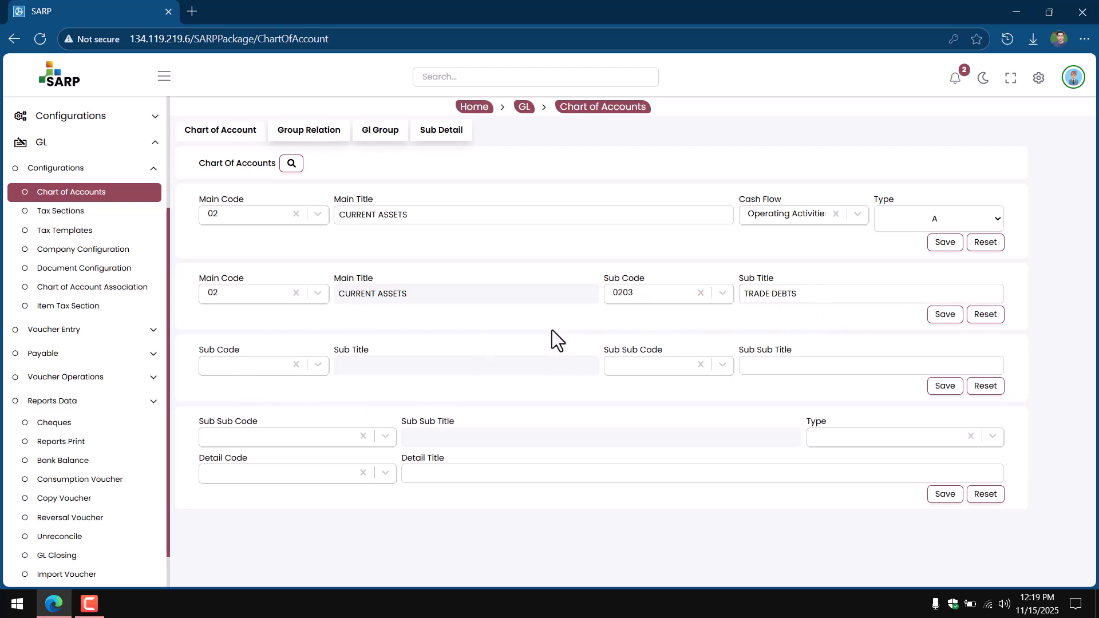
Step: In the sub sub account section, select sub code 0203 and sub sub code 020301 TRADE DEBTS - LOCAL
left_click(238, 367)
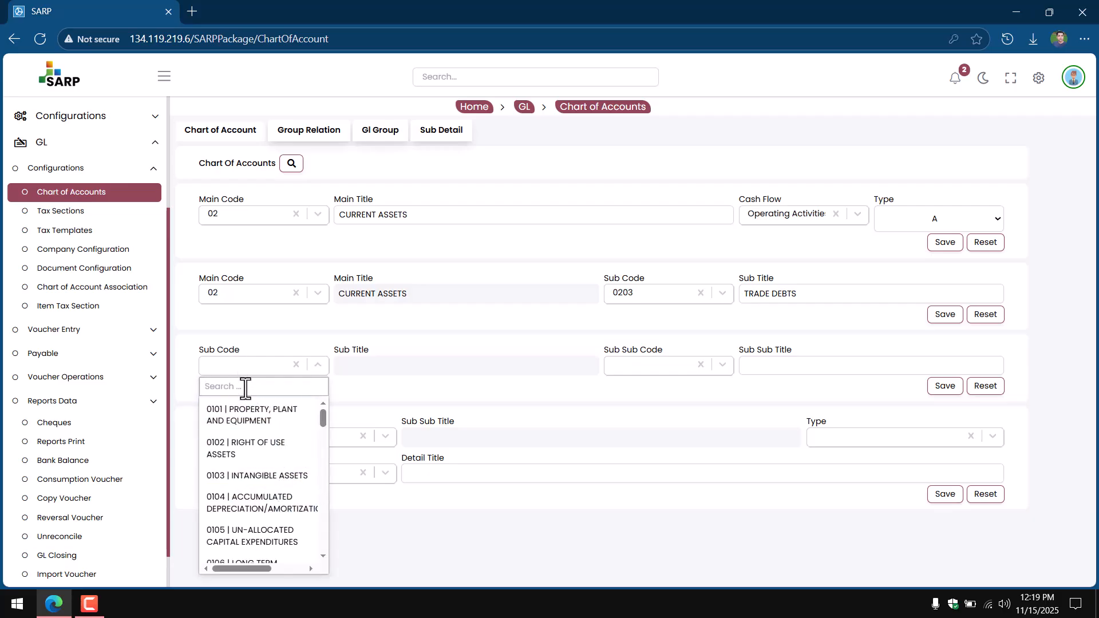
type("0203")
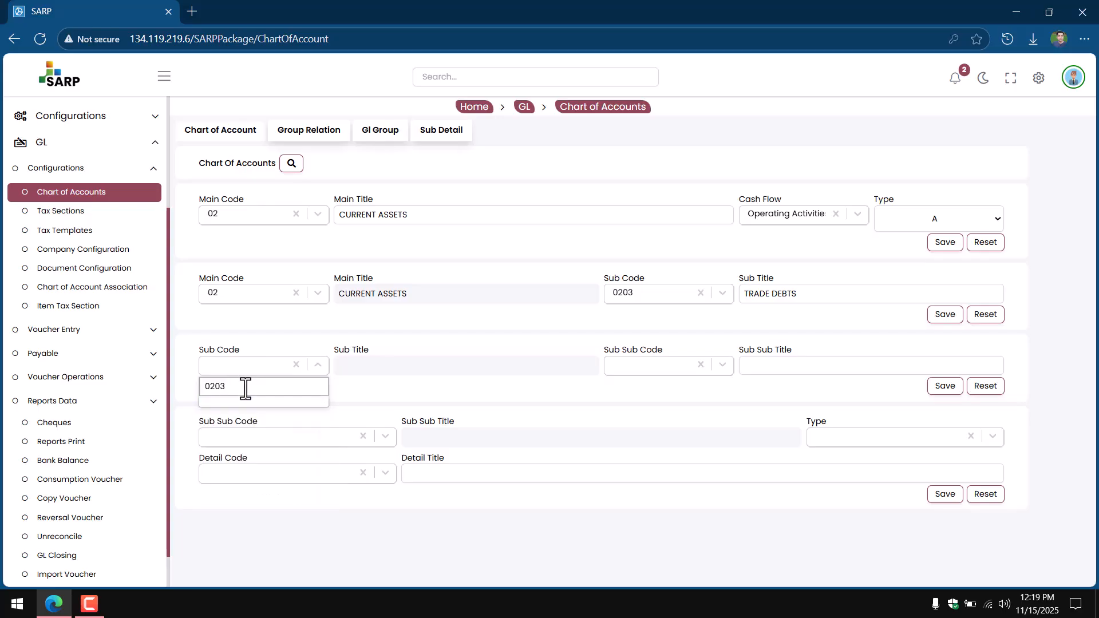
left_click(262, 413)
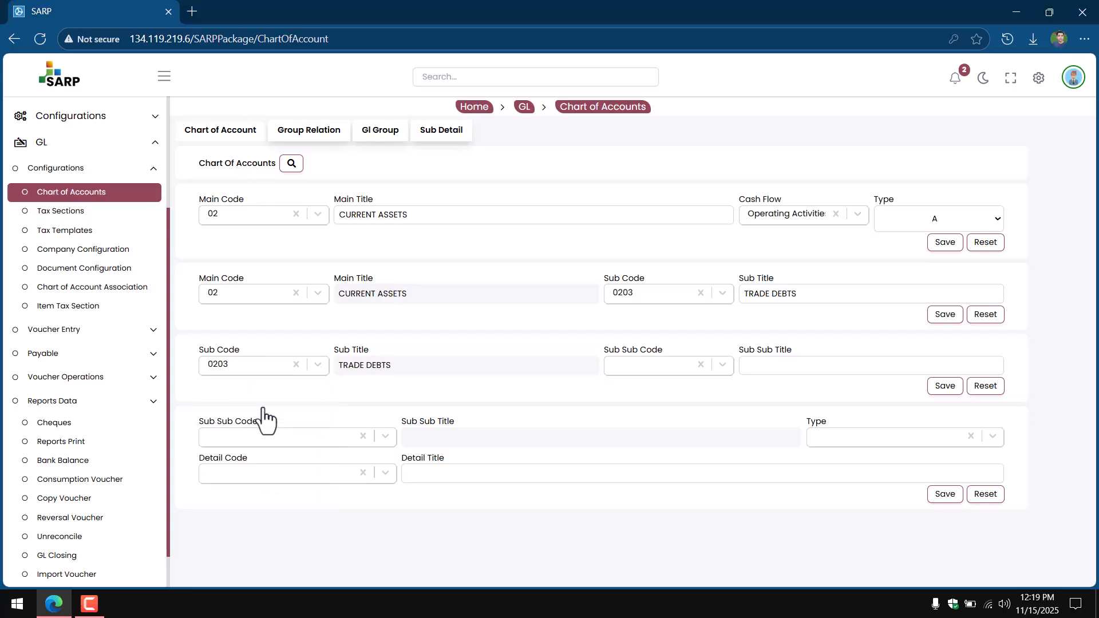
left_click(661, 365)
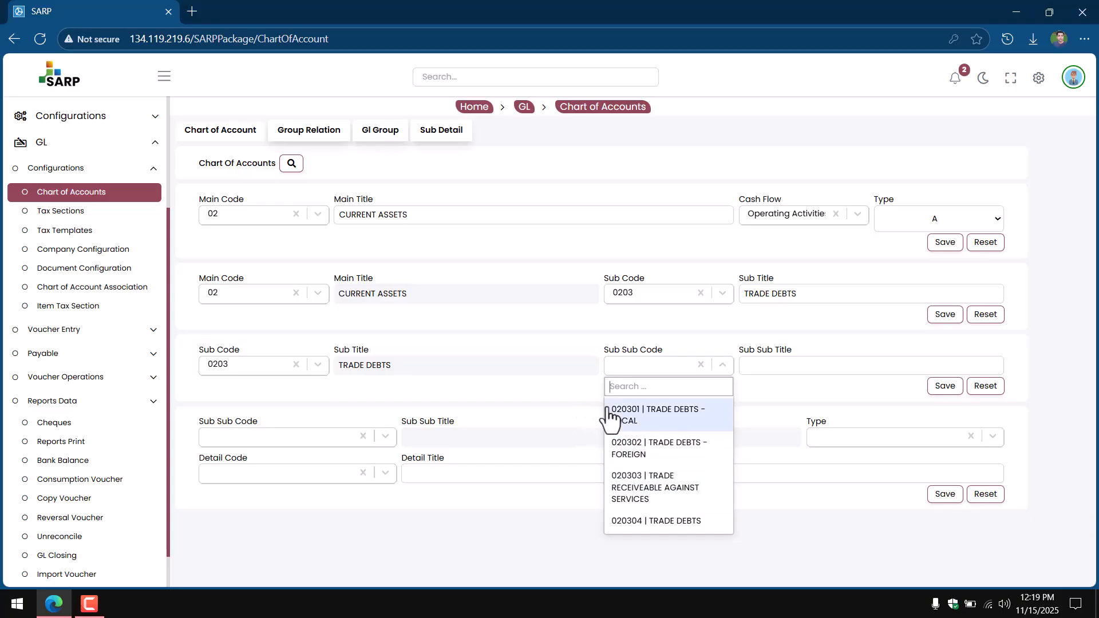
left_click(679, 417)
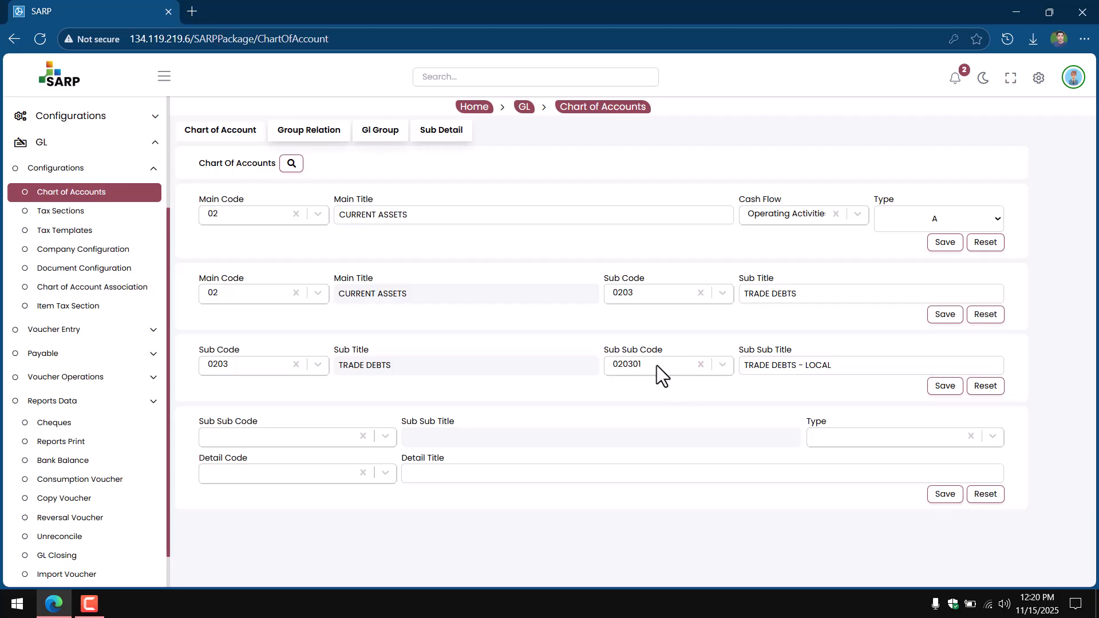
left_click(298, 439)
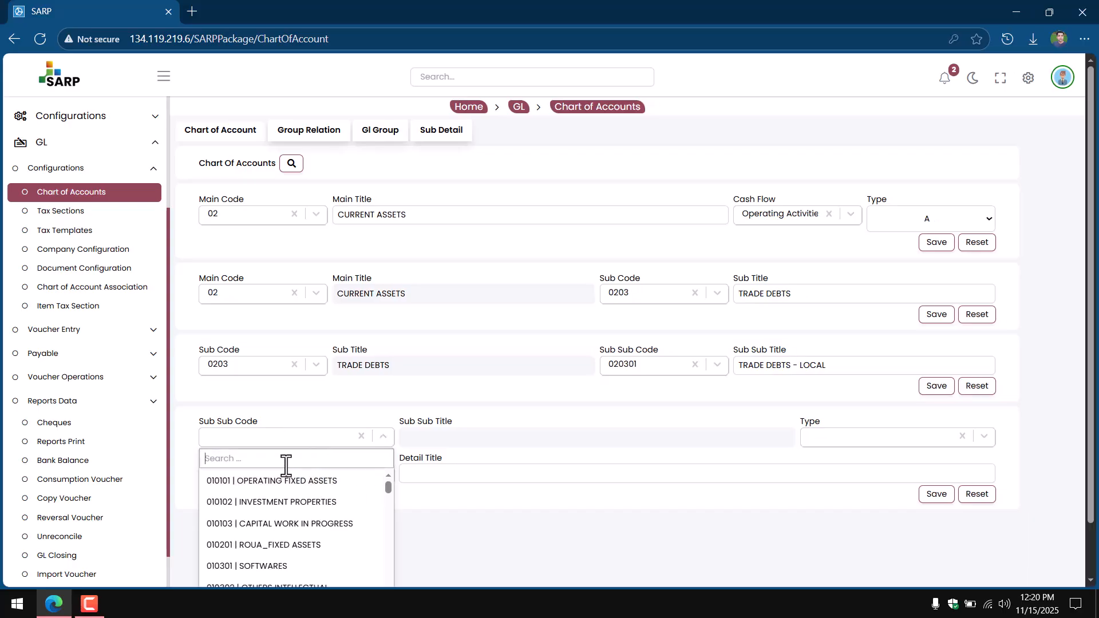
type("020301")
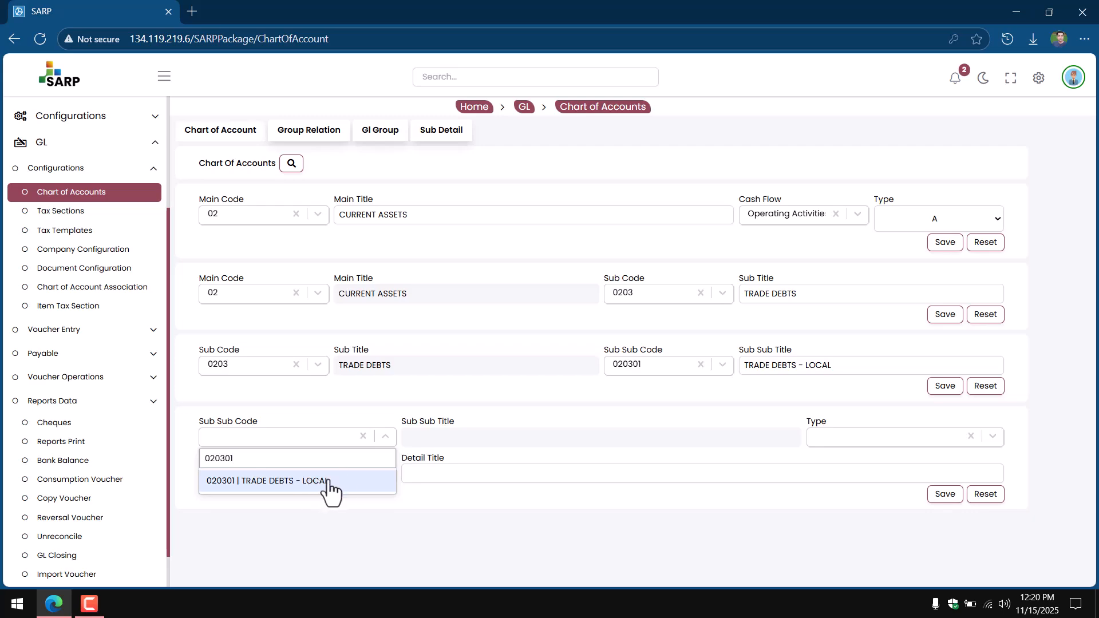
left_click(329, 484)
left_click(301, 478)
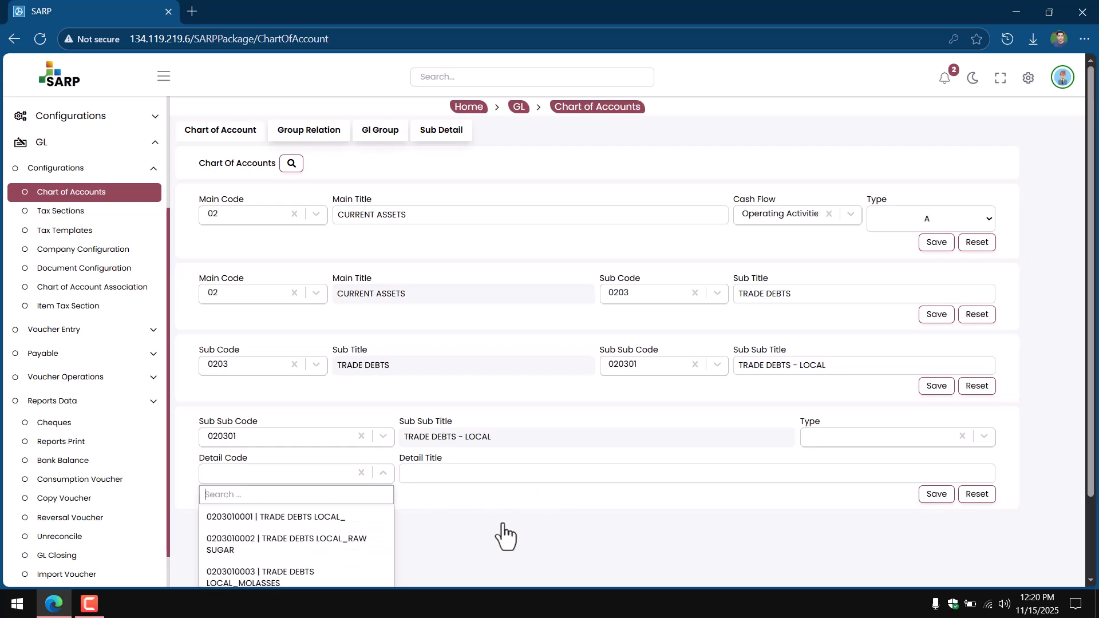
scroll(458, 538, "down", 2)
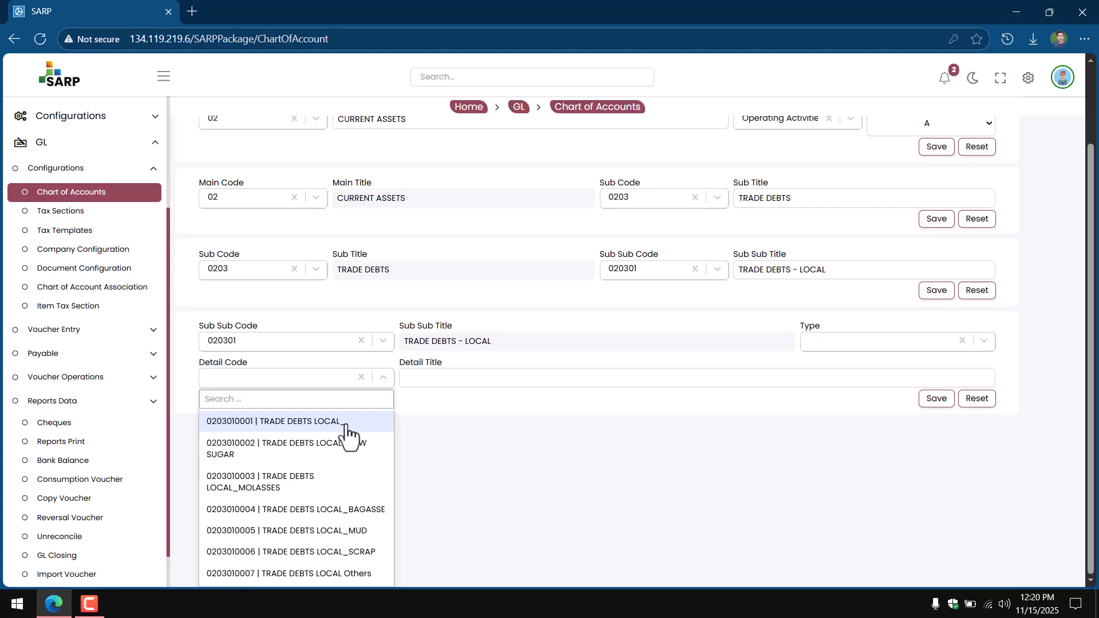
left_click(370, 422)
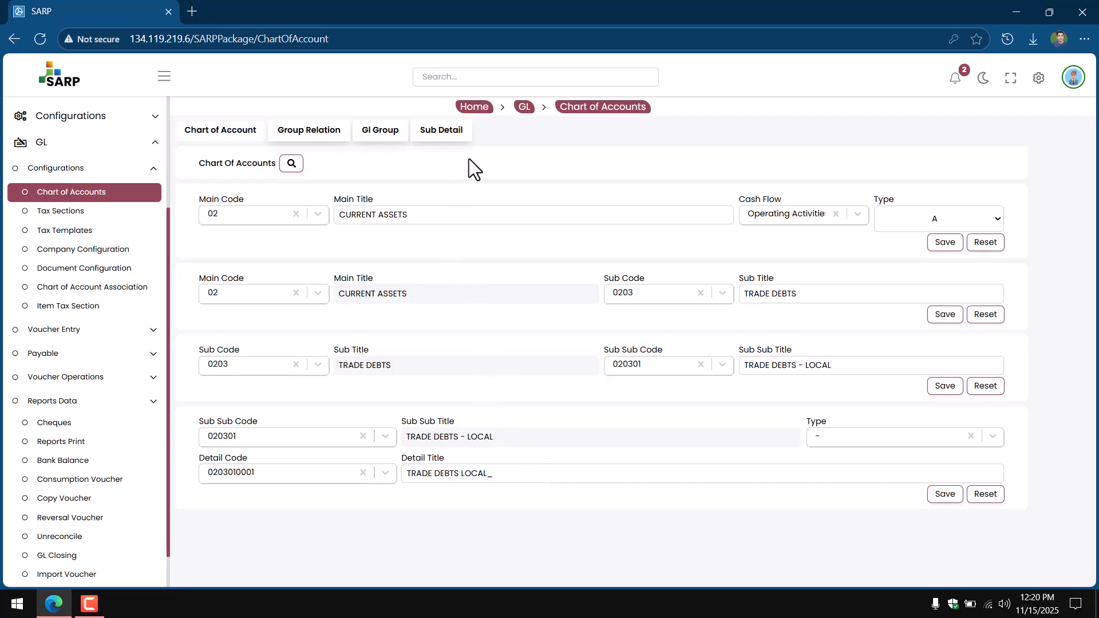
Step: Expand the Sales module in the navigation and view its list of pages
scroll(131, 463, "down", 2)
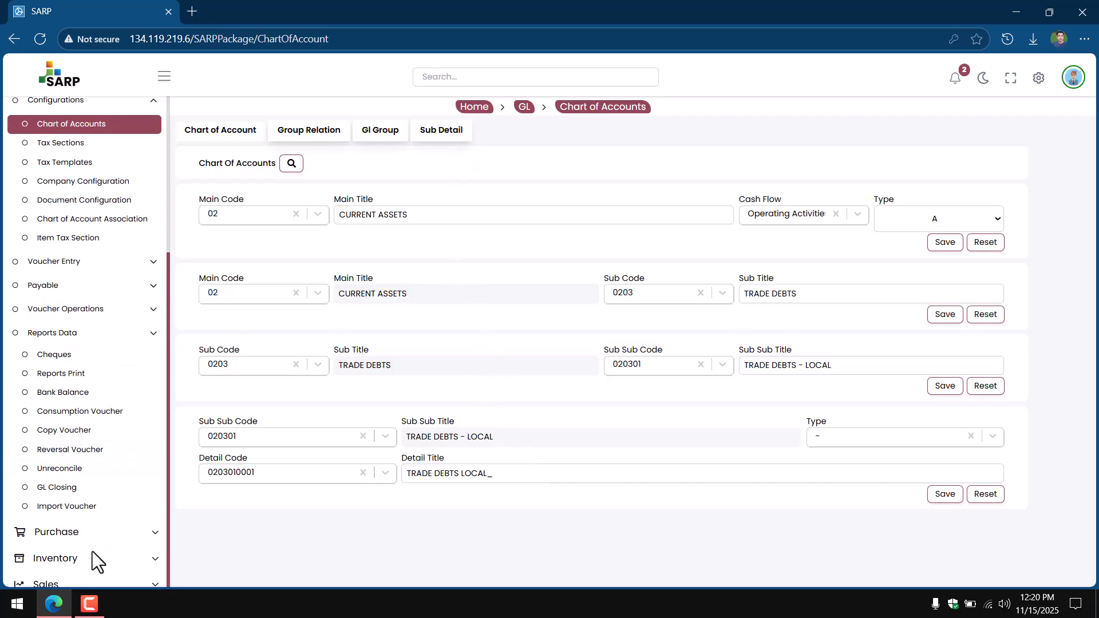
left_click(98, 584)
scroll(86, 546, "down", 6)
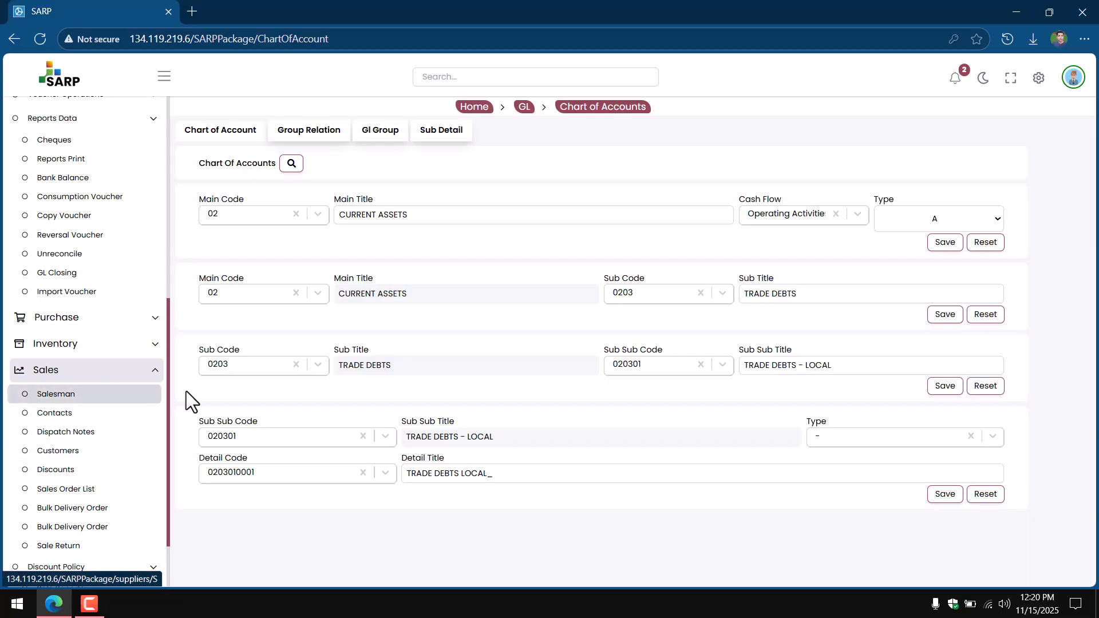
Step: View the Sub Detail entry form, return to the Chart of Account form and highlight the detail account's title
left_click(451, 132)
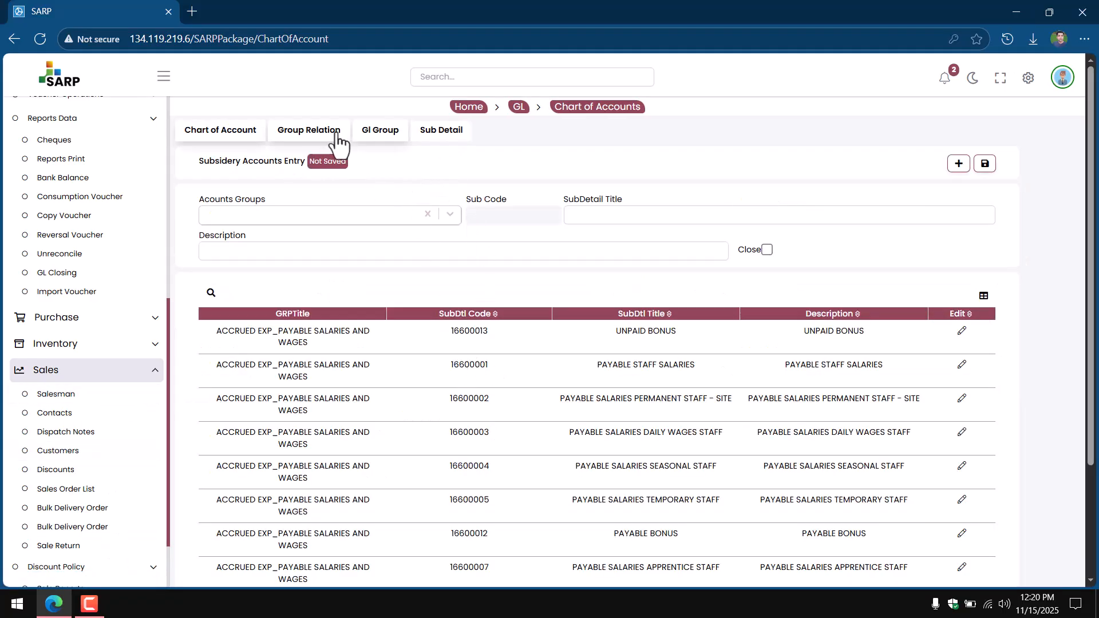
left_click(221, 131)
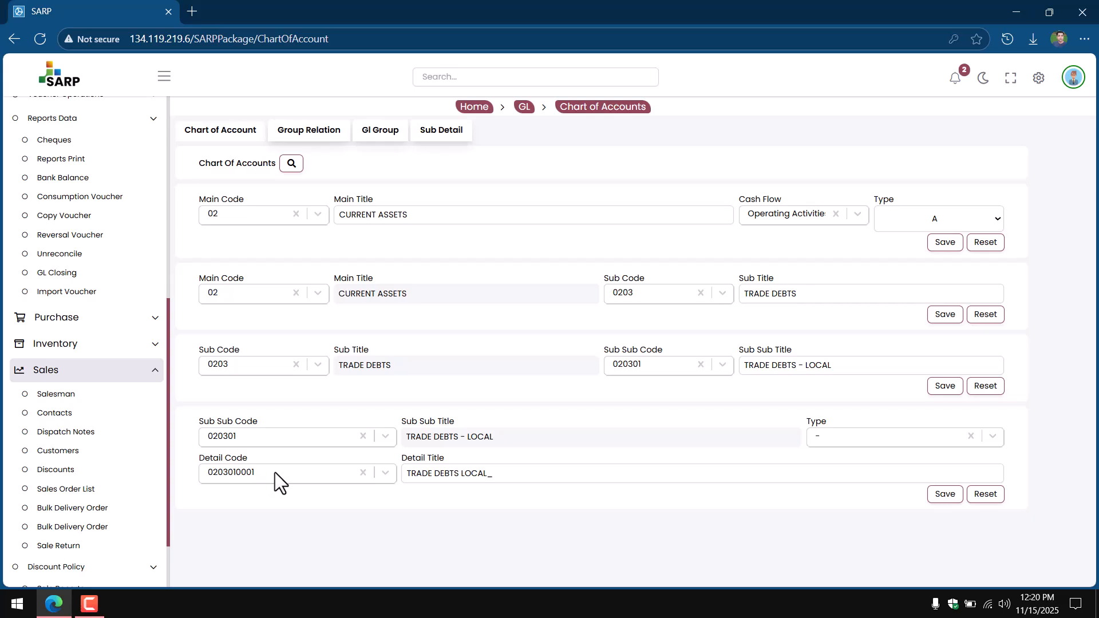
left_click_drag(493, 483, 451, 483)
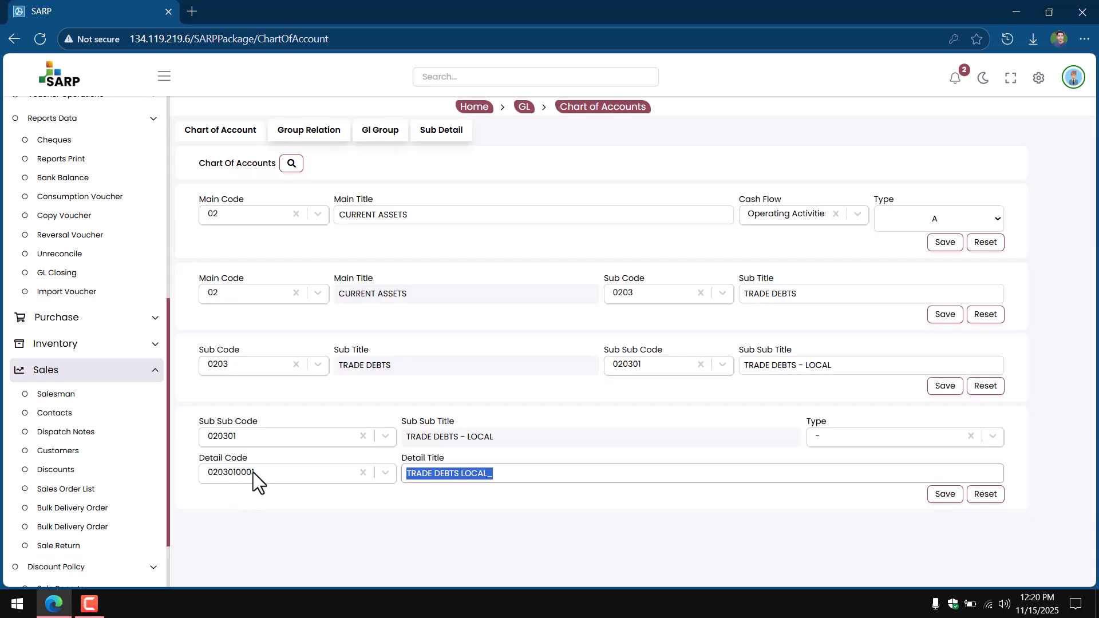
left_click(308, 517)
left_click_drag(525, 473, 402, 473)
left_click(444, 506)
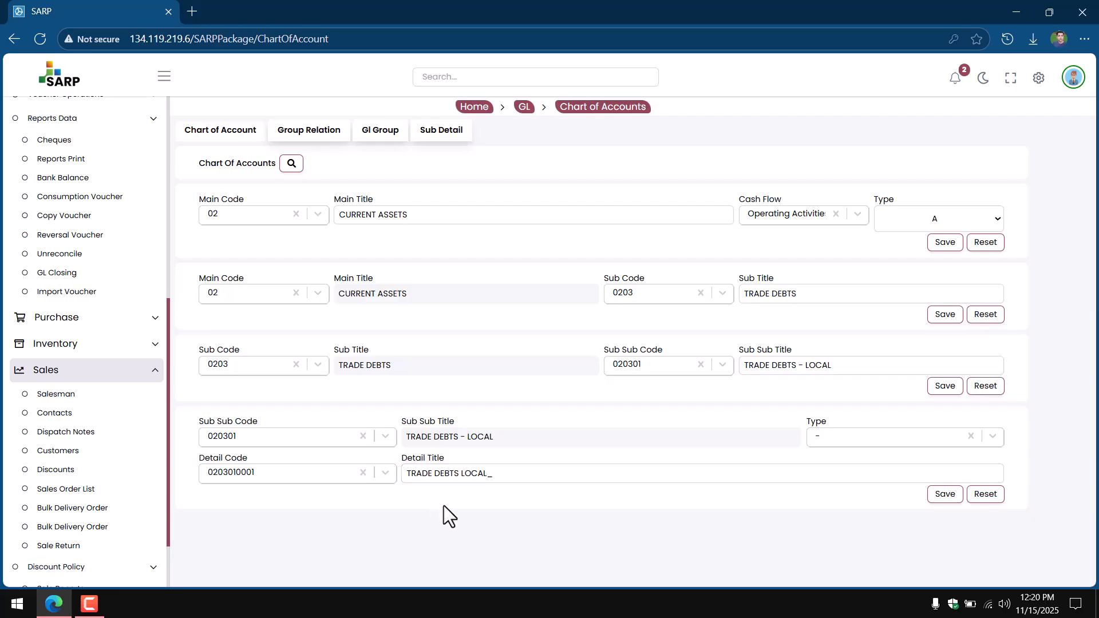
Step: Open the GL Group entry form, show more records per page and look through the list of account groups
left_click(386, 136)
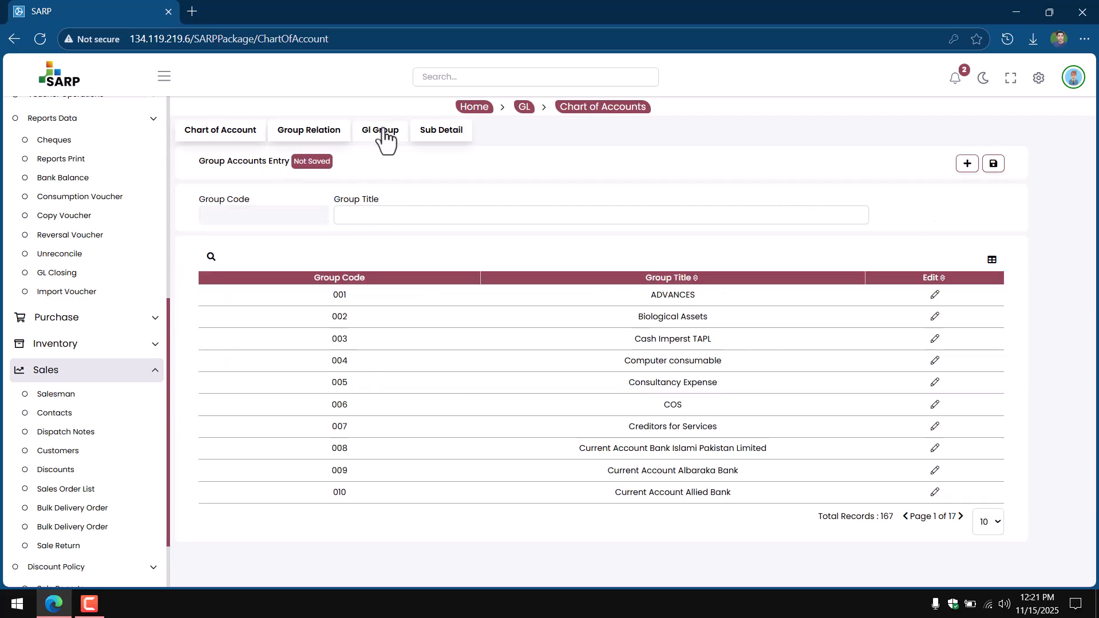
left_click(504, 219)
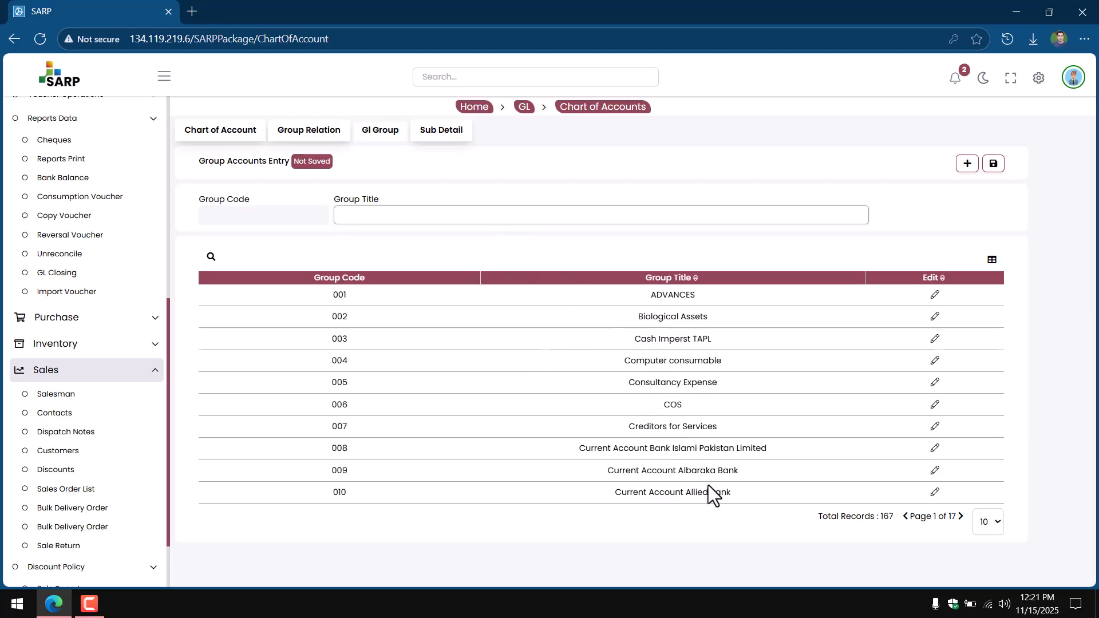
left_click(997, 524)
left_click(985, 488)
scroll(762, 337, "down", 7)
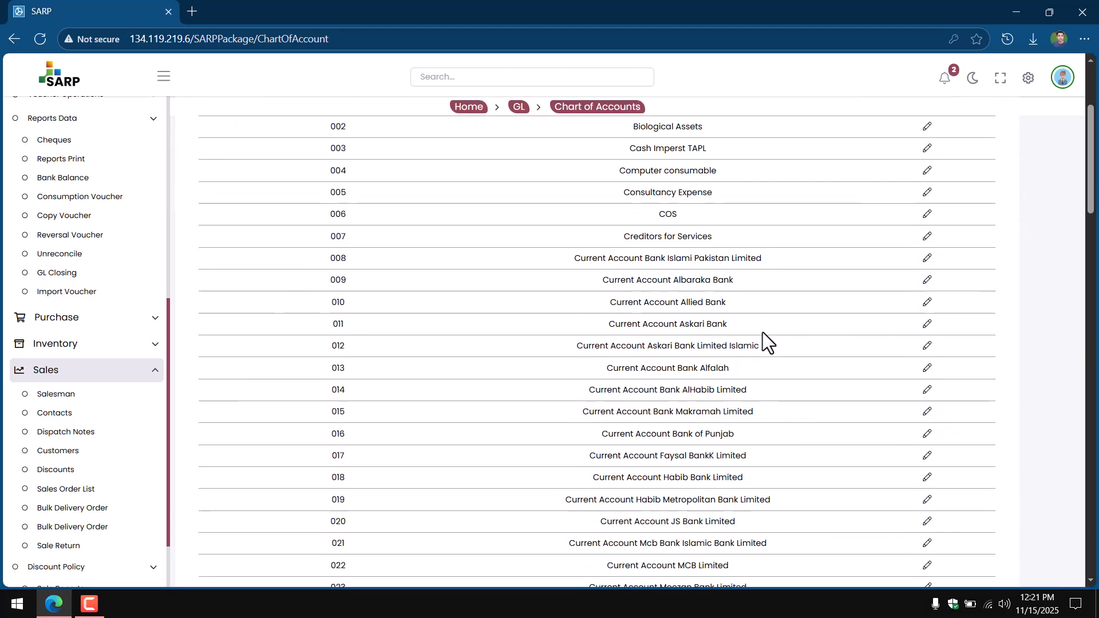
scroll(762, 332, "down", 6)
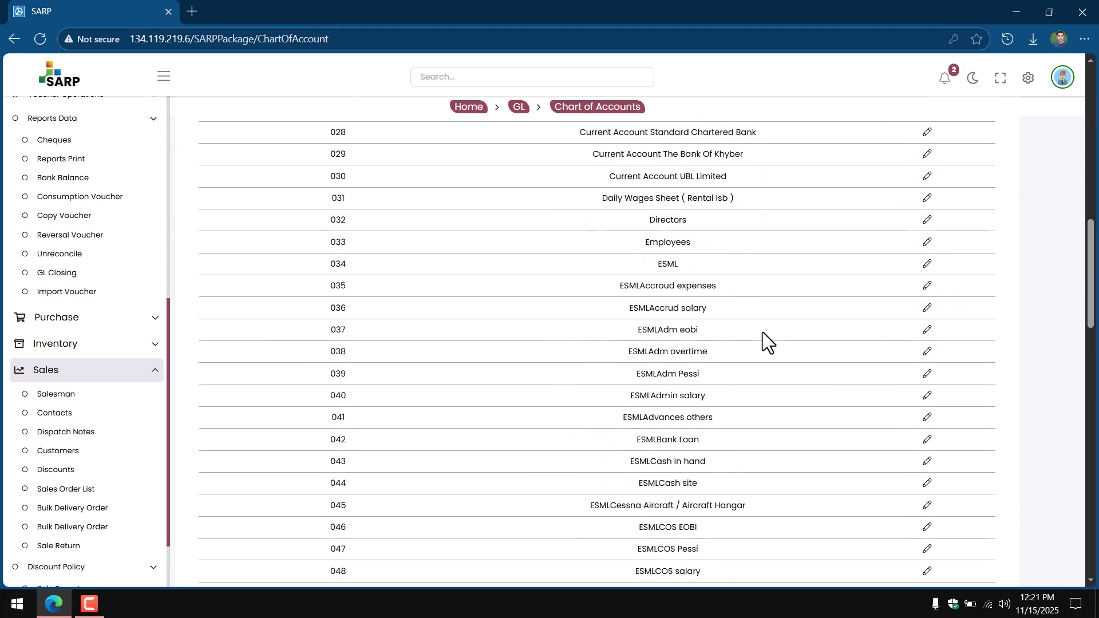
scroll(762, 332, "up", 8)
scroll(658, 309, "up", 5)
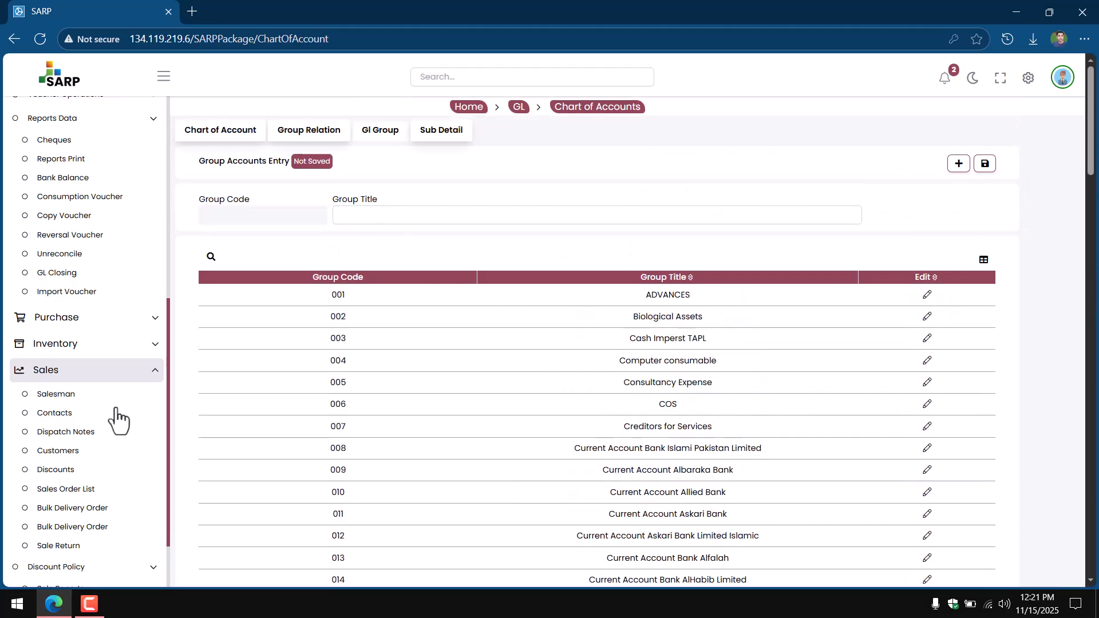
scroll(110, 458, "down", 1)
scroll(110, 503, "down", 2)
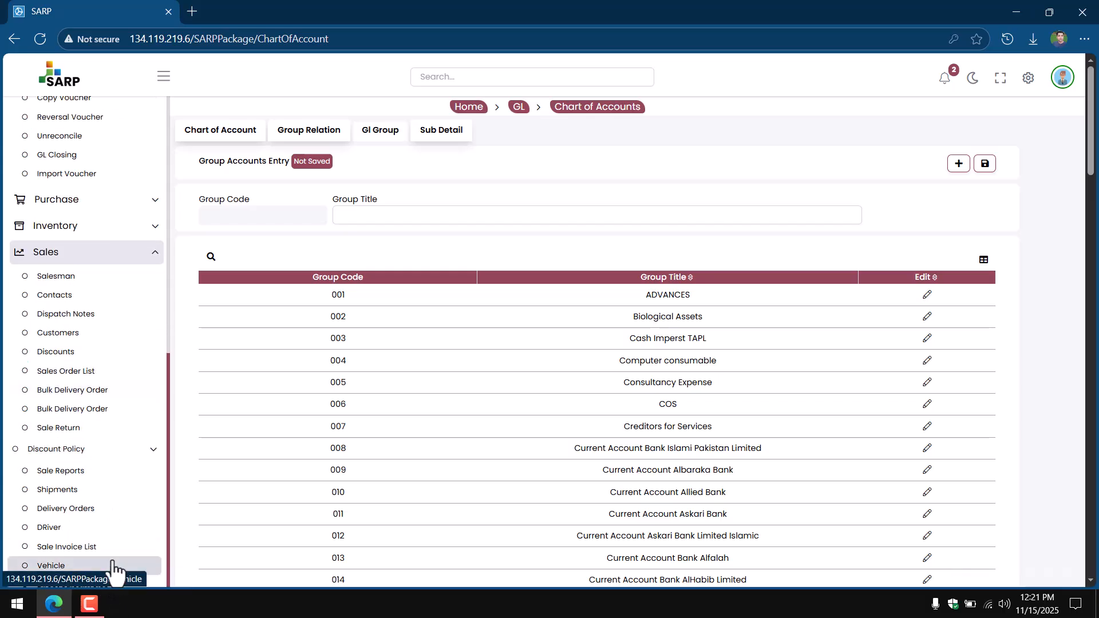
scroll(120, 552, "down", 2)
scroll(315, 280, "up", 3)
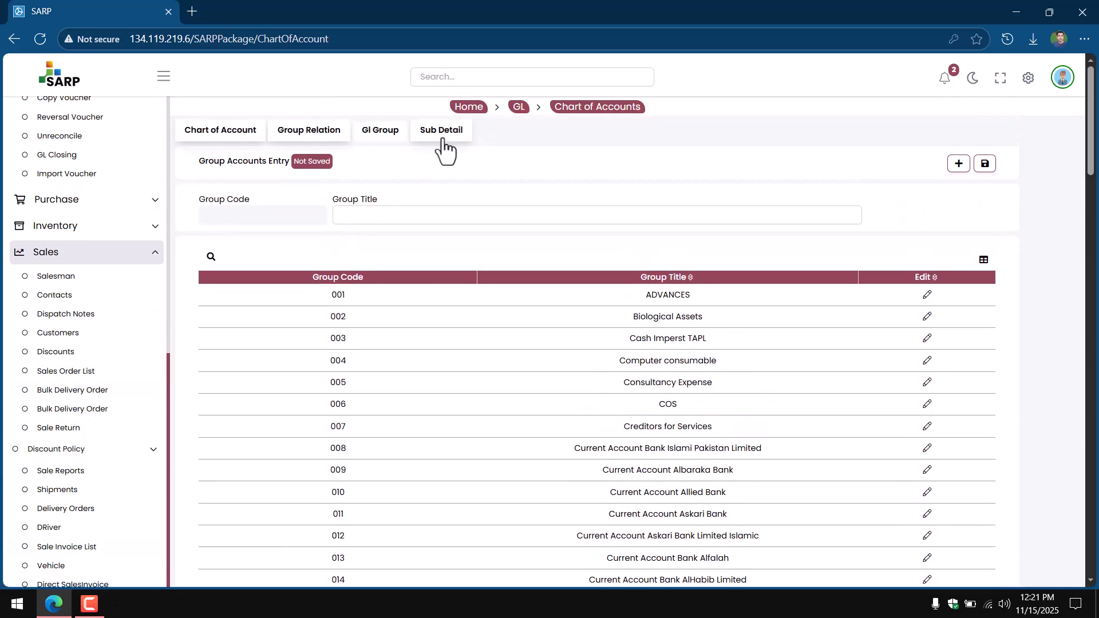
Step: In the Sub Detail entry form, find accounts groups with "debt" and select TRADE DEBTS FOREIGN
left_click(443, 135)
left_click(338, 218)
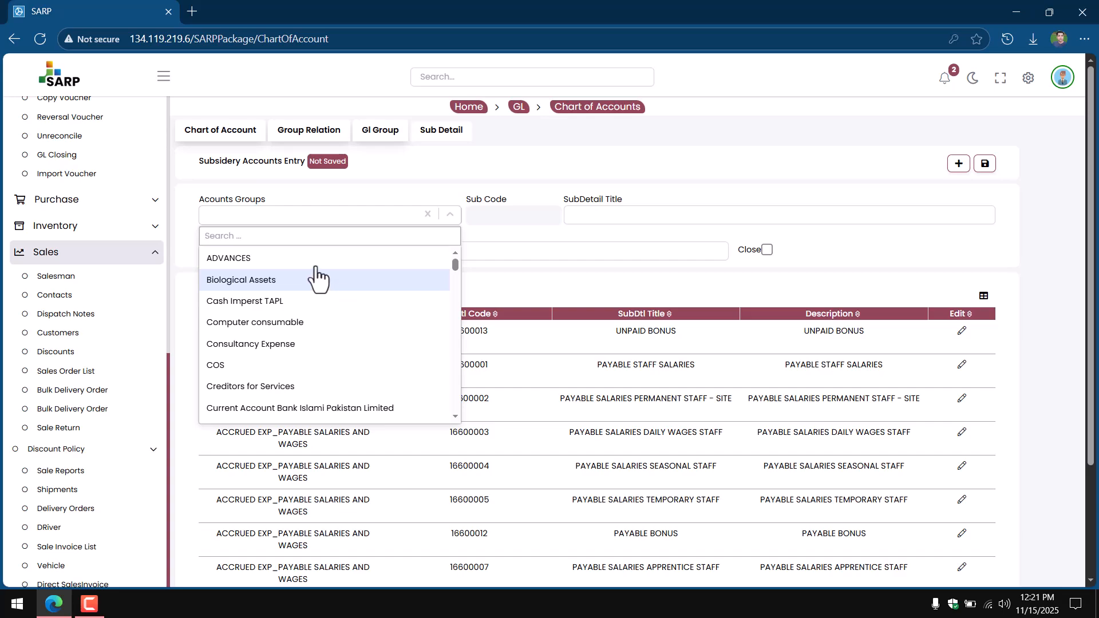
type("debt")
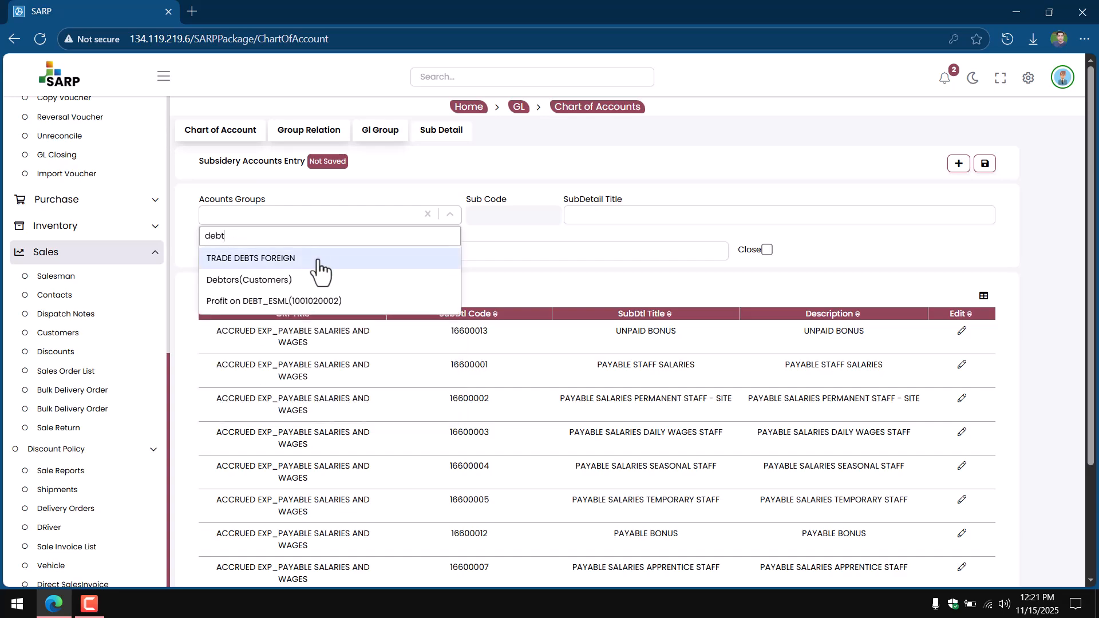
left_click(312, 258)
left_click(632, 220)
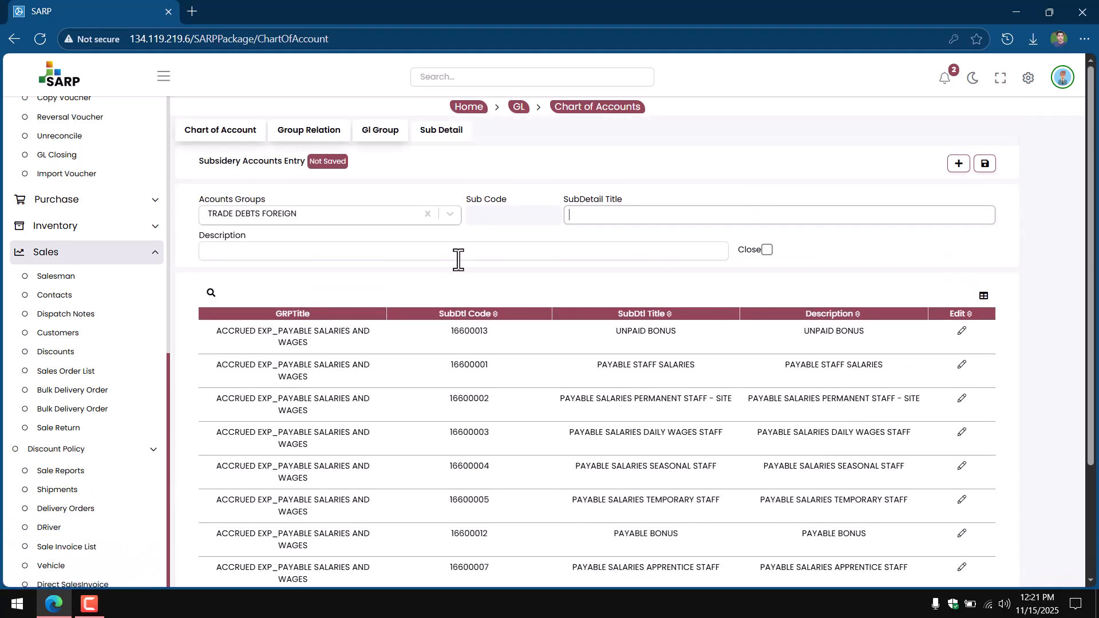
left_click(529, 250)
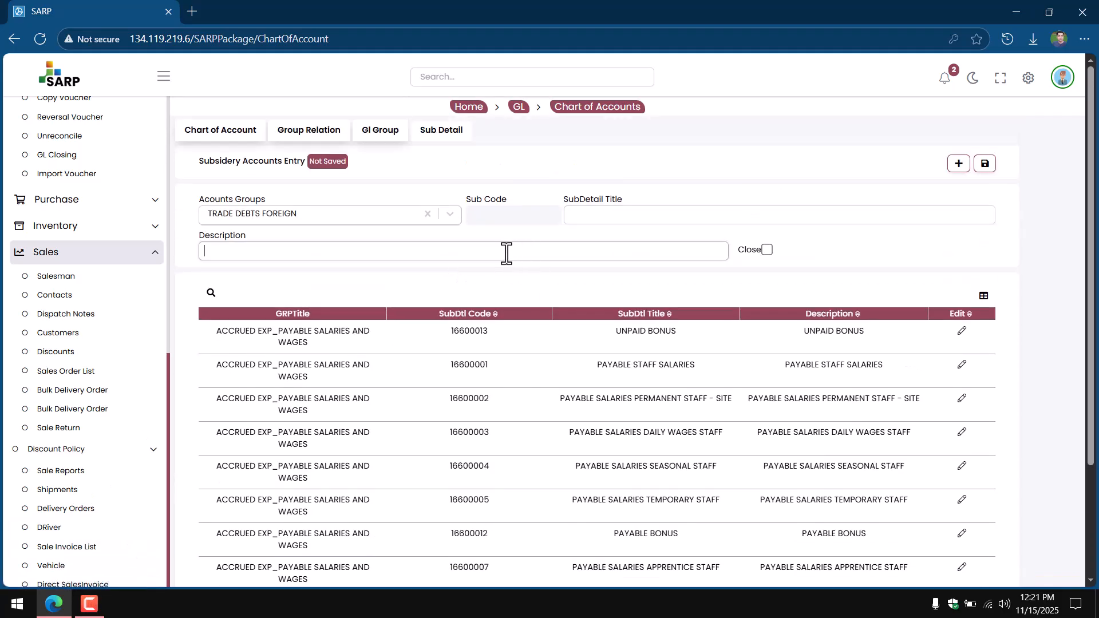
left_click(392, 137)
left_click(342, 136)
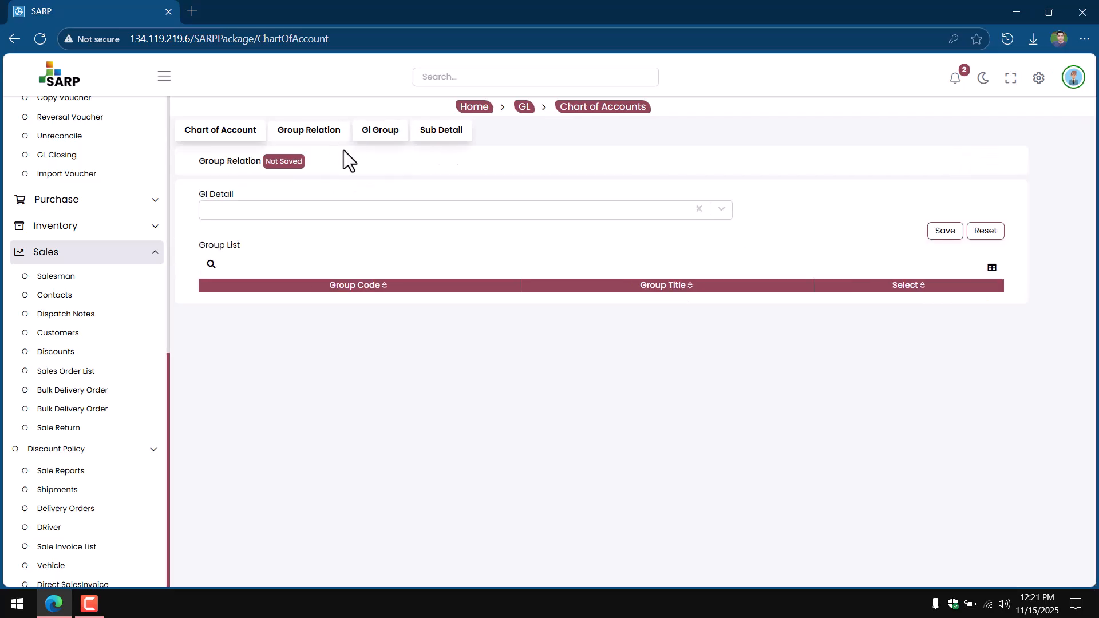
left_click(397, 208)
type("d")
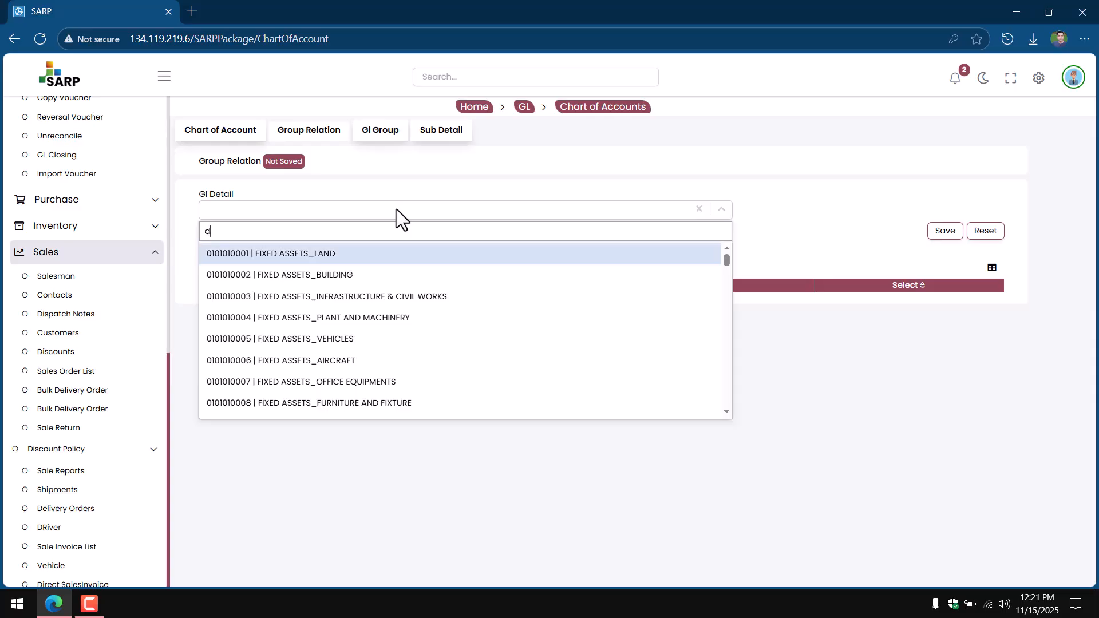
type("ebte")
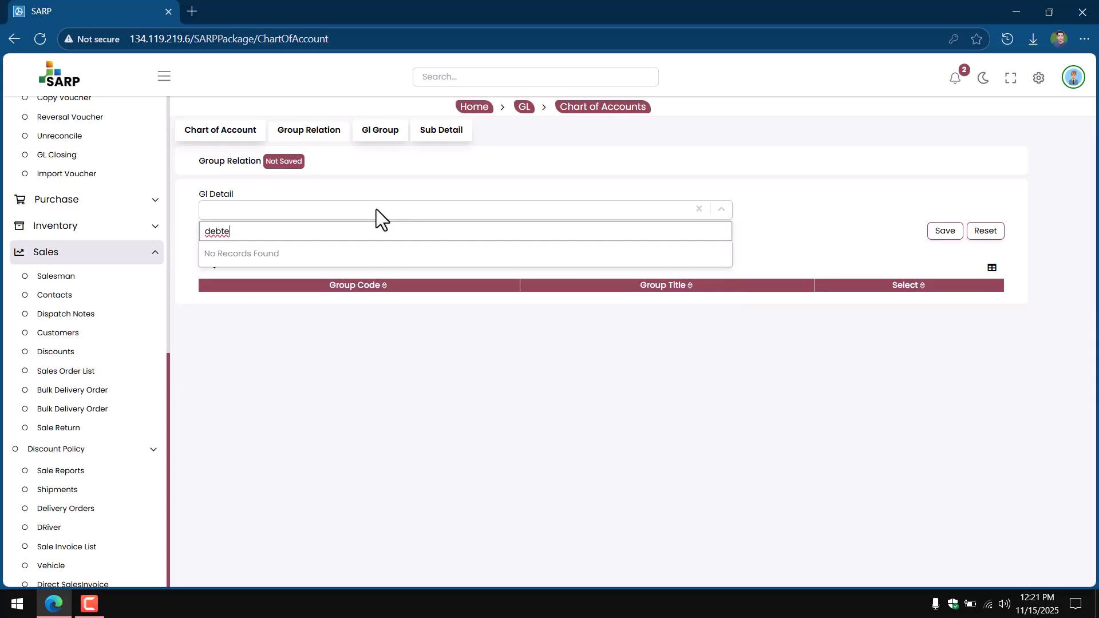
key("BackSpace")
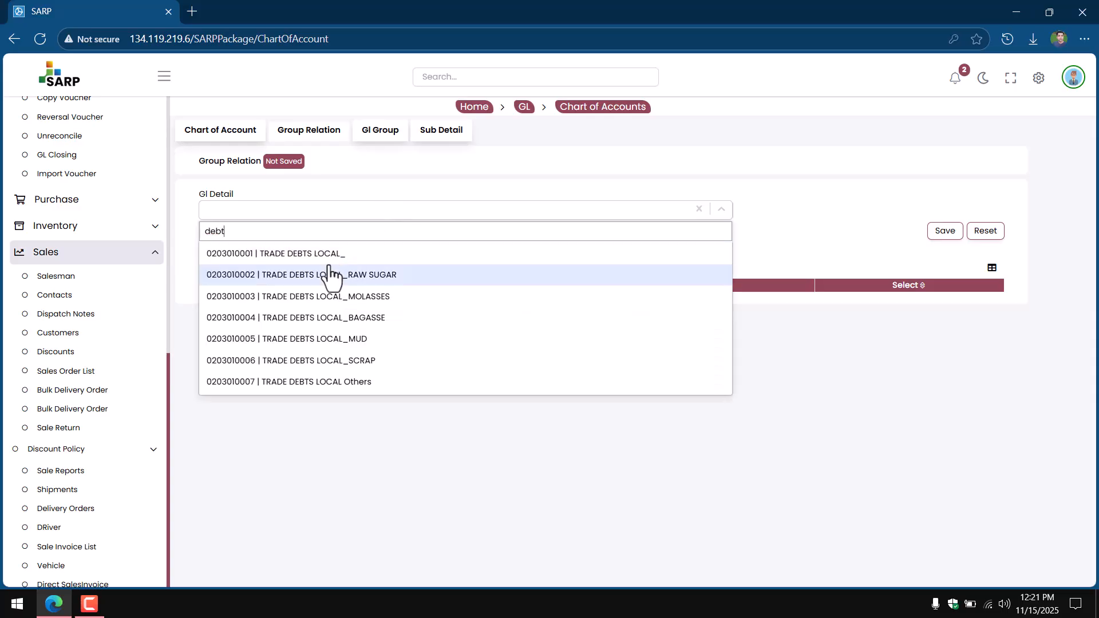
left_click(380, 275)
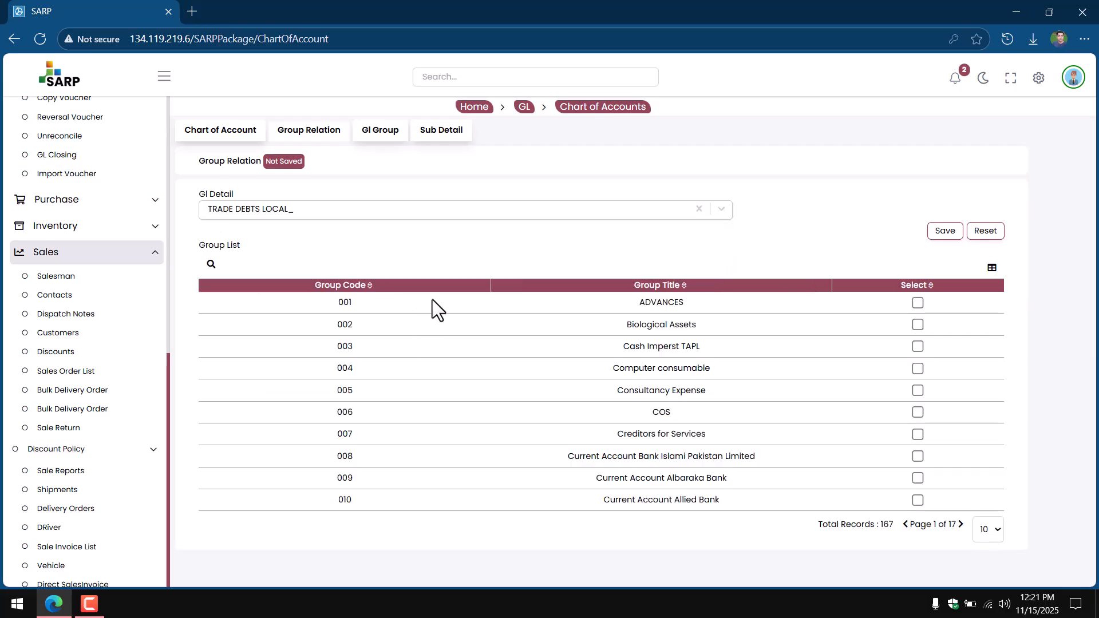
Step: Show more groups per page in the Group Relation list, look through them and check the Sub Detail form
left_click(988, 540)
left_click(980, 507)
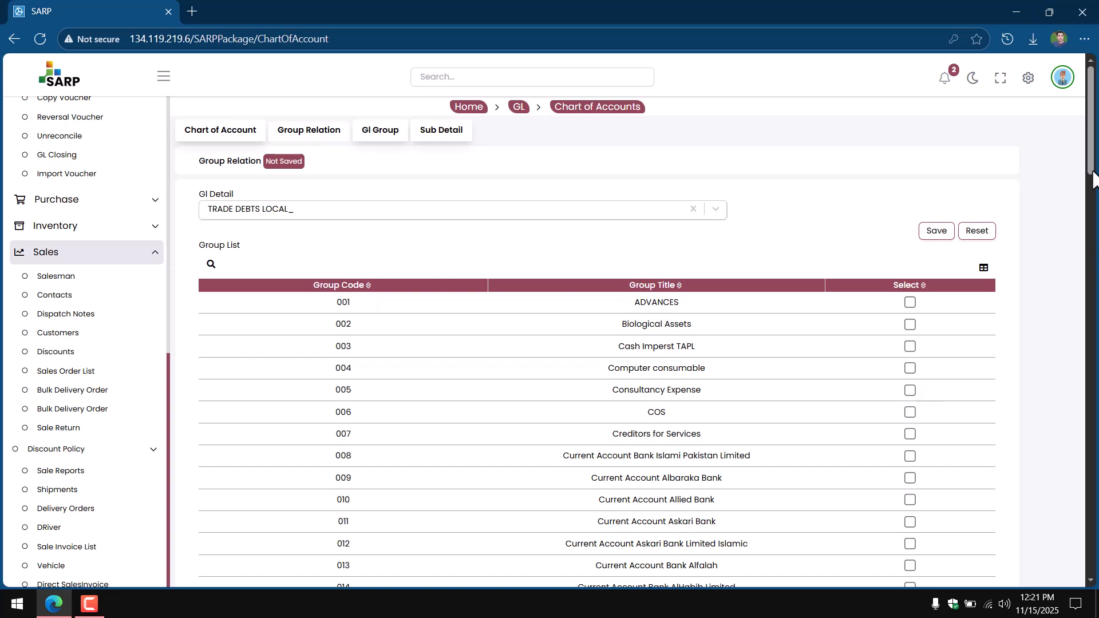
scroll(1093, 177, "down", 6)
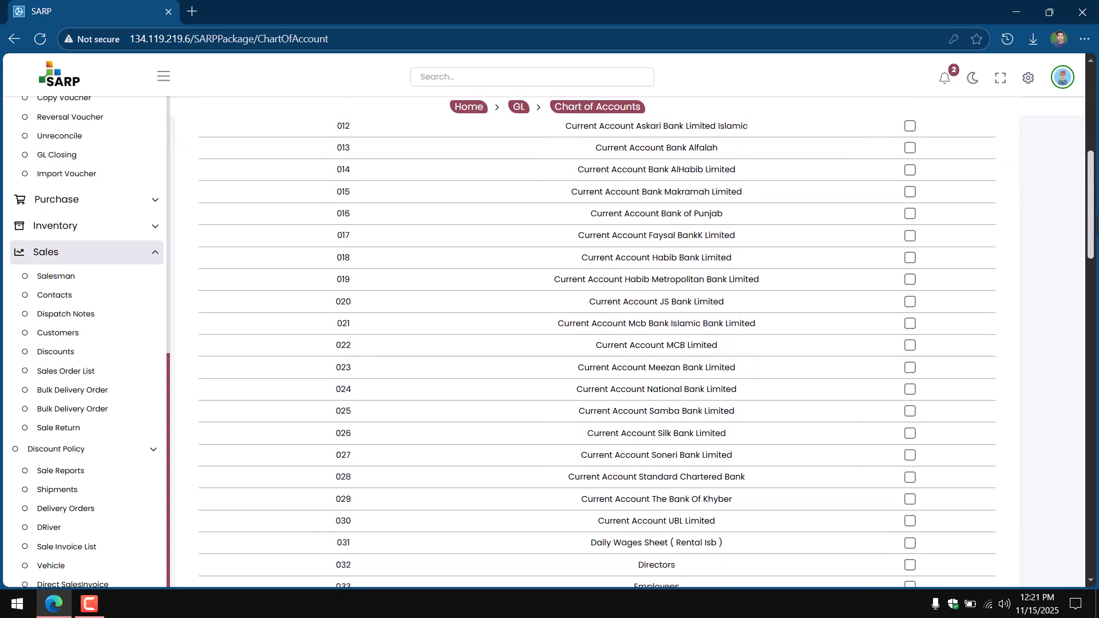
left_click_drag(1090, 212, 1076, 132)
scroll(345, 189, "up", 1)
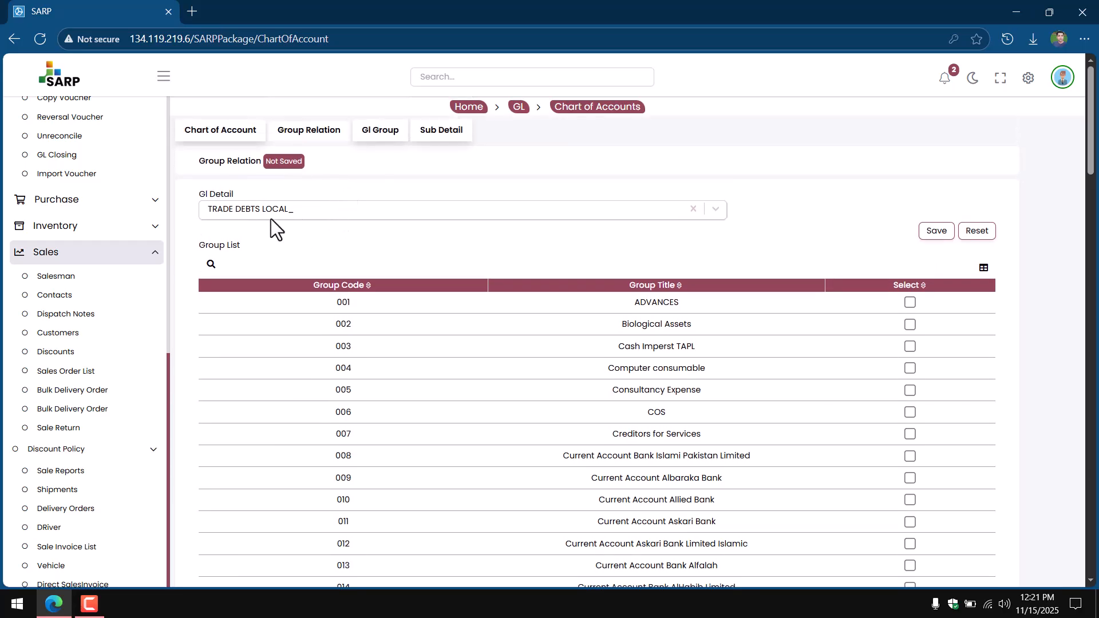
left_click(448, 138)
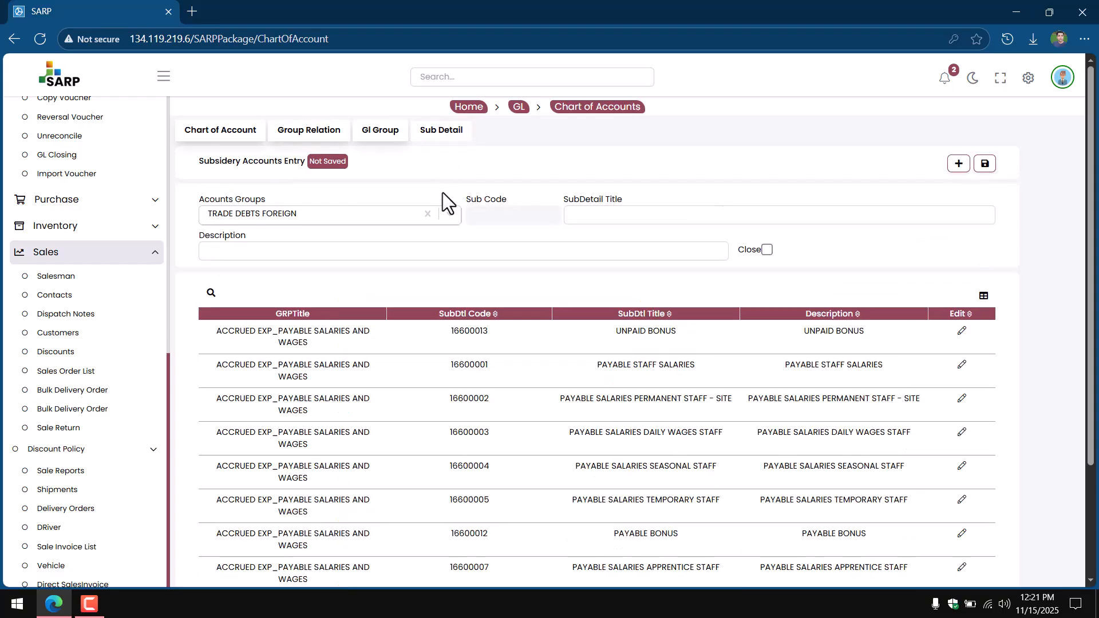
left_click(297, 133)
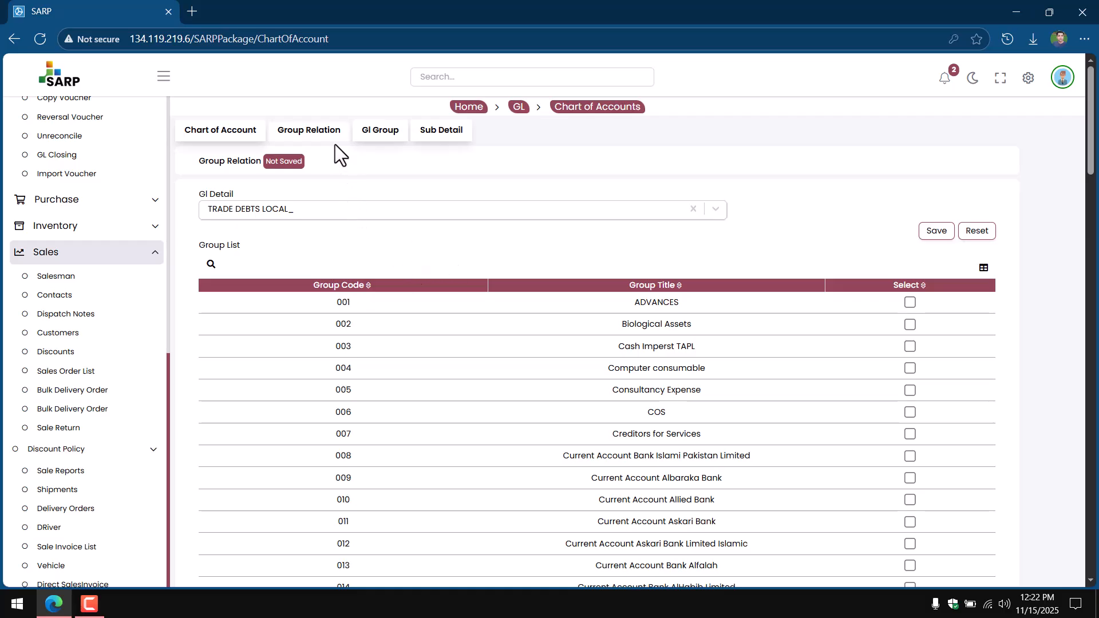
Step: Expand the Purchase module in the navigation and view its pages alongside the Sales customer pages
left_click(59, 205)
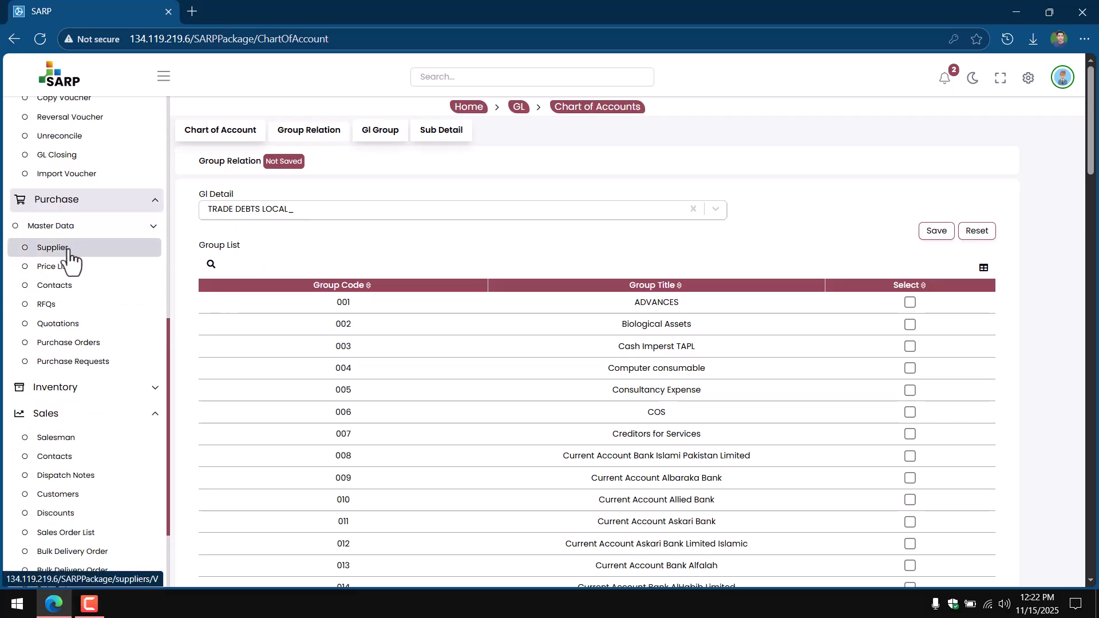
scroll(122, 471, "down", 6)
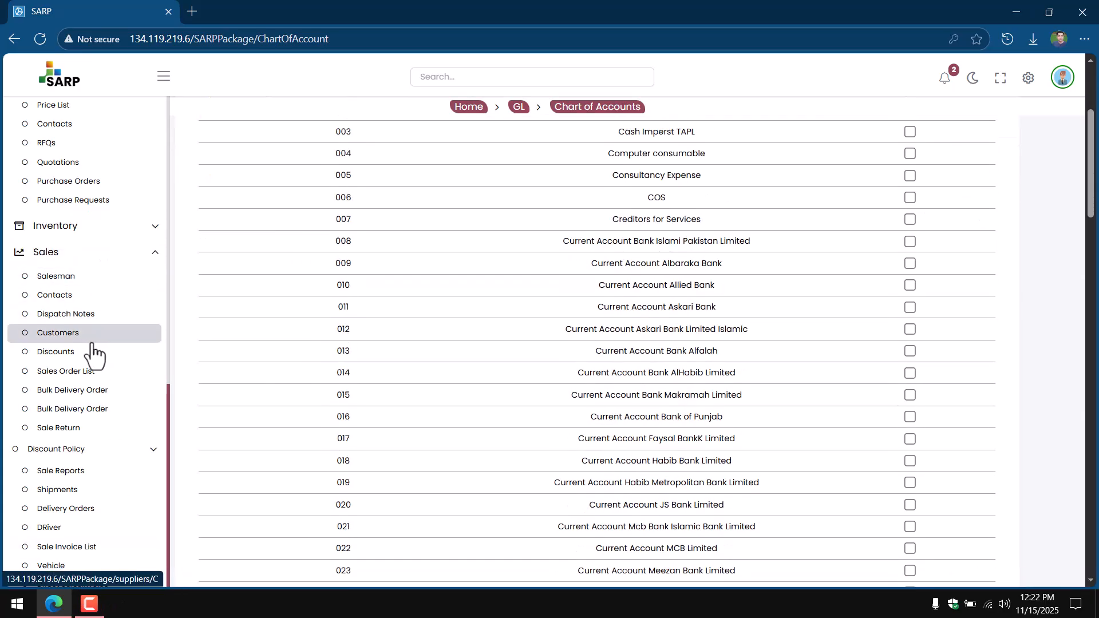
scroll(367, 207, "up", 4)
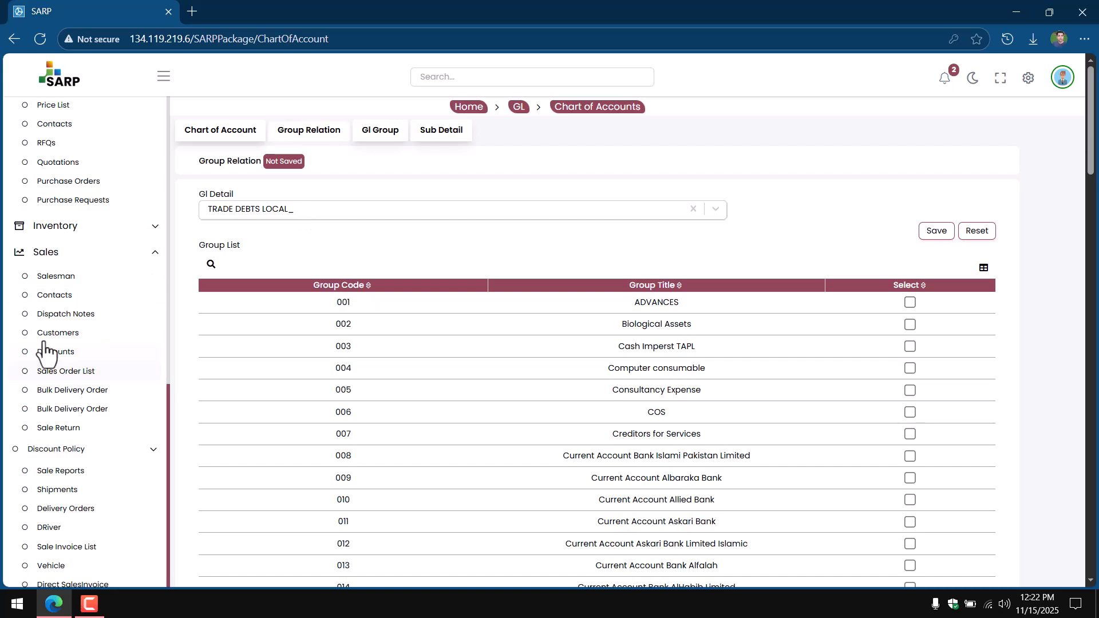
Step: Compare the Sub Detail entry form with the Group Relation group list, ending on Sub Detail
left_click(441, 143)
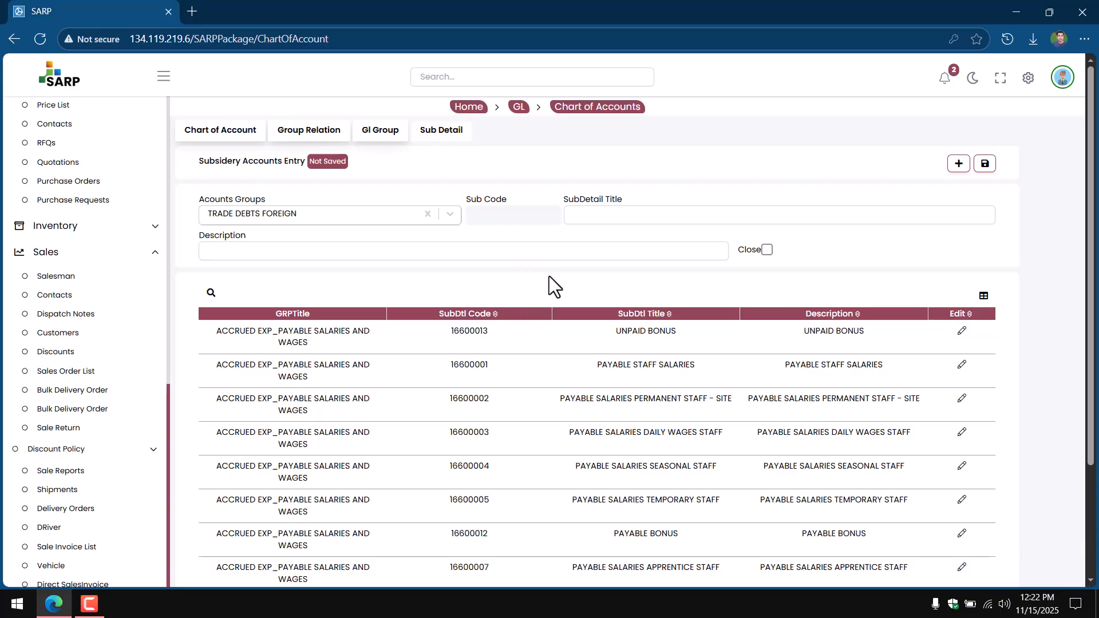
left_click(325, 142)
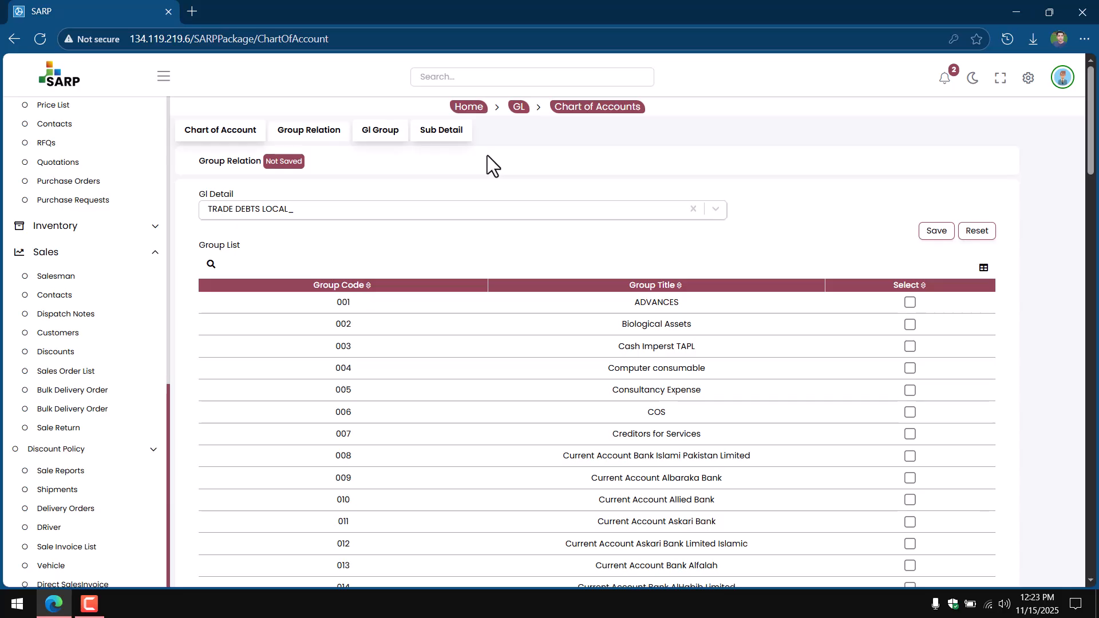
scroll(481, 269, "down", 5)
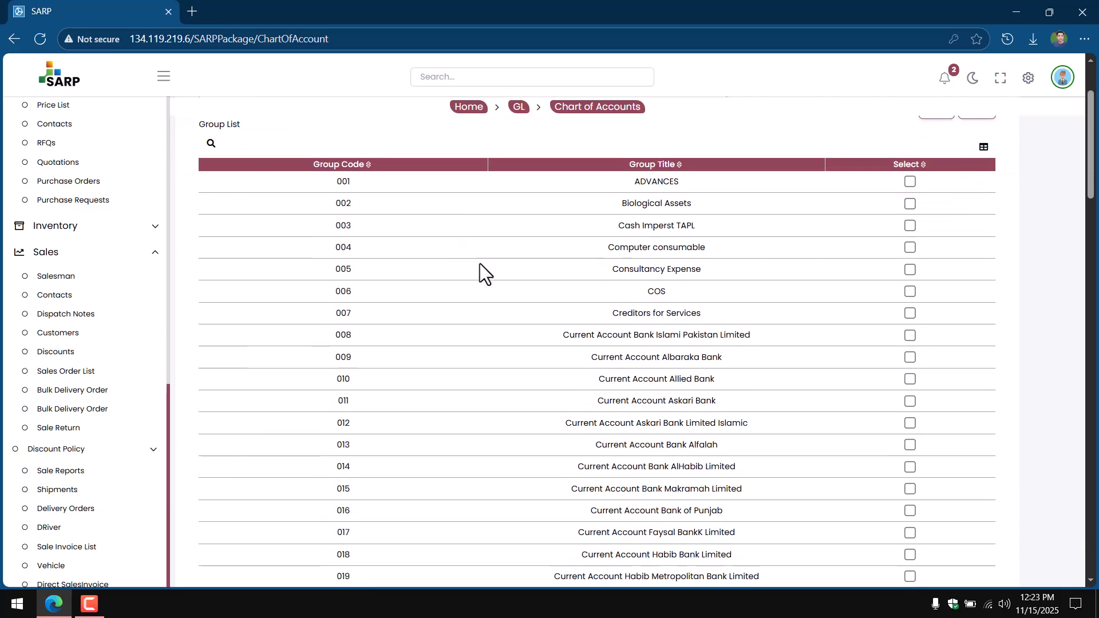
scroll(482, 266, "up", 5)
left_click(422, 133)
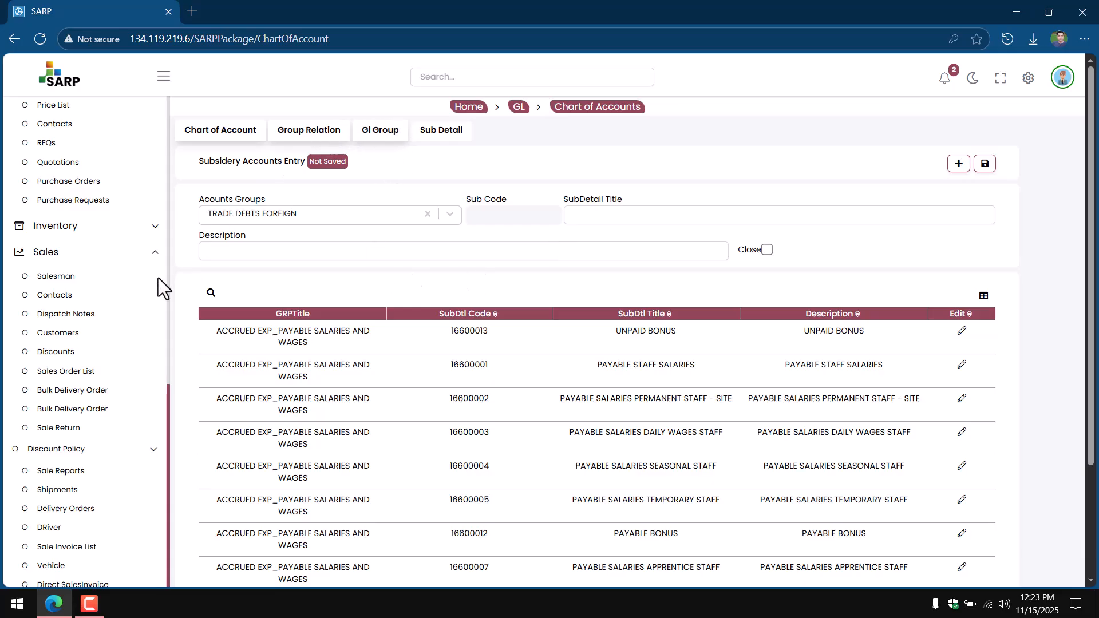
Step: Return to the Chart of Account form and bring the GL Configurations pages into view in the navigation
scroll(96, 315, "up", 3)
scroll(143, 226, "up", 2)
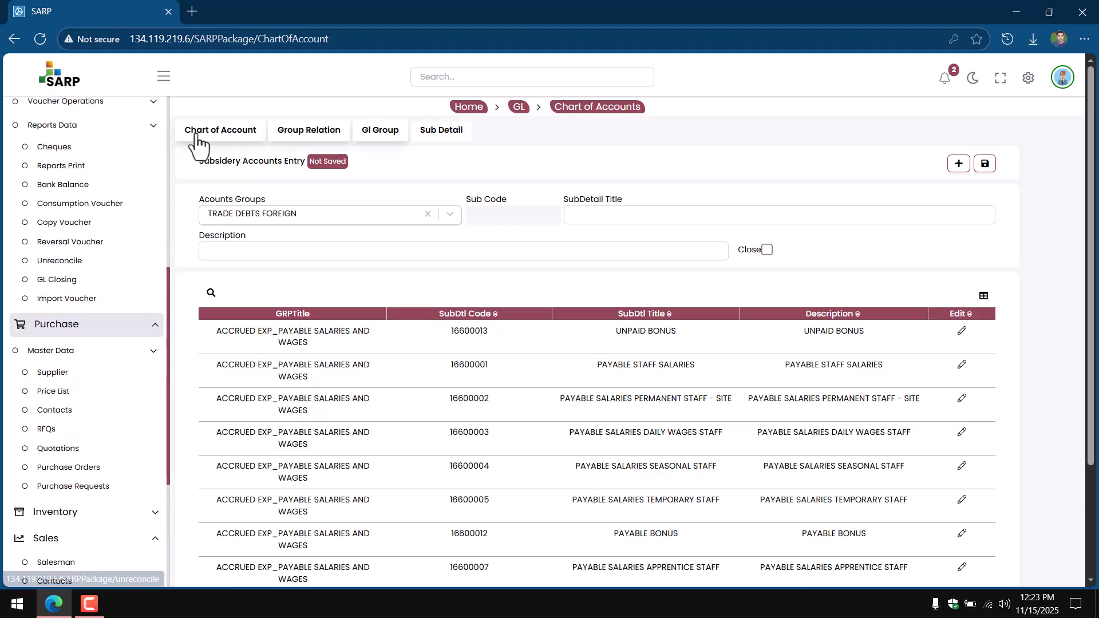
left_click(197, 134)
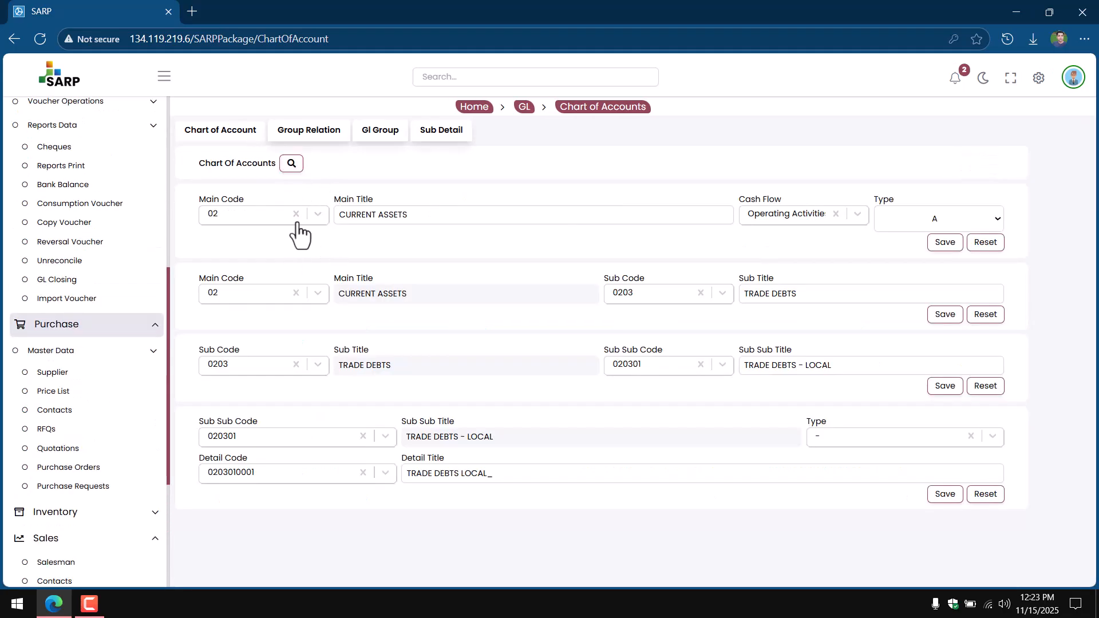
scroll(153, 269, "up", 4)
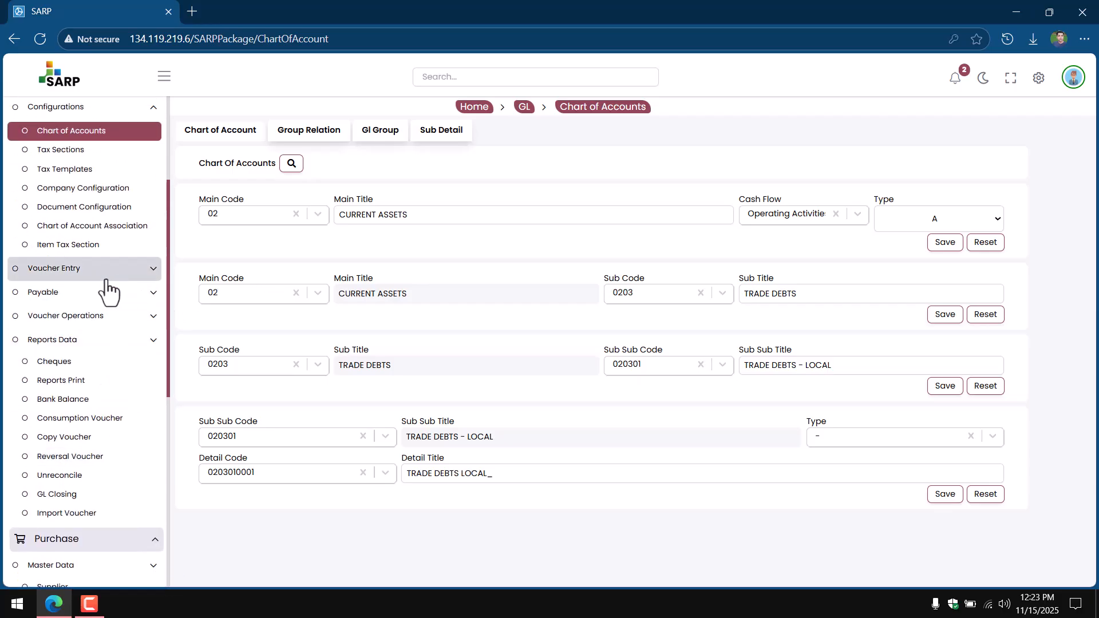
Step: Open the Chart of Account Association page and view the available roles, leaving MIS selected
left_click(93, 225)
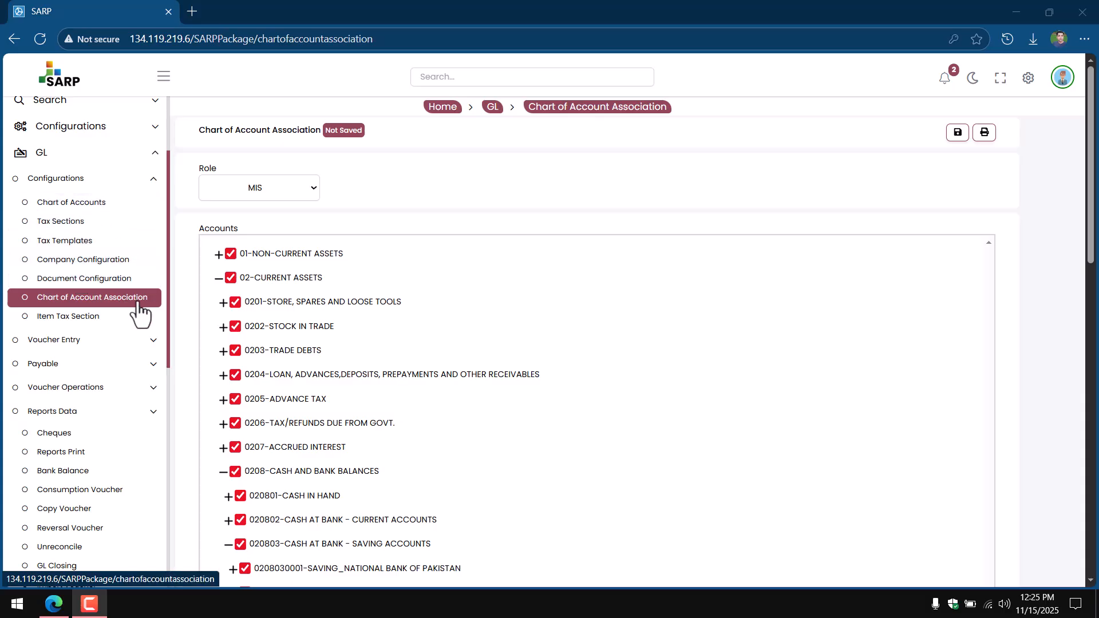
left_click(285, 195)
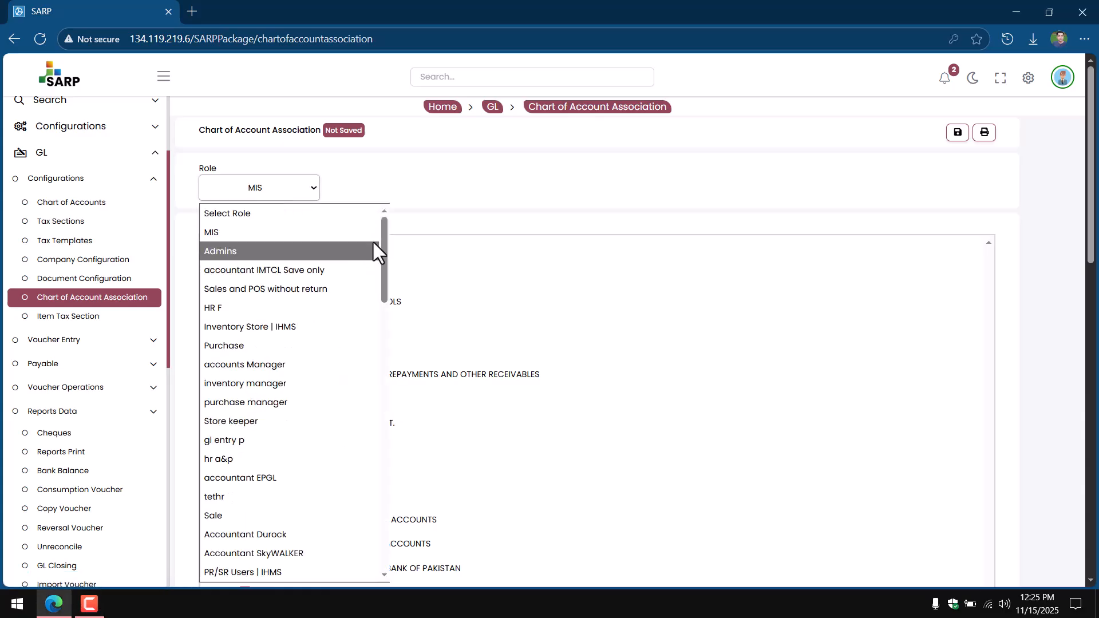
left_click_drag(384, 242, 377, 218)
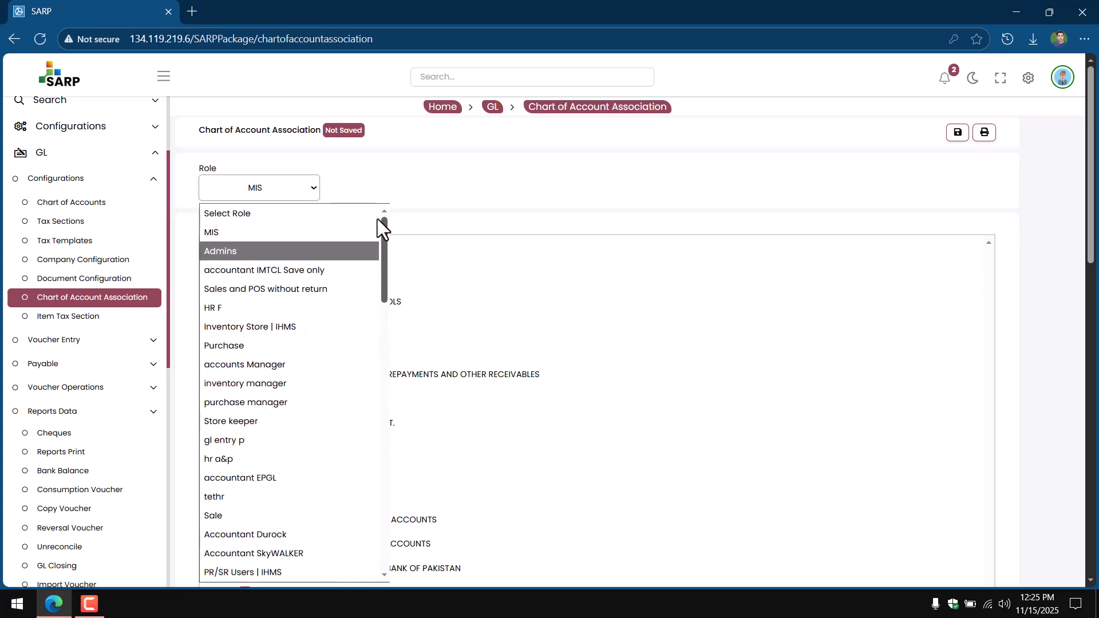
left_click(448, 190)
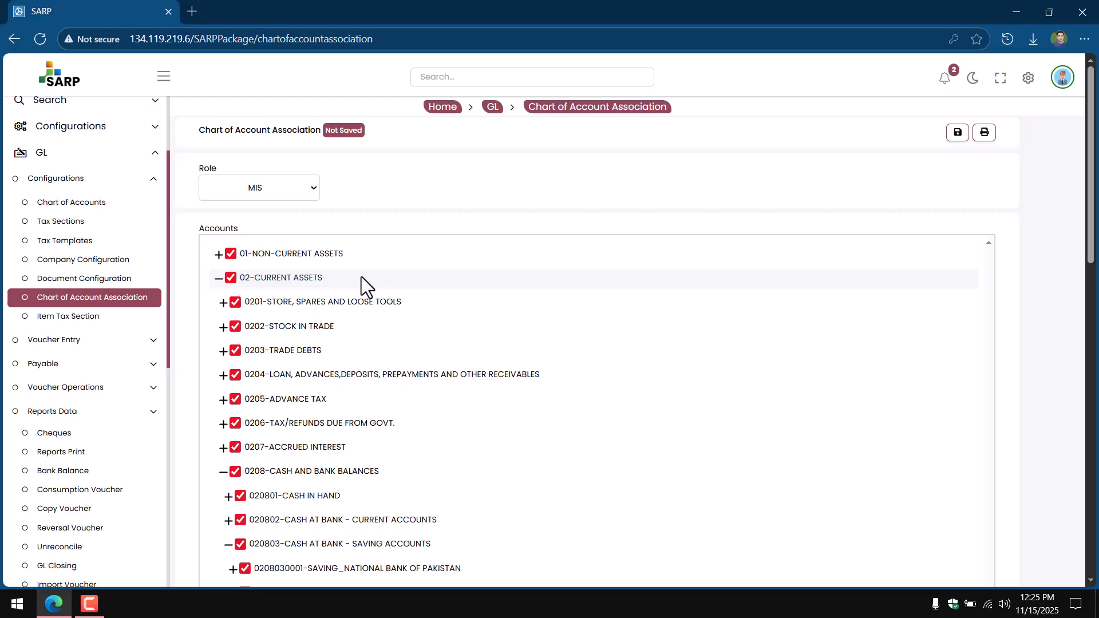
Step: Clear and reselect 020802 current accounts and 020803 saving accounts for the MIS role, and collapse 0208-CASH AND BANK BALANCES
scroll(332, 469, "down", 3)
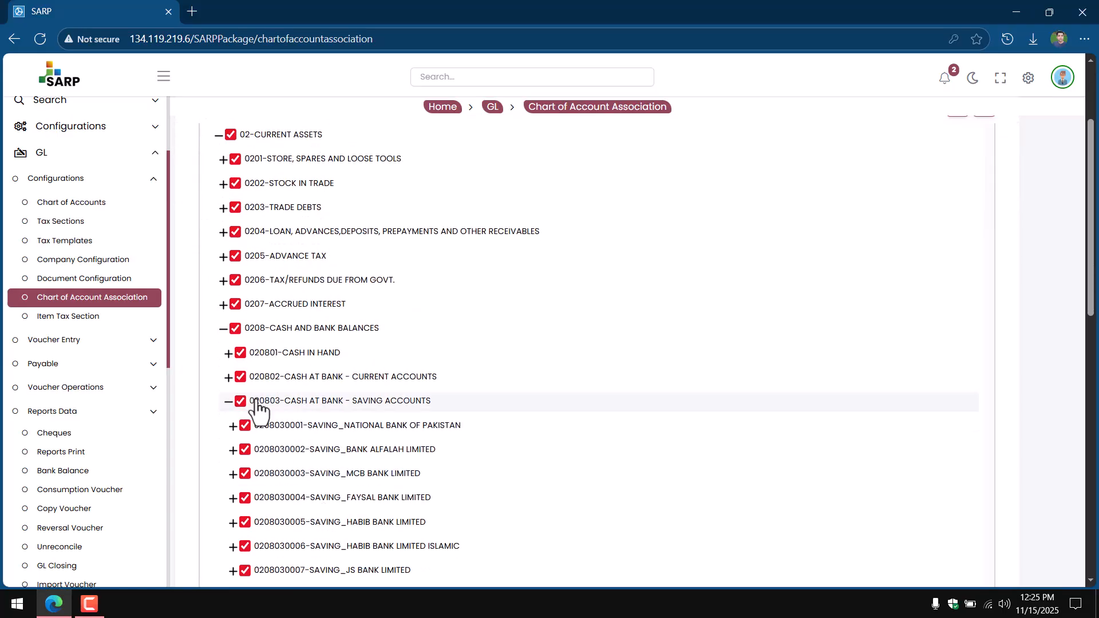
left_click(241, 400)
left_click(238, 378)
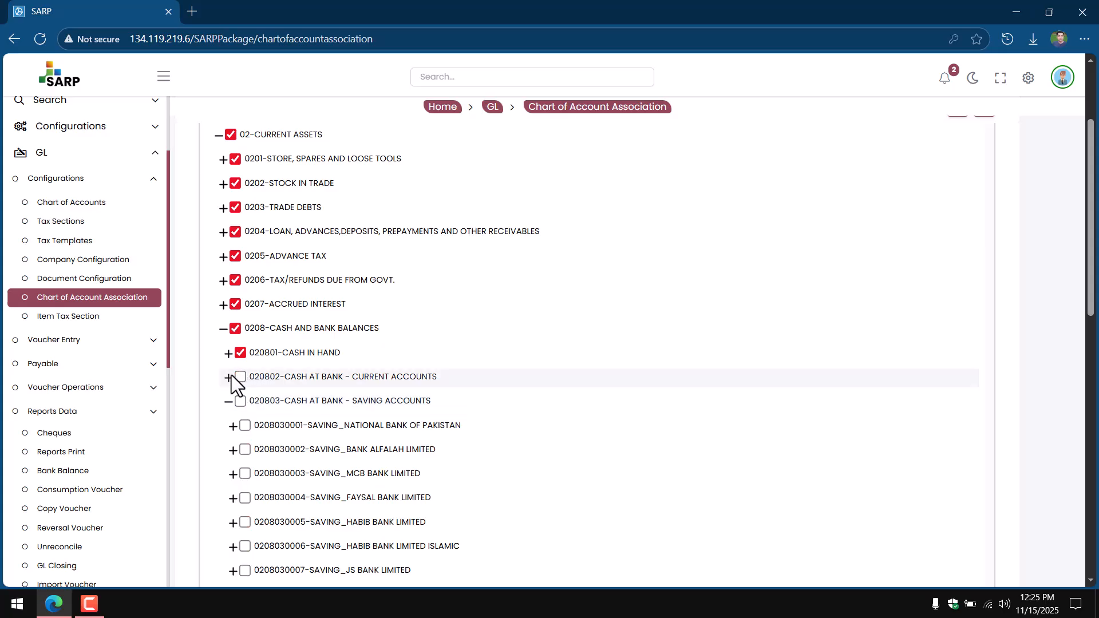
left_click(241, 377)
left_click(241, 400)
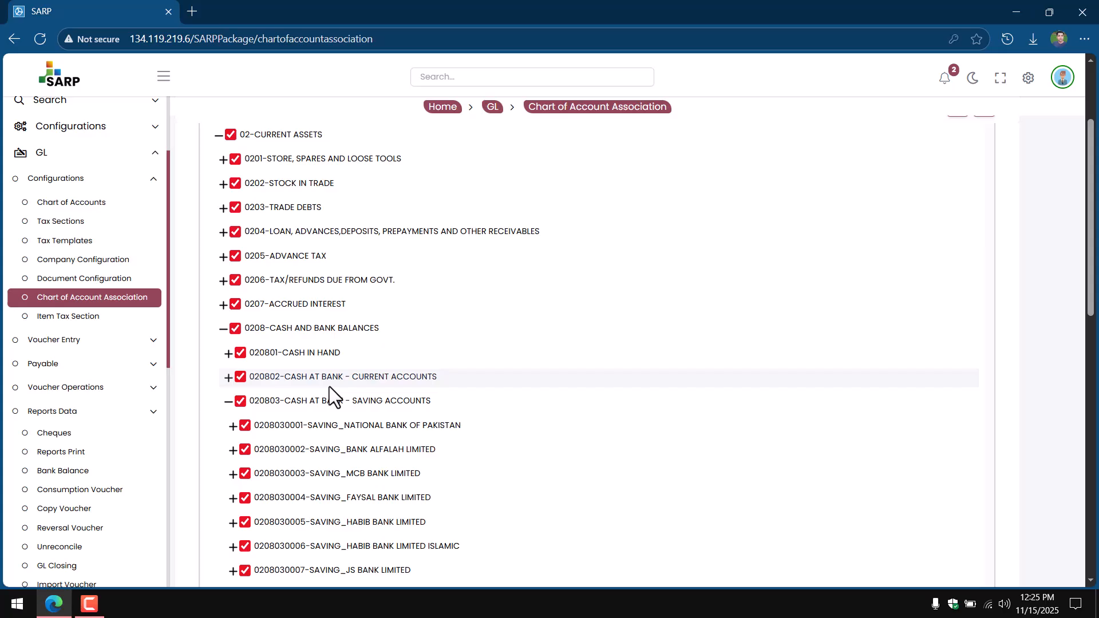
left_click(222, 329)
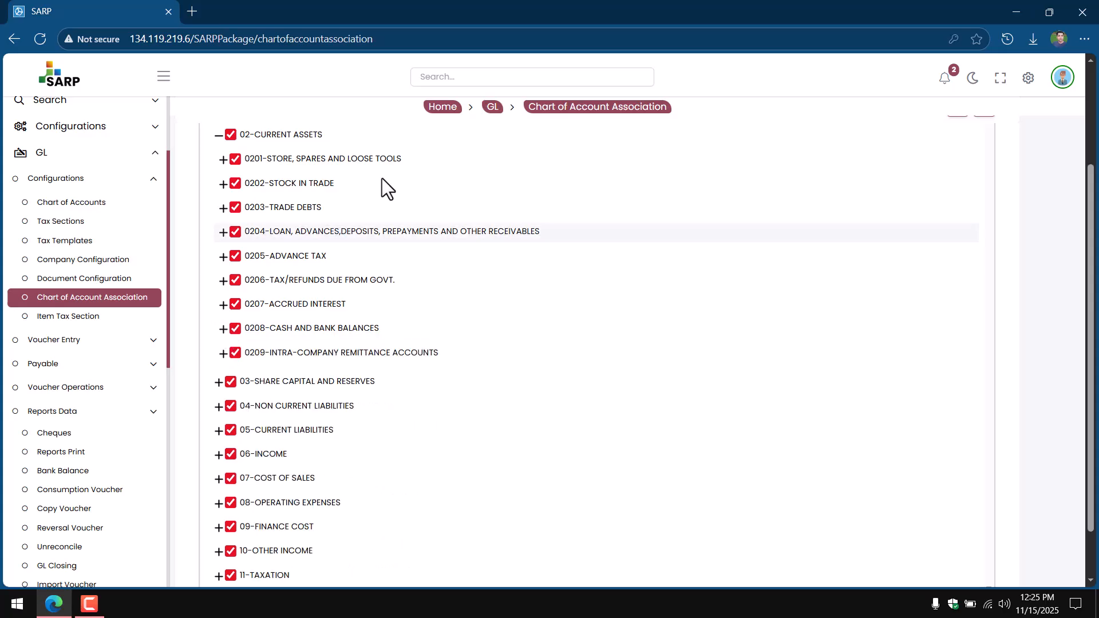
Step: Look through the list of roles again, keeping MIS as the selected role
scroll(343, 212, "up", 3)
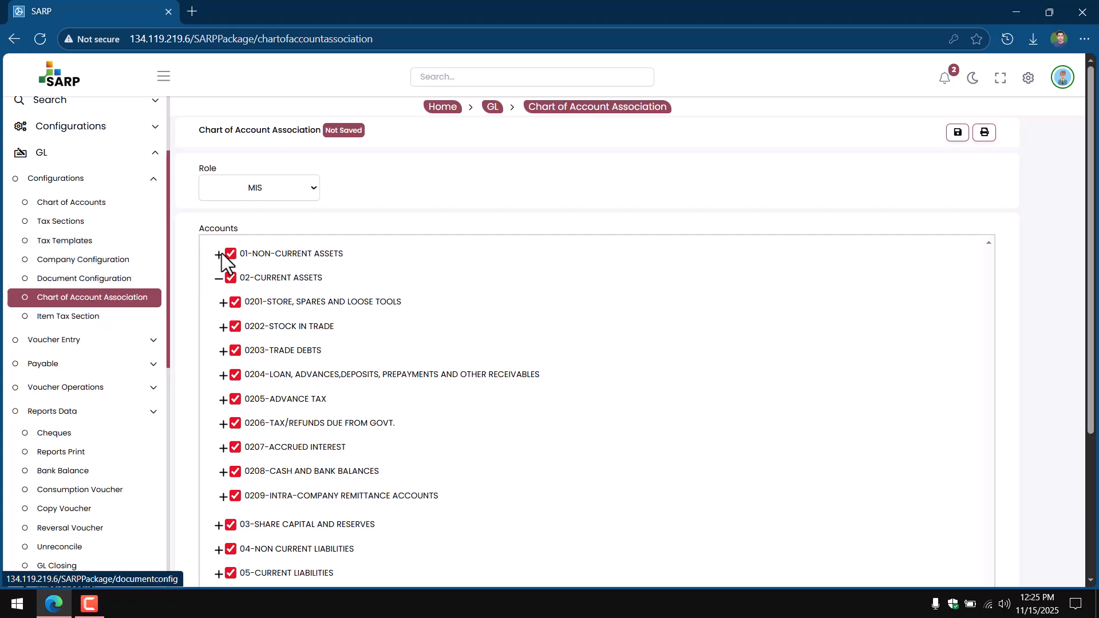
left_click(283, 188)
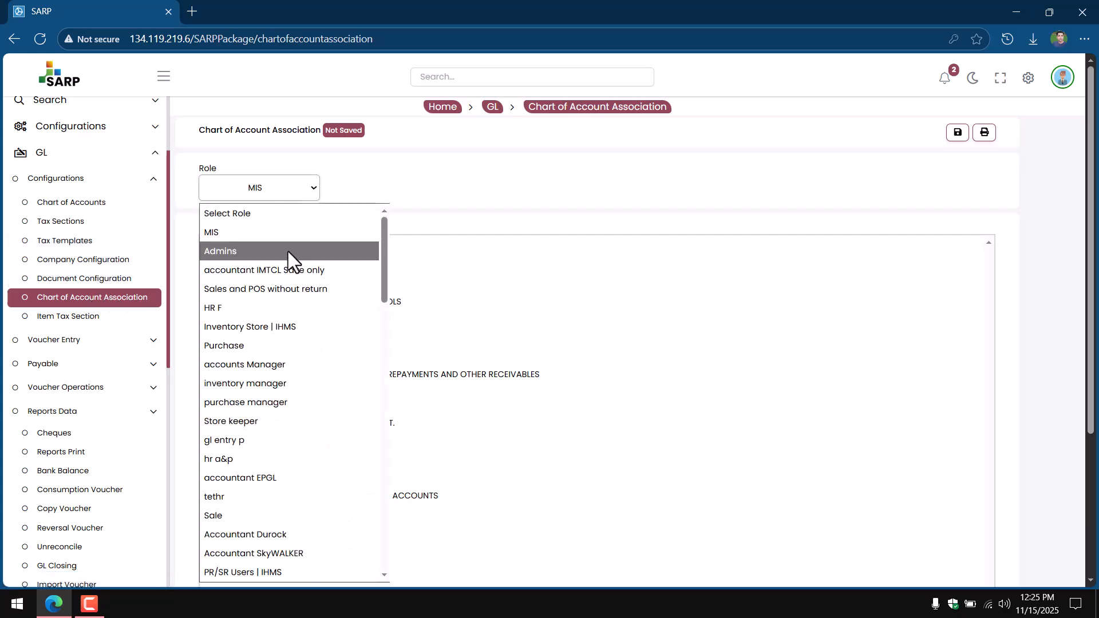
scroll(384, 269, "down", 4)
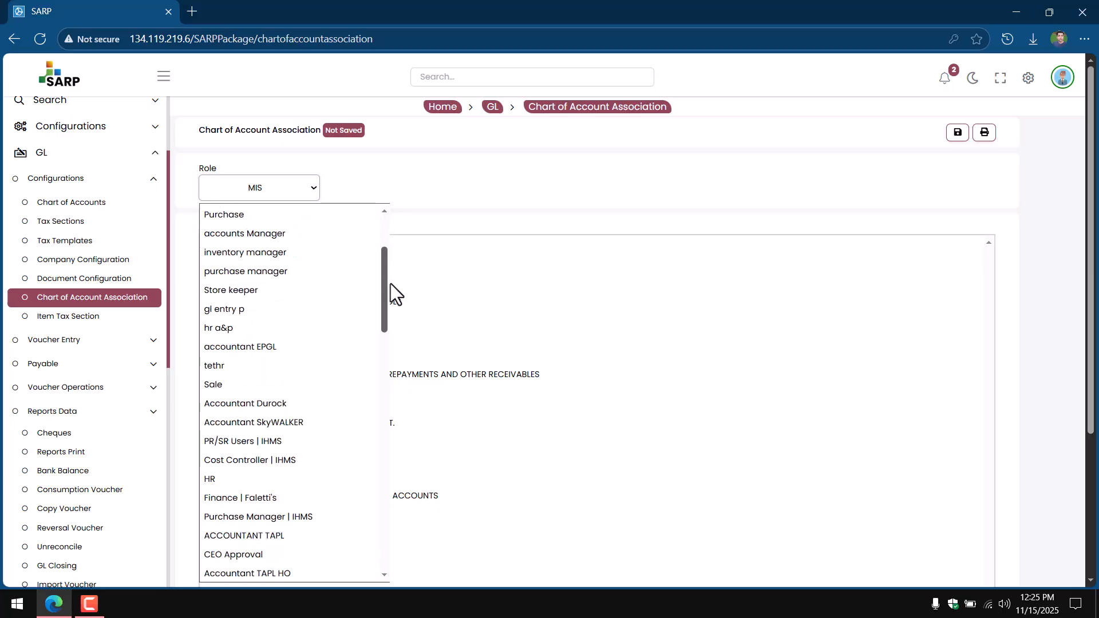
scroll(391, 280, "up", 4)
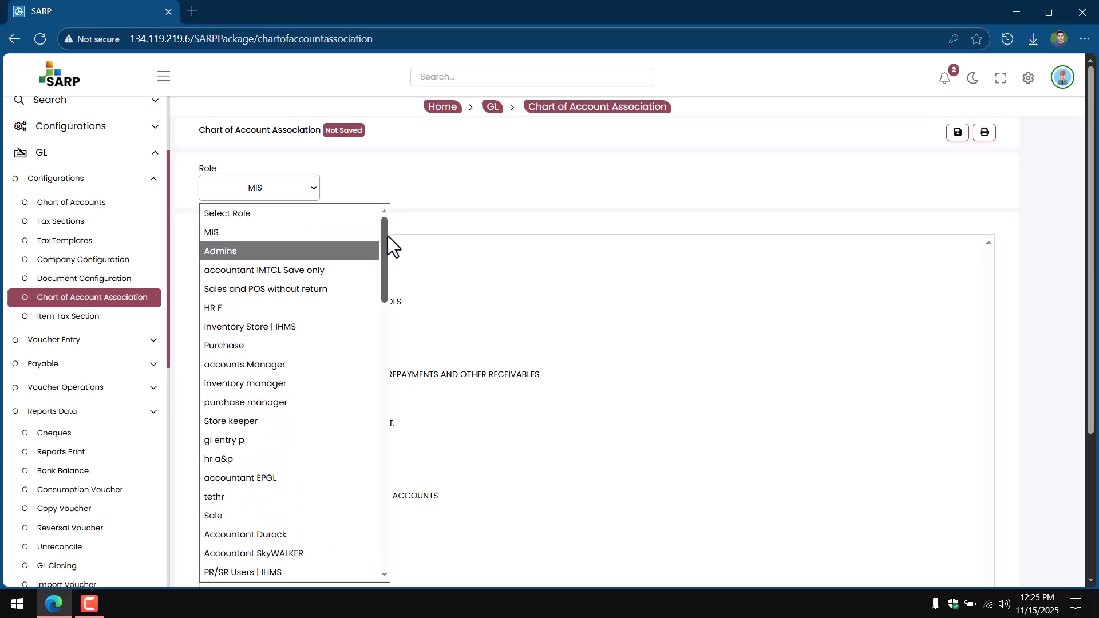
left_click(414, 195)
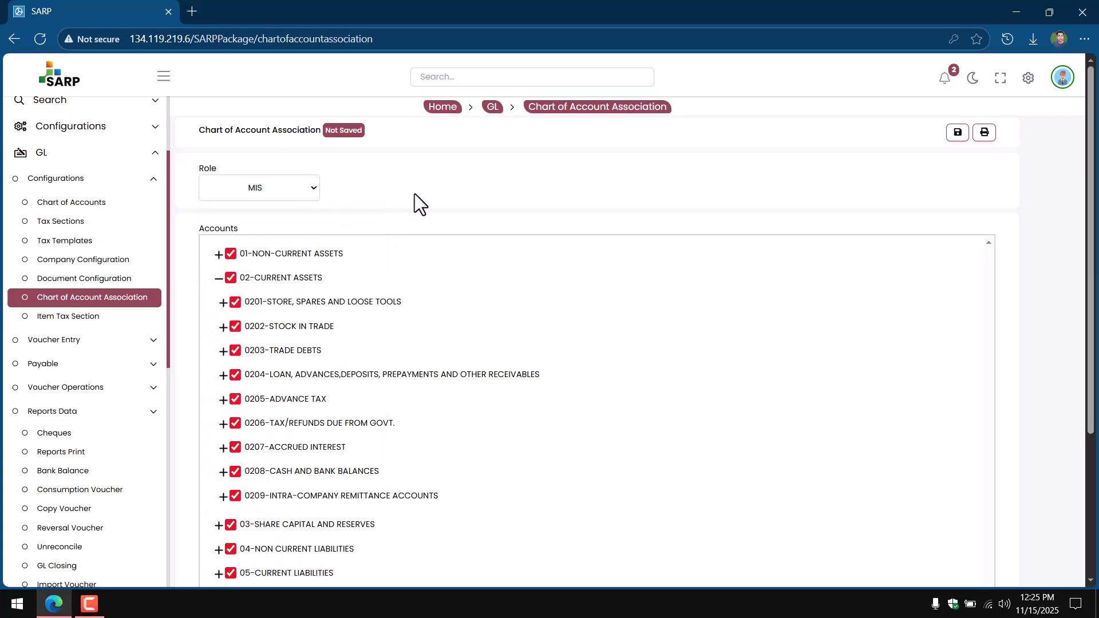
Step: Remove 01-NON-CURRENT ASSETS from the MIS role, and clear and restore 02-CURRENT ASSETS
left_click(231, 253)
left_click(232, 279)
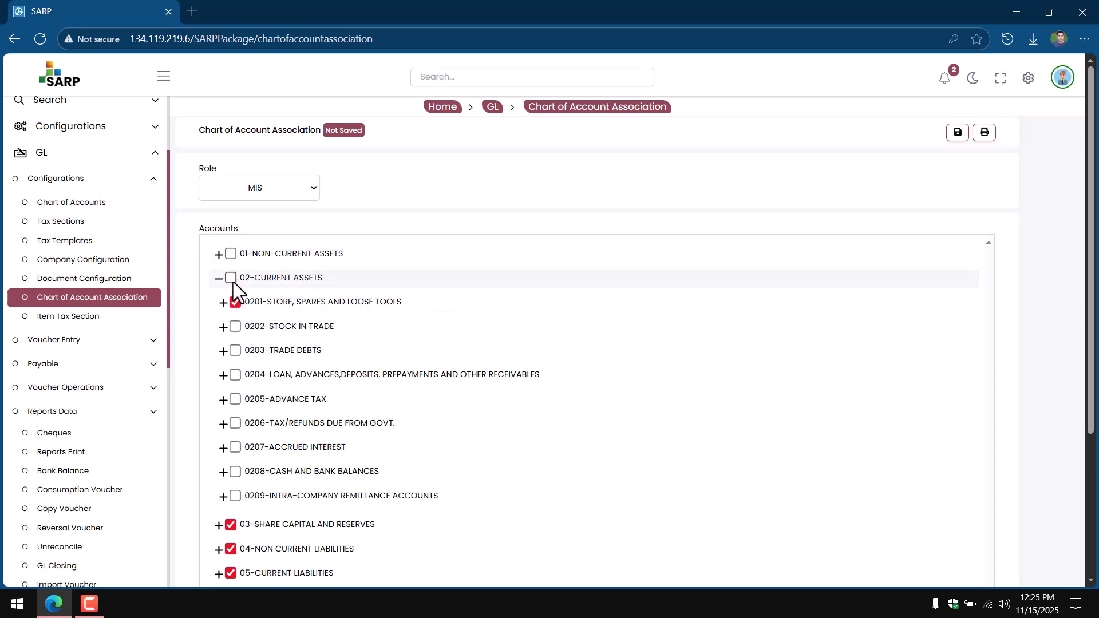
left_click(231, 280)
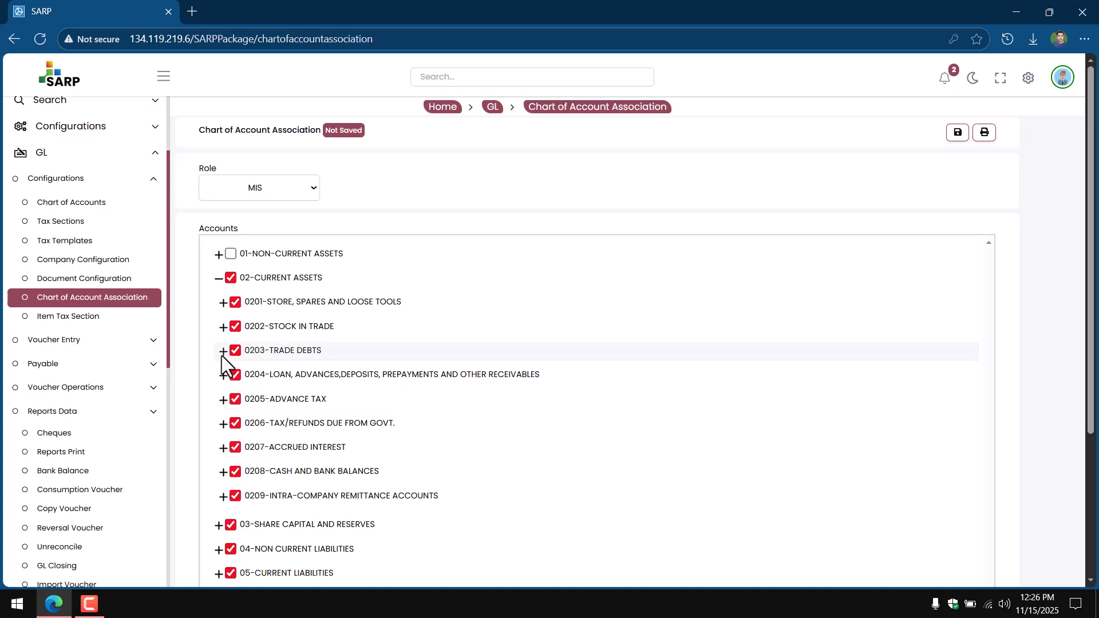
Step: Expand 0208-CASH AND BANK BALANCES and clear 020802 current accounts and 020803 saving accounts with all its banks
left_click(224, 472)
scroll(271, 454, "down", 1)
left_click(240, 448)
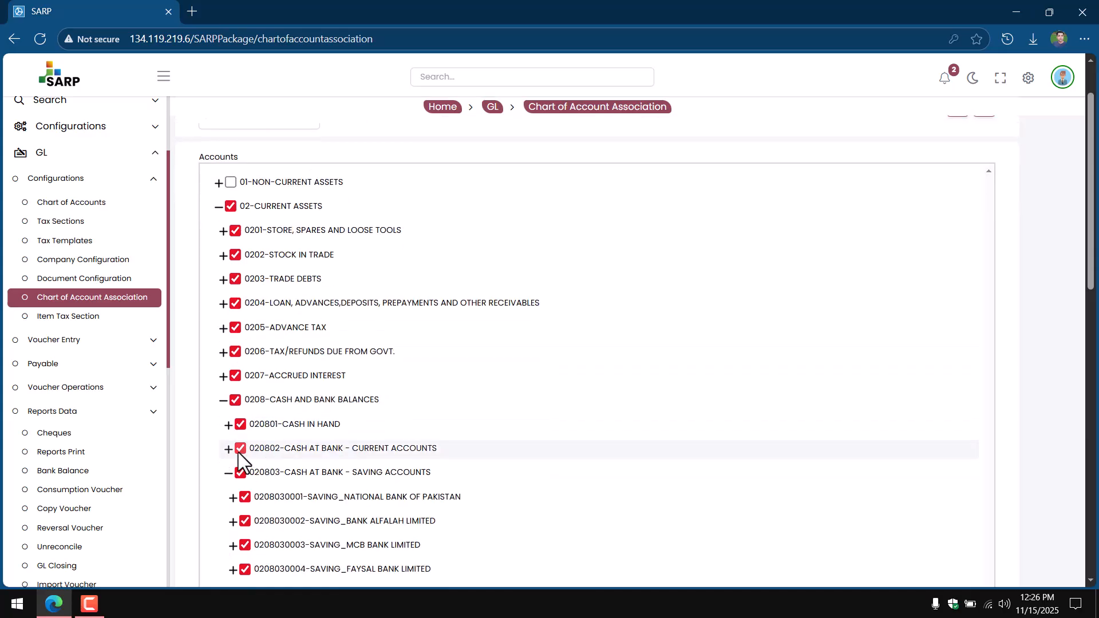
left_click(241, 472)
left_click(245, 496)
left_click(248, 497)
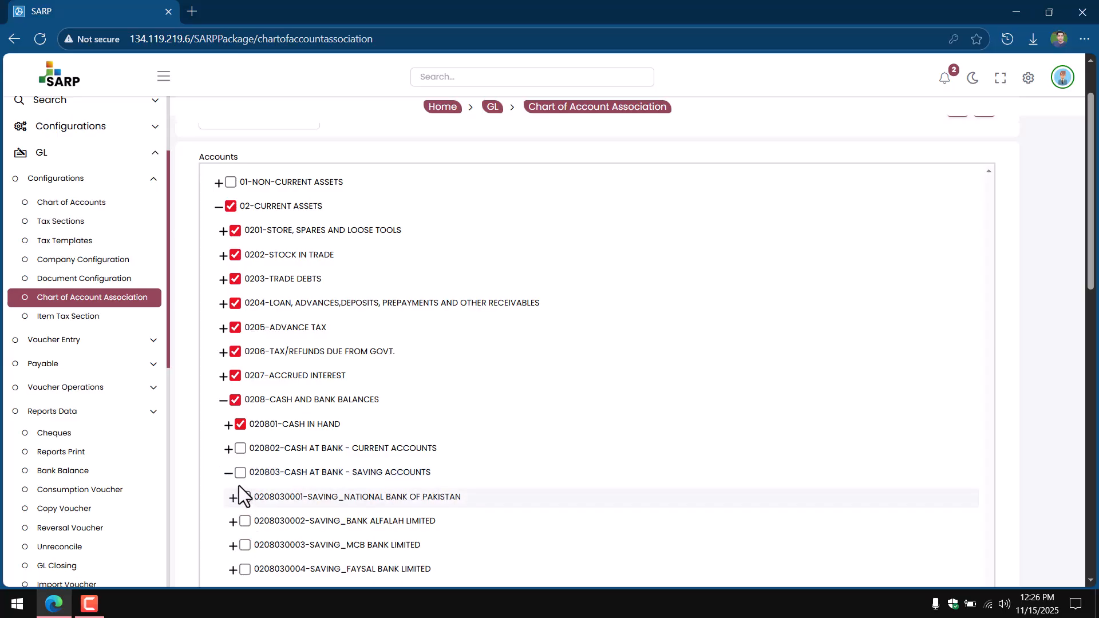
Step: Expand 020801-CASH IN HAND and clear the Site, Karachi Office, Hangar Office, Imprest and Front Office accounts, keeping Head Office
left_click(229, 425)
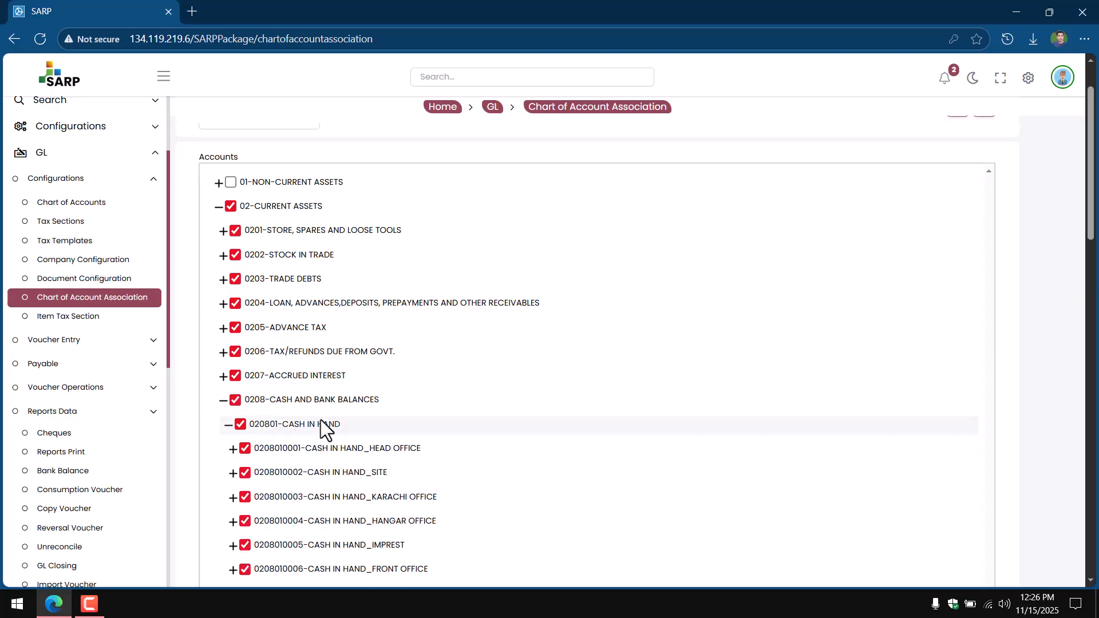
left_click(245, 570)
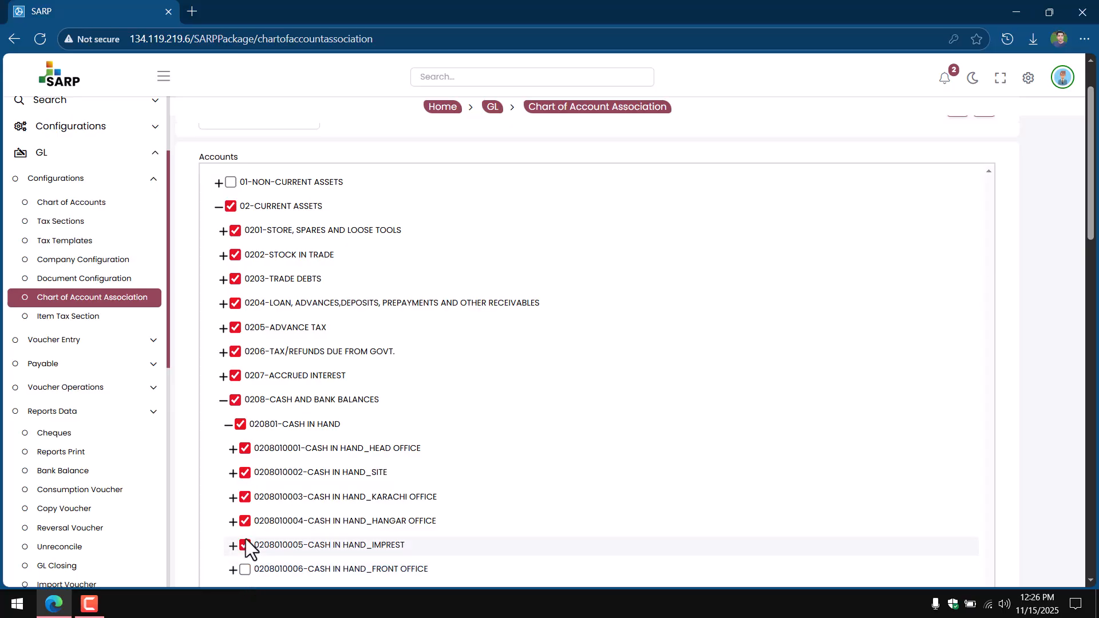
left_click(245, 521)
left_click(244, 545)
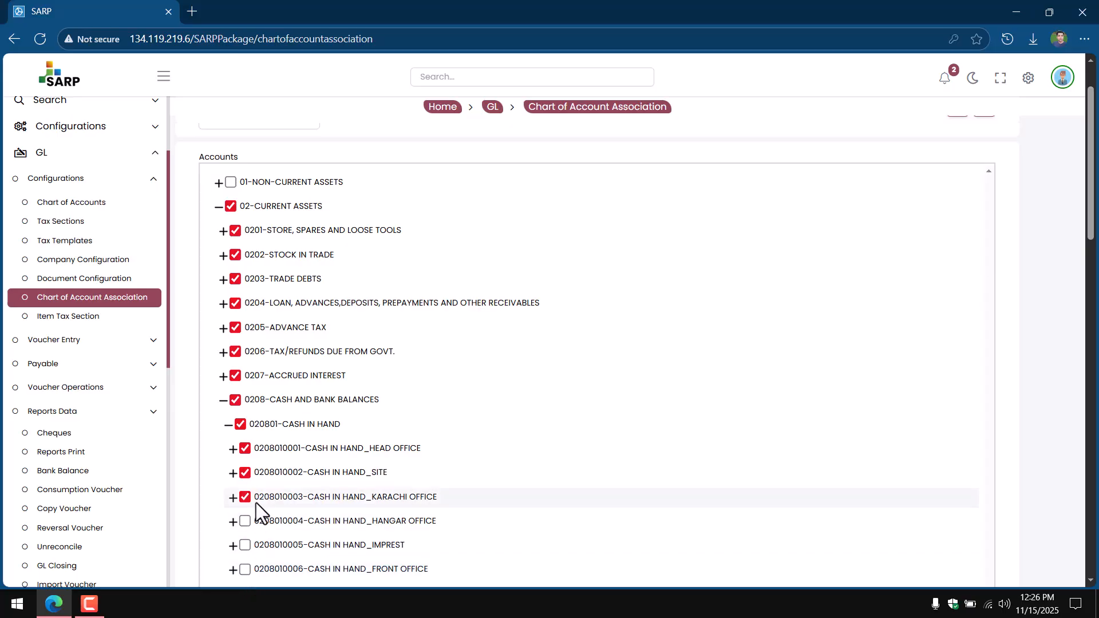
left_click(245, 473)
Step: Expand 06-INCOME with 0601-REVENUE, and 08-OPERATING EXPENSES, to examine their sub-accounts in the association tree
scroll(423, 387, "down", 3)
scroll(423, 388, "down", 10)
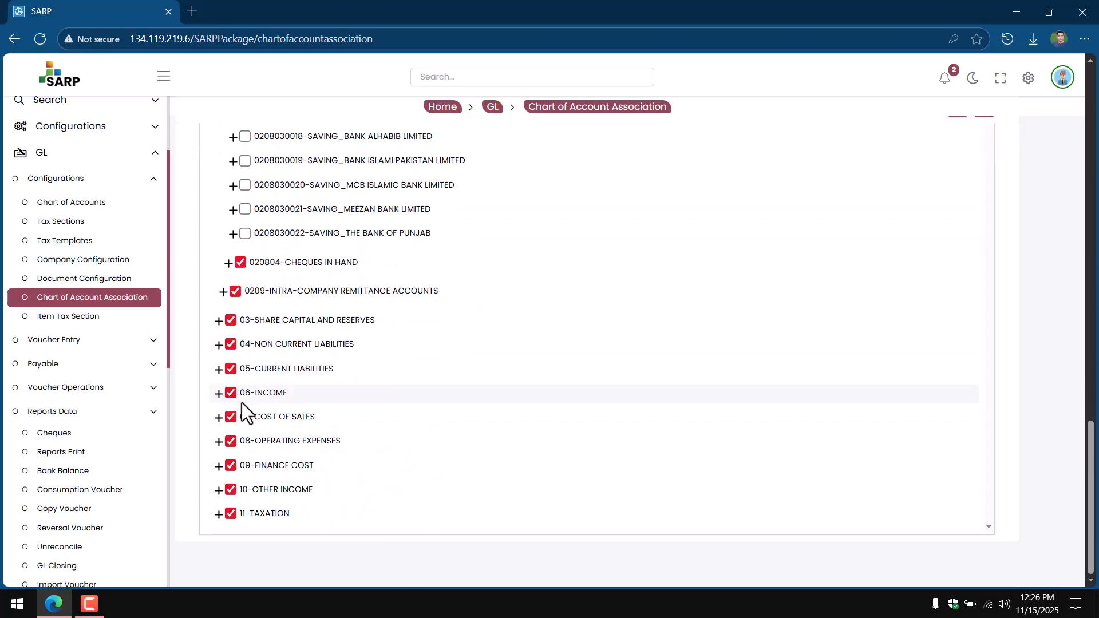
left_click(218, 393)
scroll(279, 437, "down", 1)
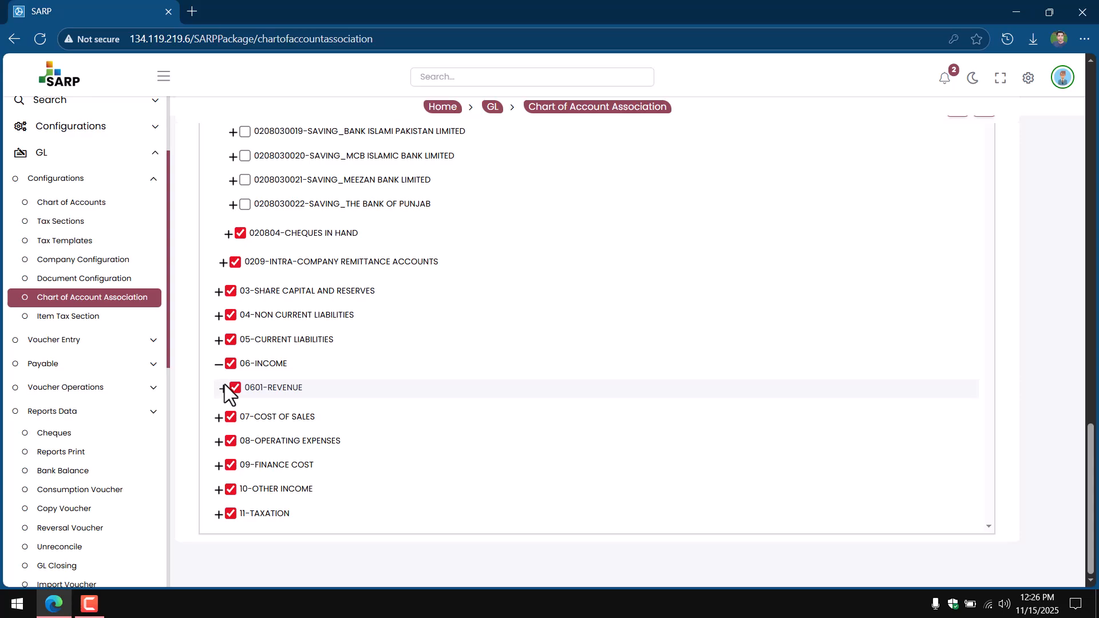
left_click(223, 387)
scroll(248, 383, "down", 4)
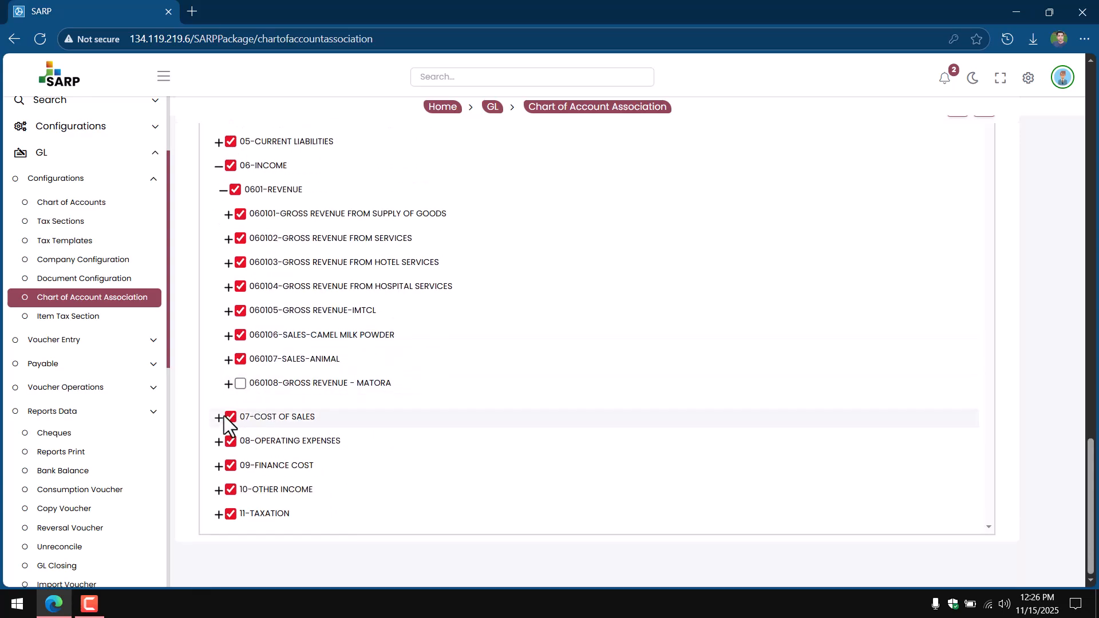
left_click(218, 441)
scroll(307, 383, "down", 2)
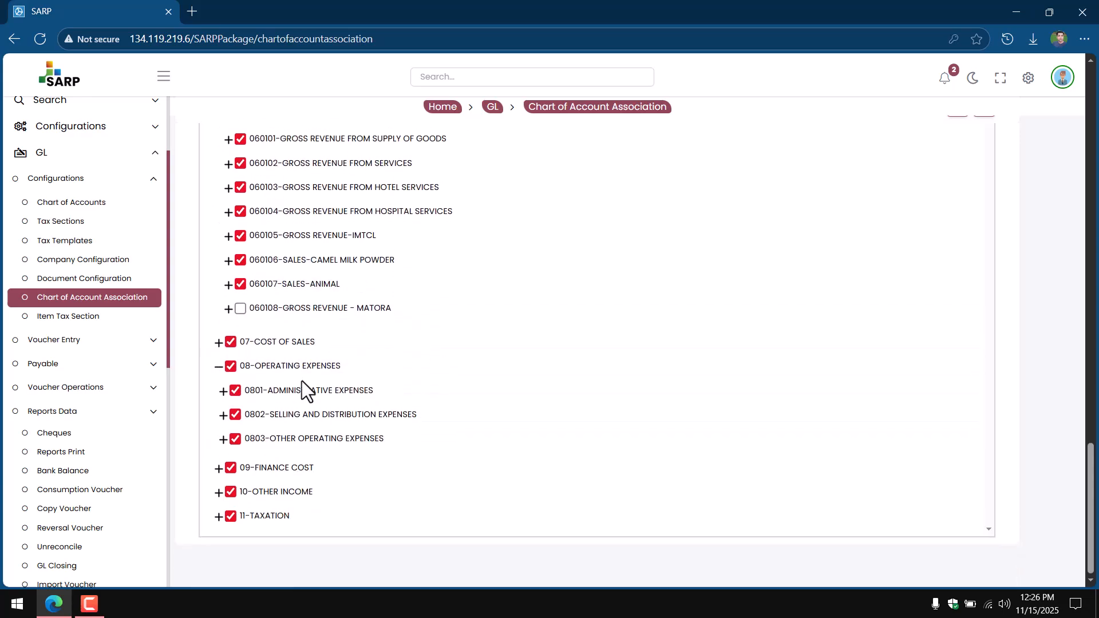
Step: Return to the start of the association form and check the role choices against the MIS account selection
scroll(297, 354, "up", 7)
scroll(306, 328, "up", 10)
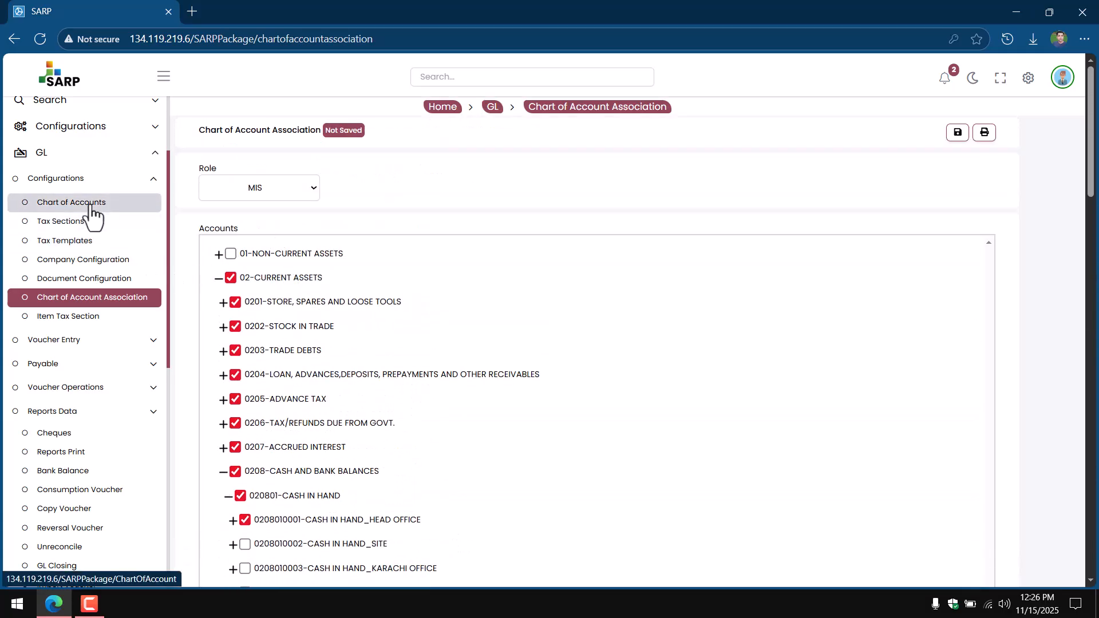
left_click(275, 185)
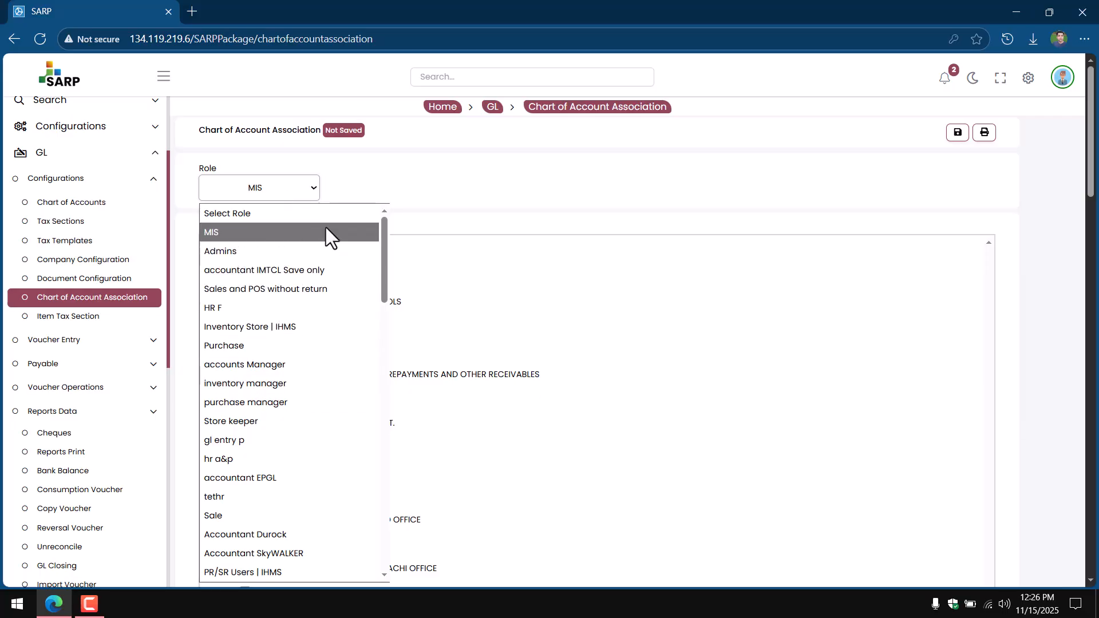
left_click(330, 187)
left_click(304, 191)
left_click(304, 191)
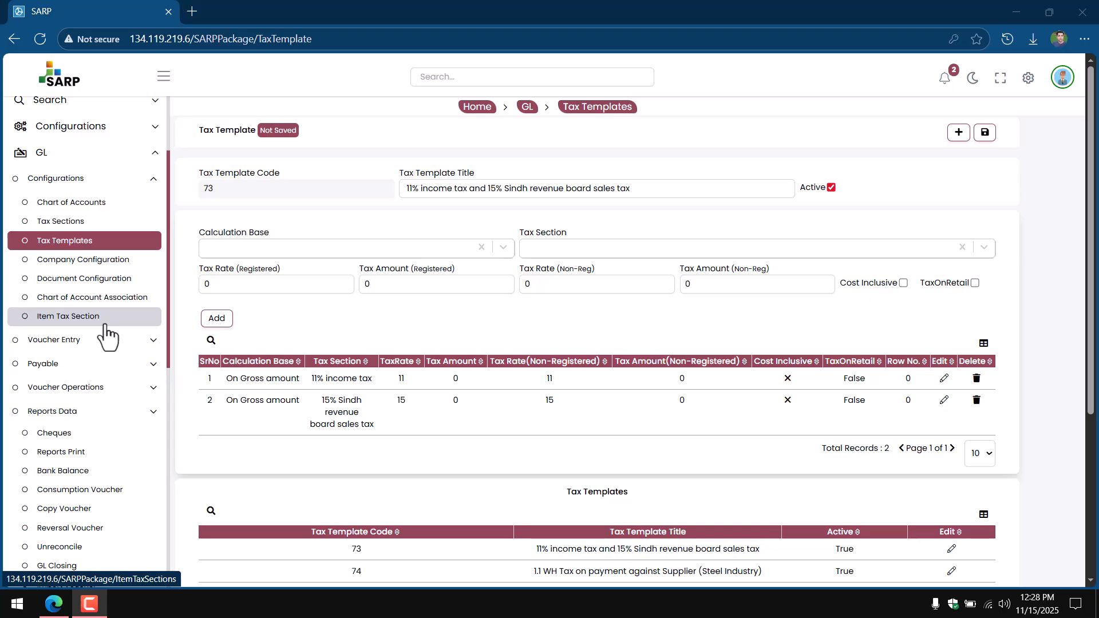
Step: Open the Tax Sections list, show the largest number of records per page and look through the defined taxes
left_click(86, 222)
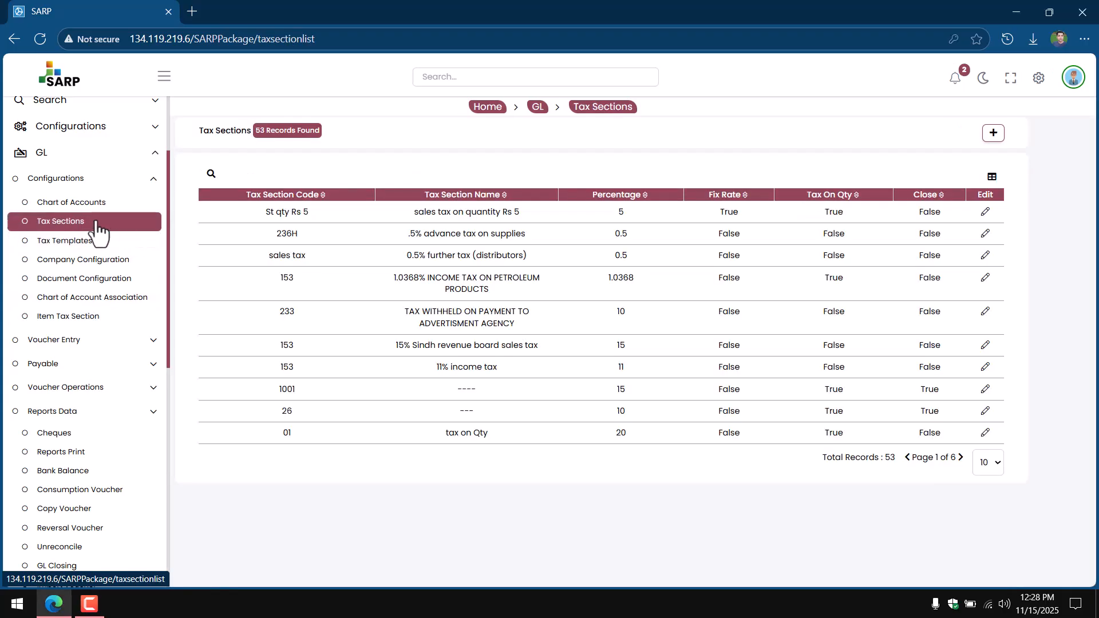
left_click(993, 462)
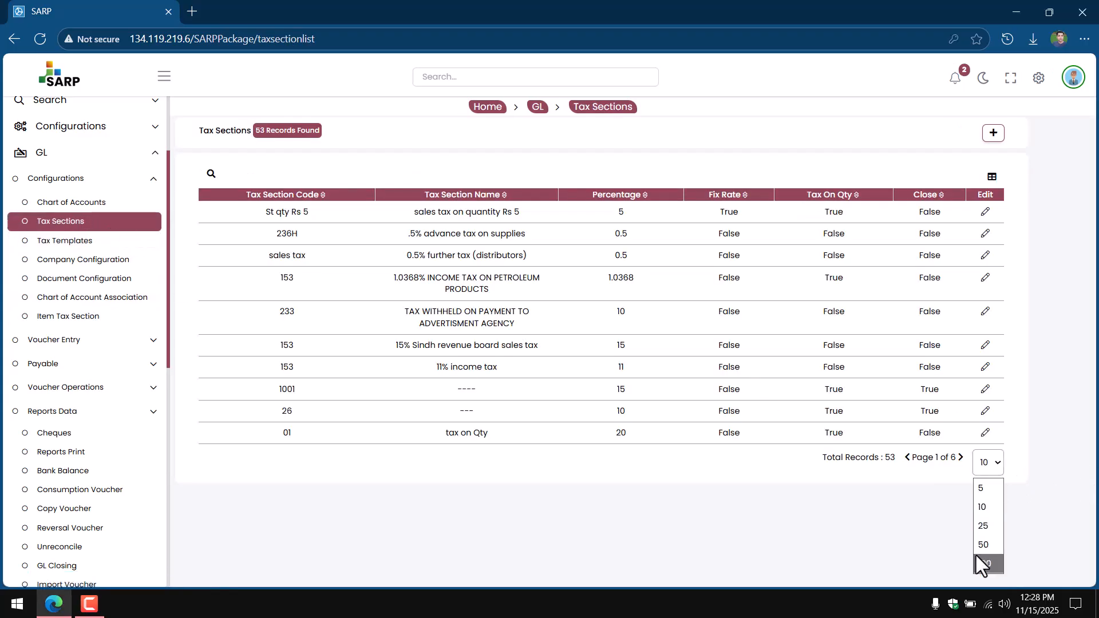
left_click(976, 556)
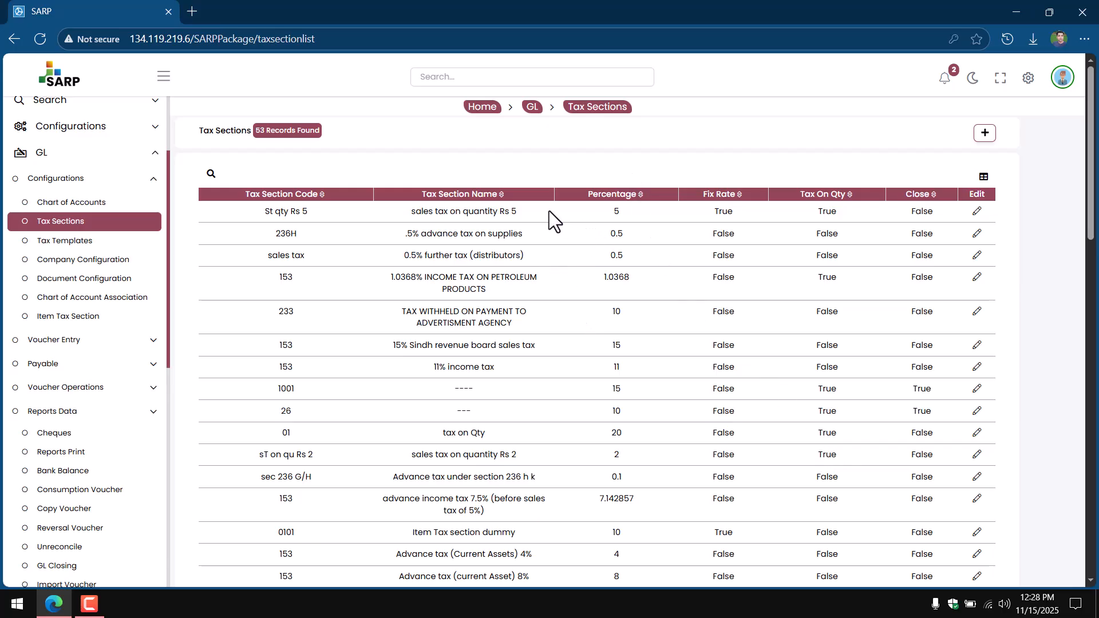
scroll(532, 229, "down", 15)
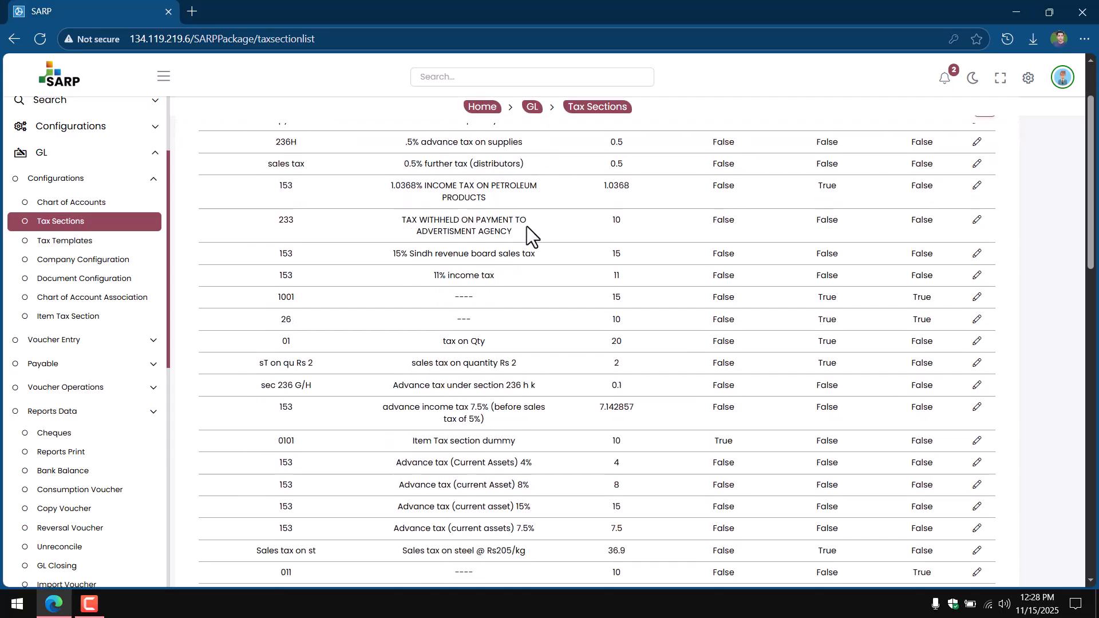
scroll(526, 226, "down", 3)
scroll(526, 227, "up", 15)
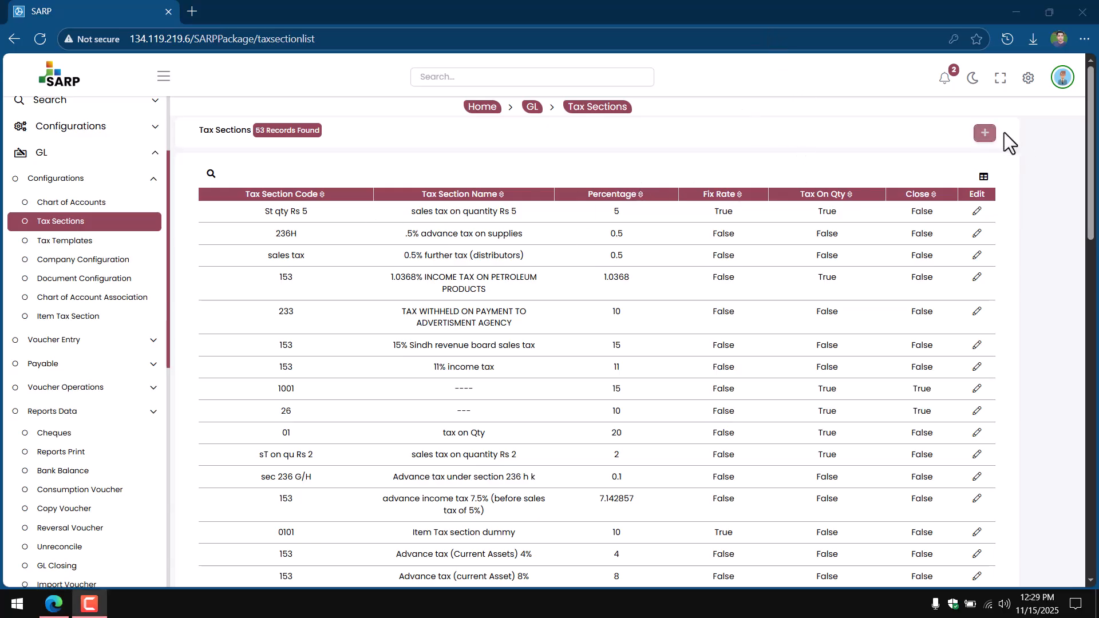
Step: Open a blank tax section form and go through its code, name, rate, Tax Category and Gl Control Code choices
left_click(985, 136)
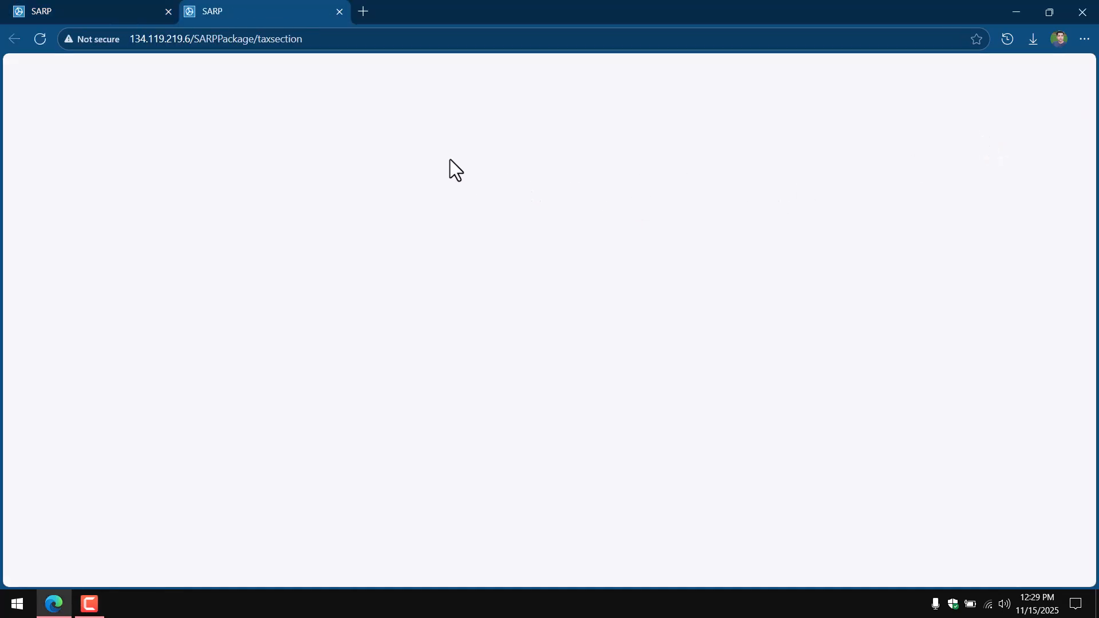
left_click(174, 228)
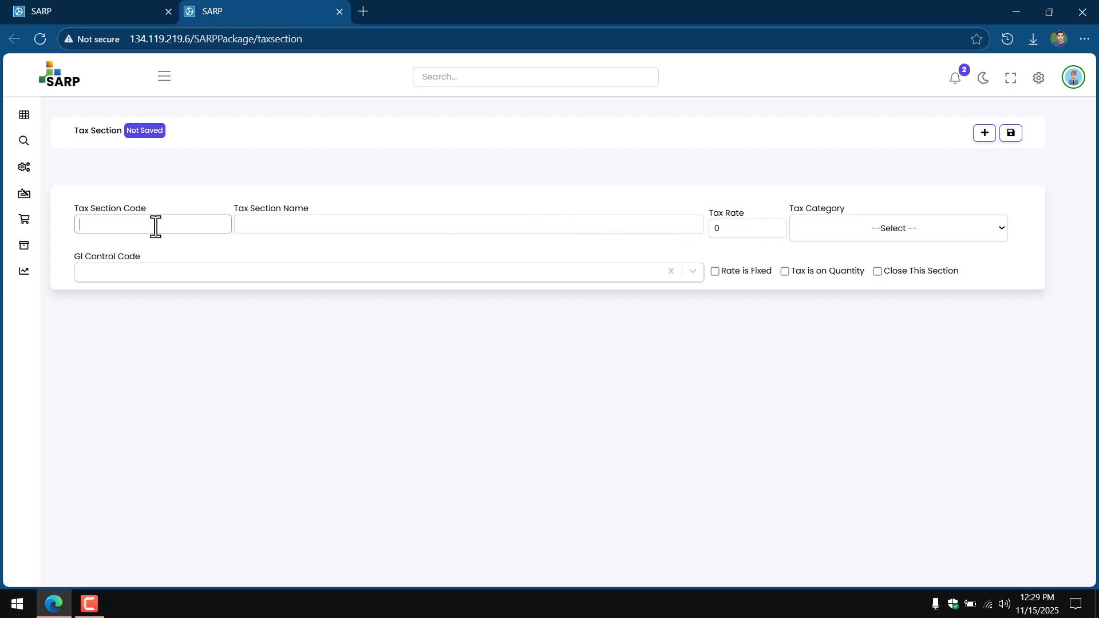
left_click(296, 234)
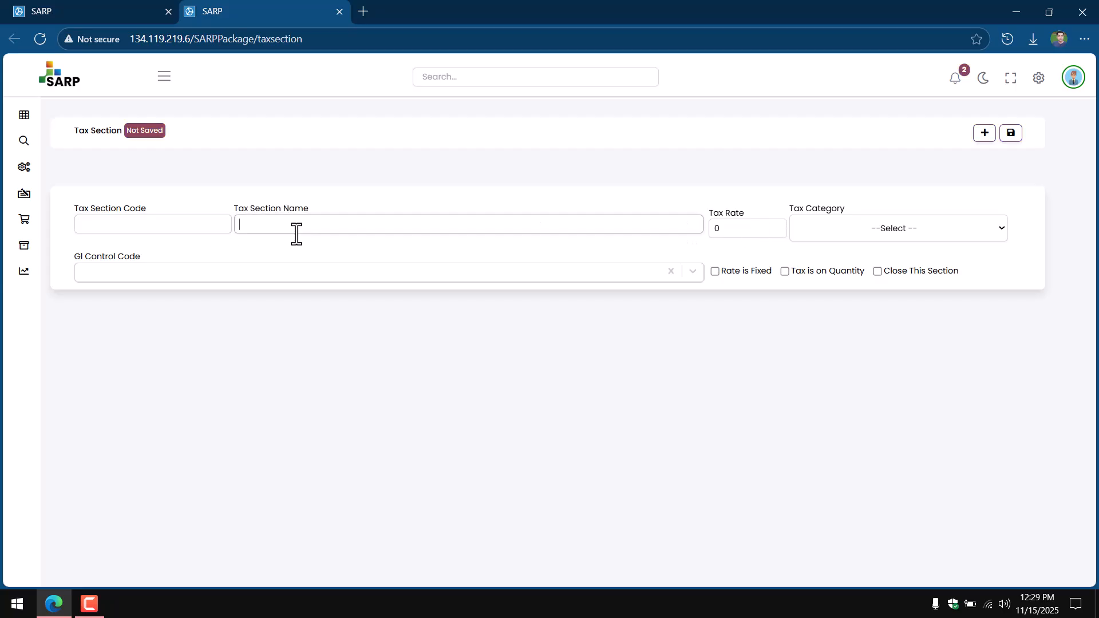
left_click(742, 229)
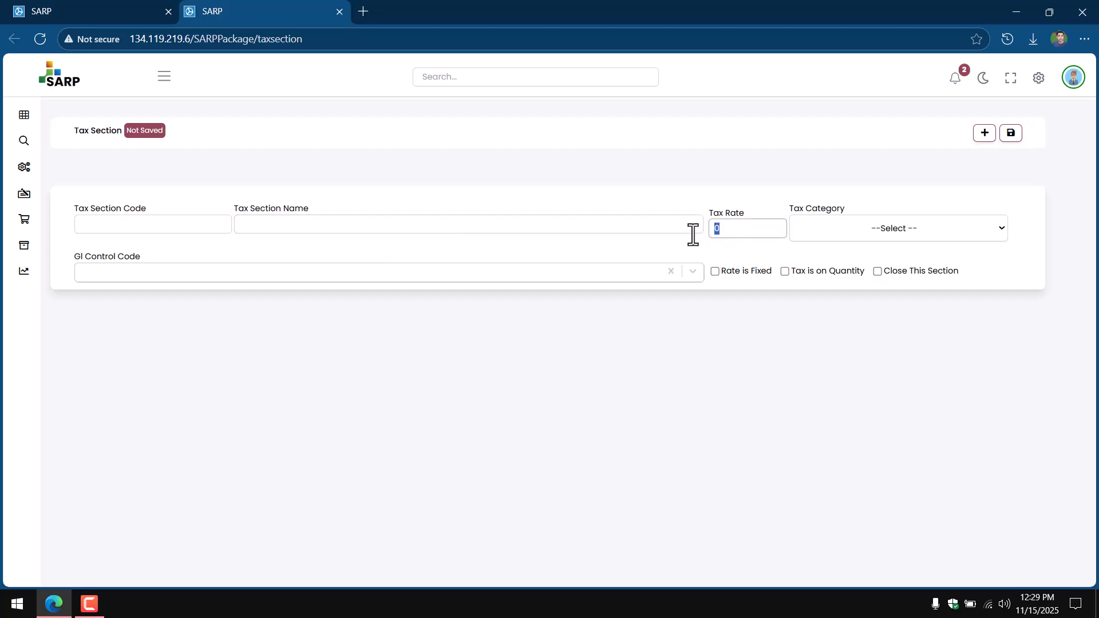
left_click(890, 220)
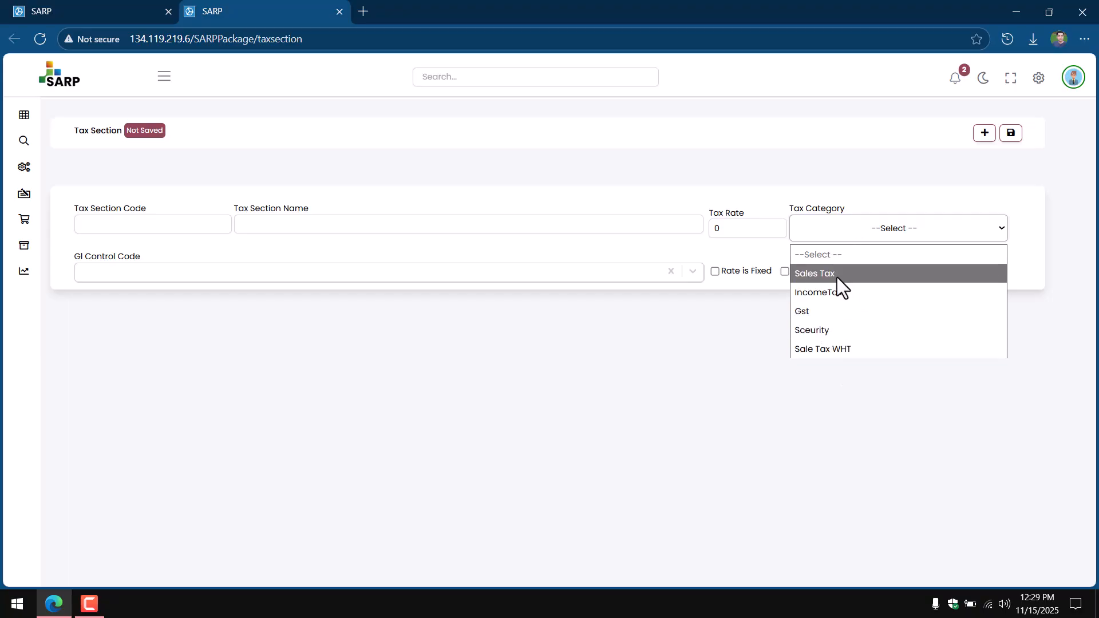
left_click(352, 273)
left_click(353, 273)
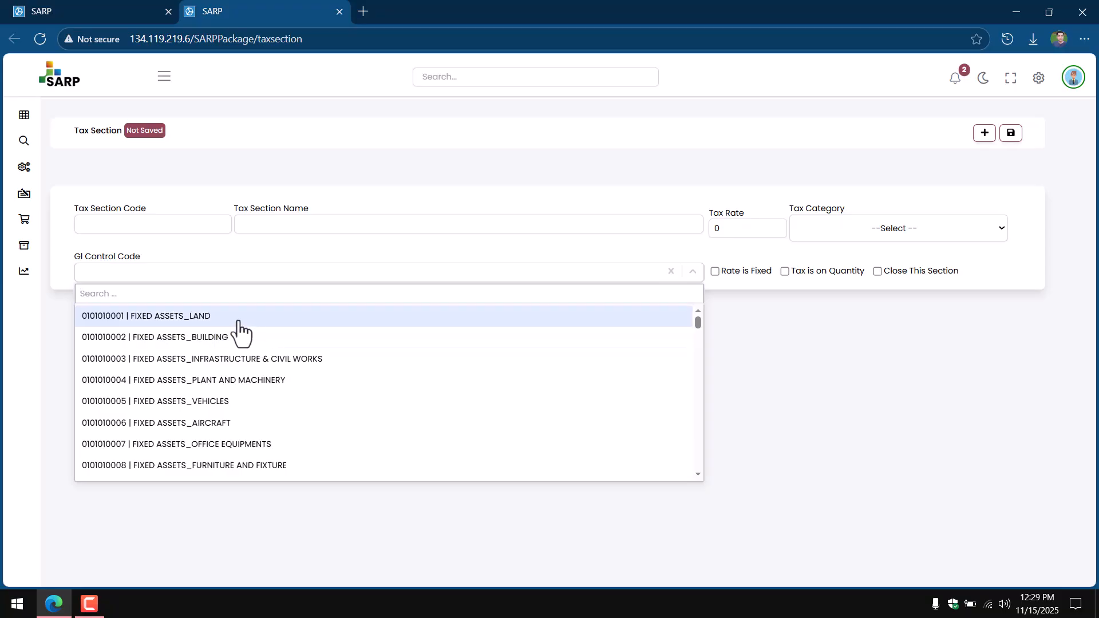
scroll(319, 348, "down", 5)
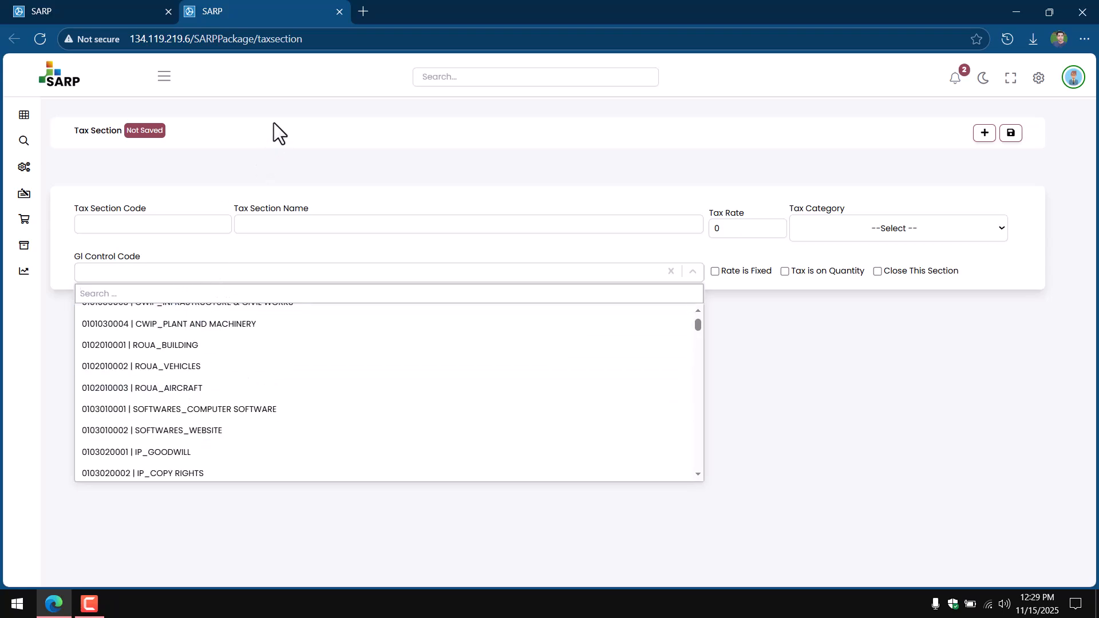
Step: Return to the Tax Sections list, open "sales tax on quantity Rs 5" for editing and check its name and code
left_click(167, 22)
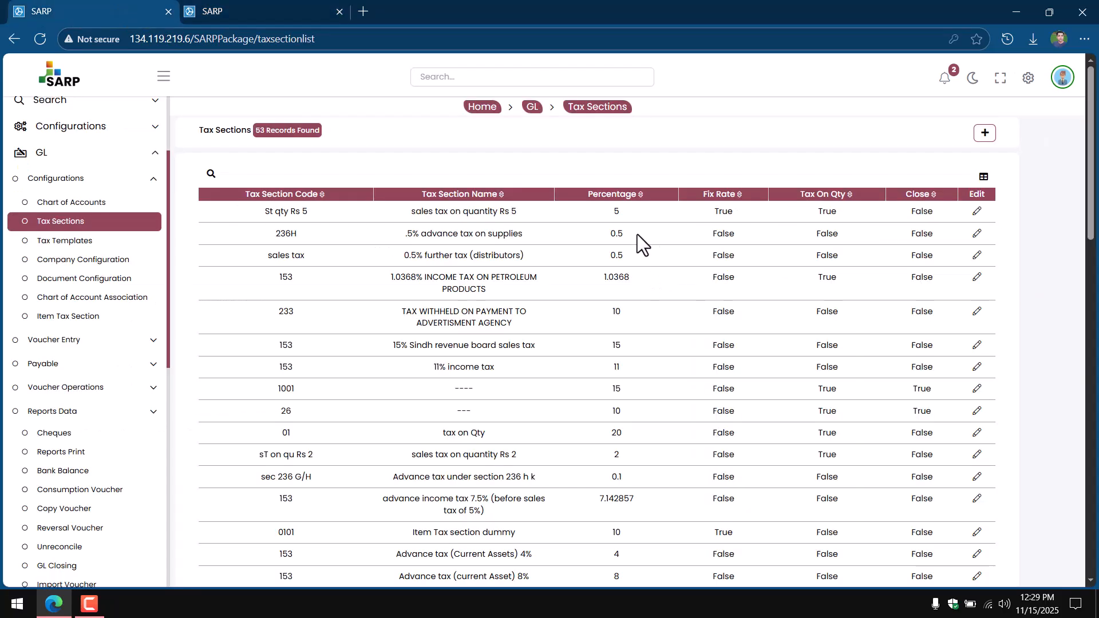
scroll(756, 279, "down", 5)
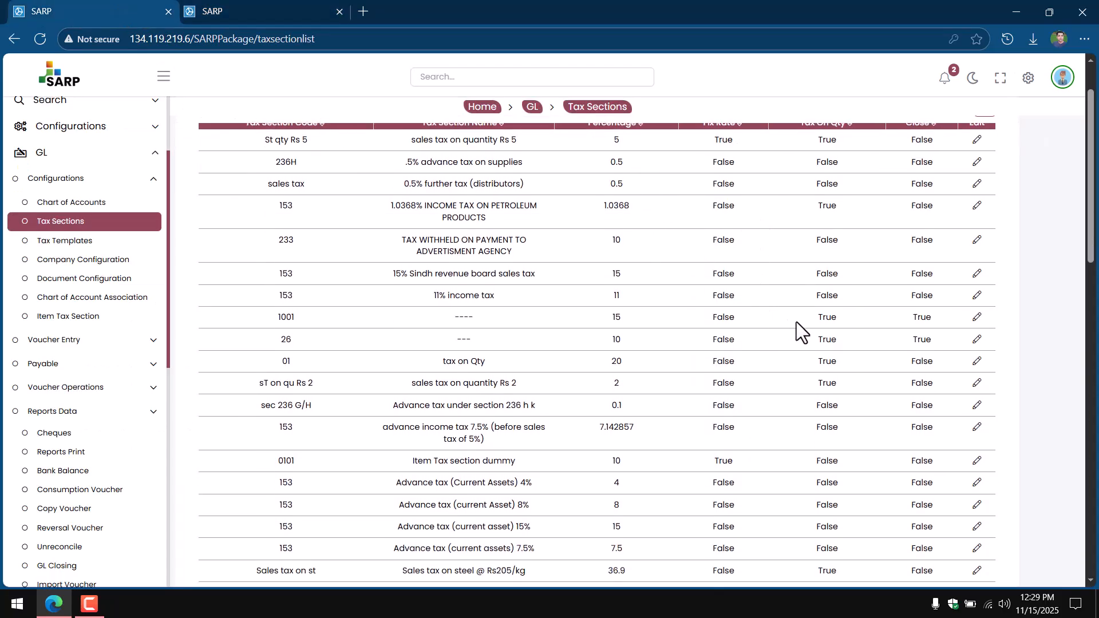
scroll(736, 372, "up", 5)
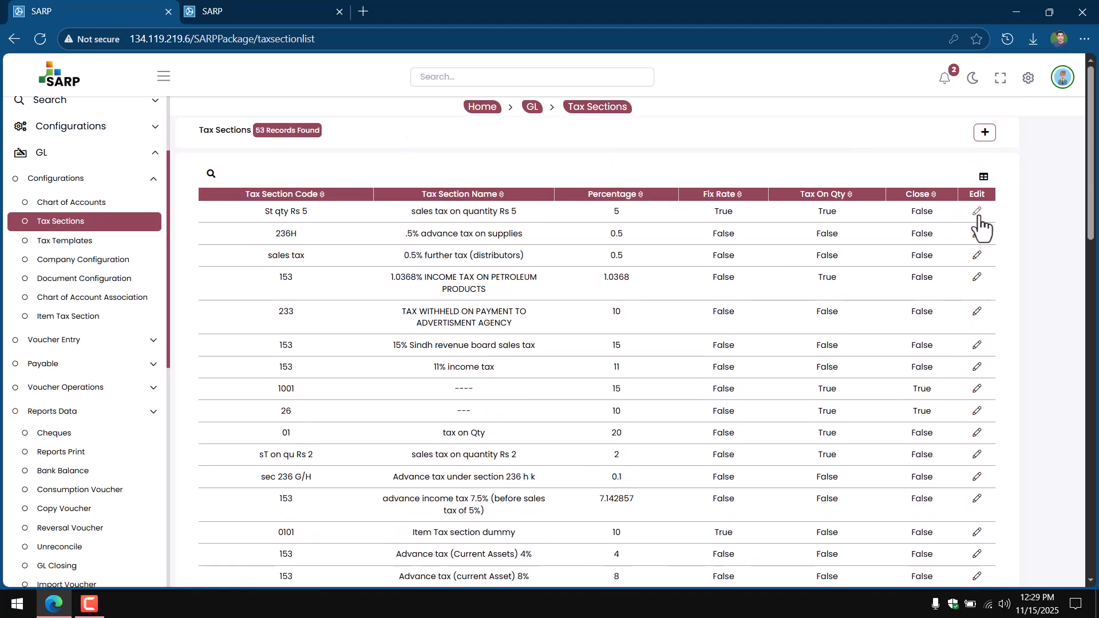
left_click(975, 212)
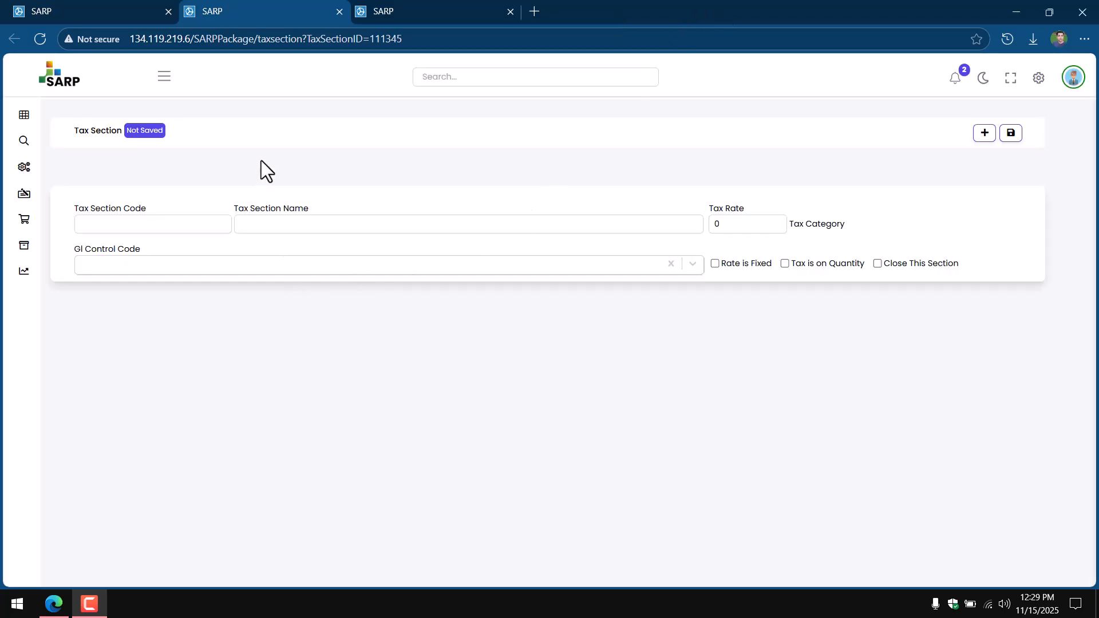
left_click(361, 224)
left_click_drag(346, 228, 235, 229)
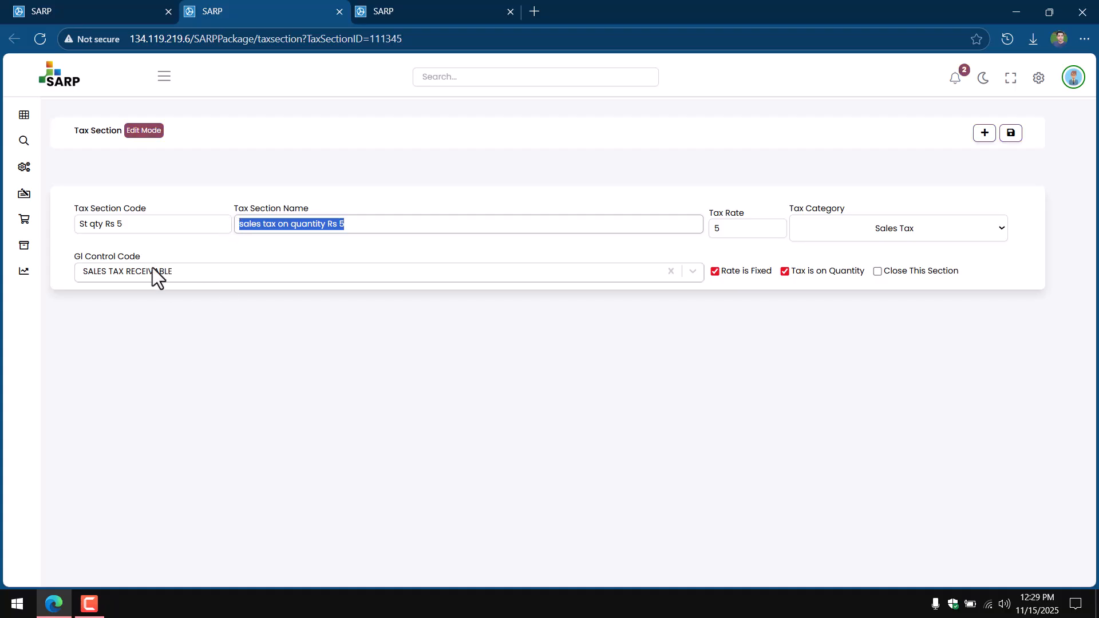
left_click_drag(139, 227, 56, 228)
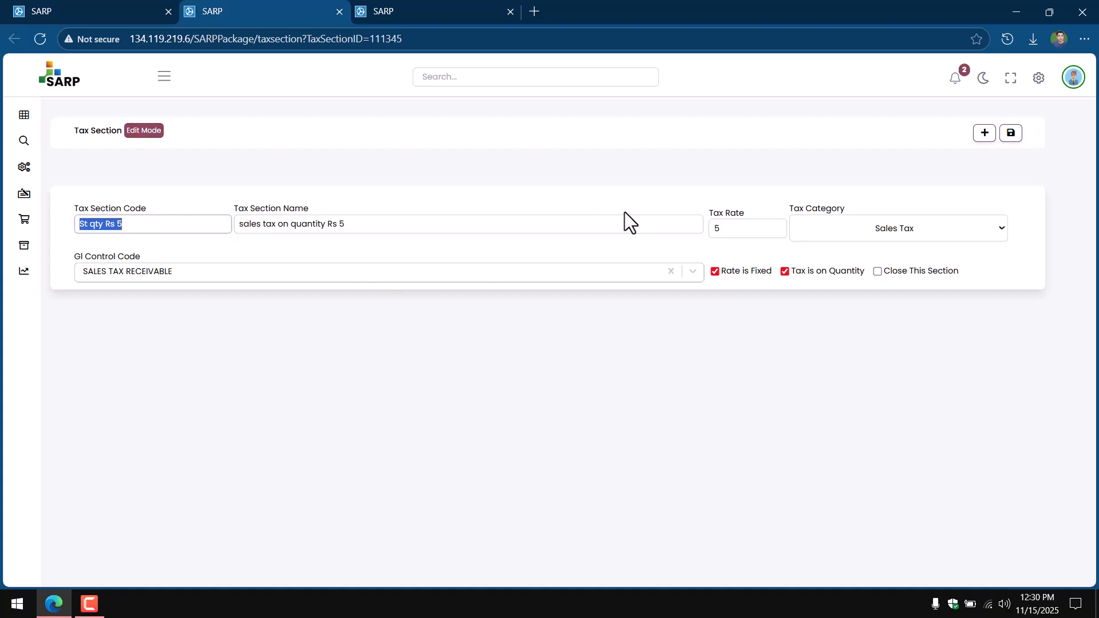
Step: Review the section's tax rate, category and Gl Control Code choices, and close both tax section forms without saving
left_click(728, 235)
left_click(851, 235)
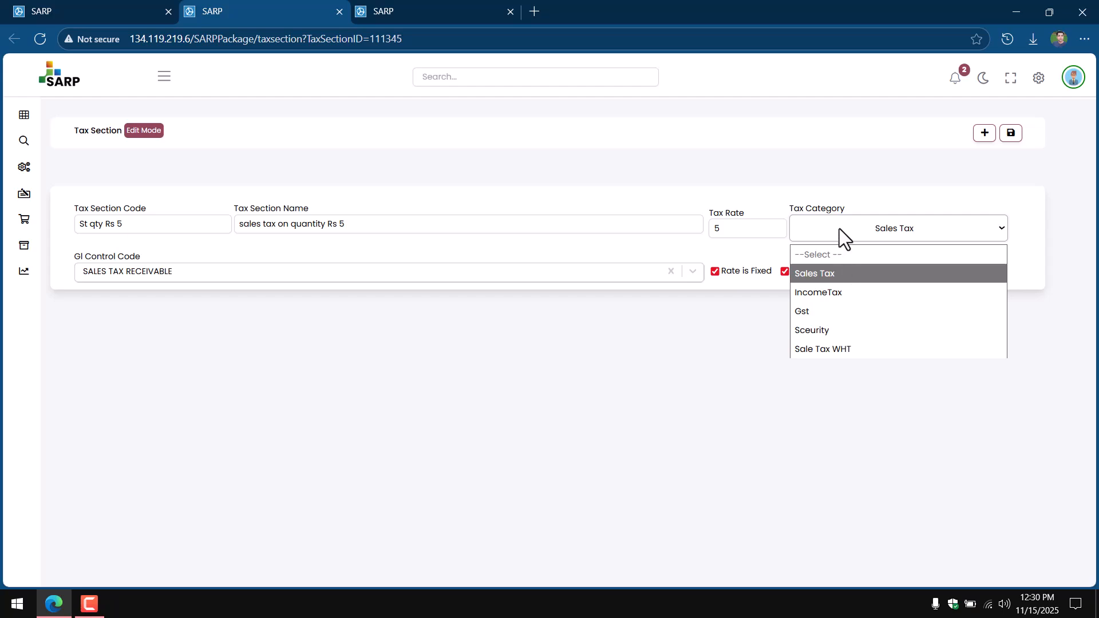
left_click(558, 274)
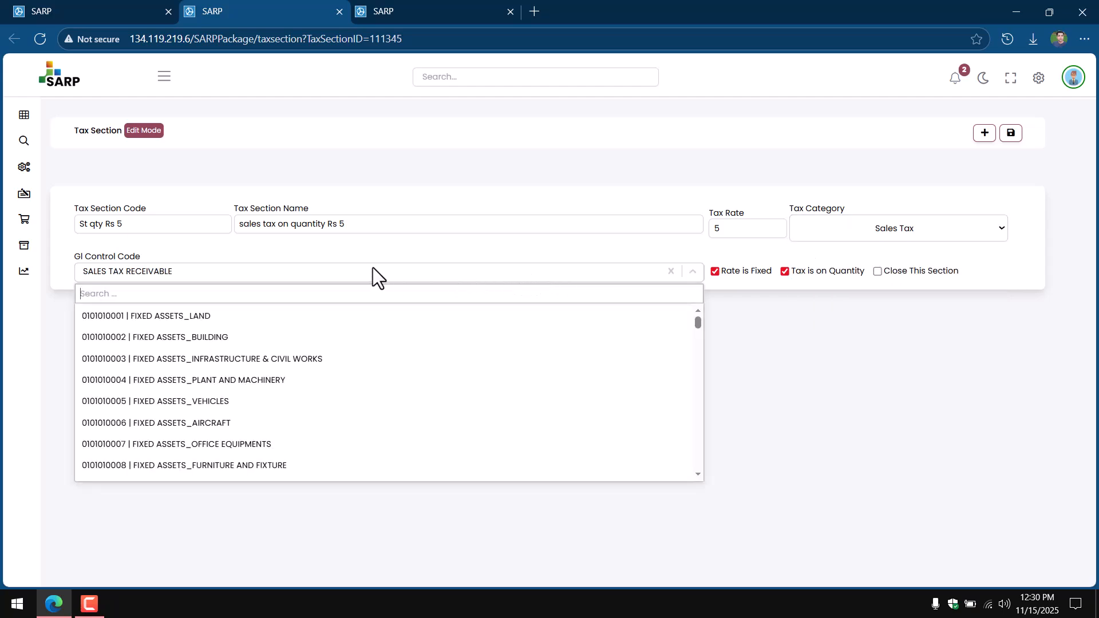
left_click(809, 388)
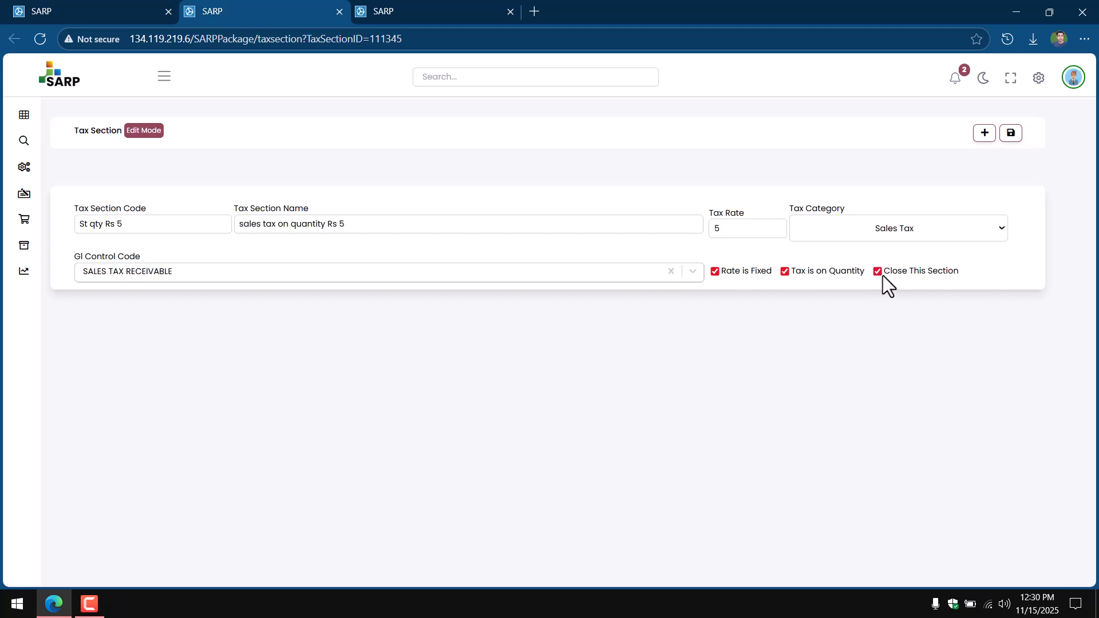
left_click(340, 11)
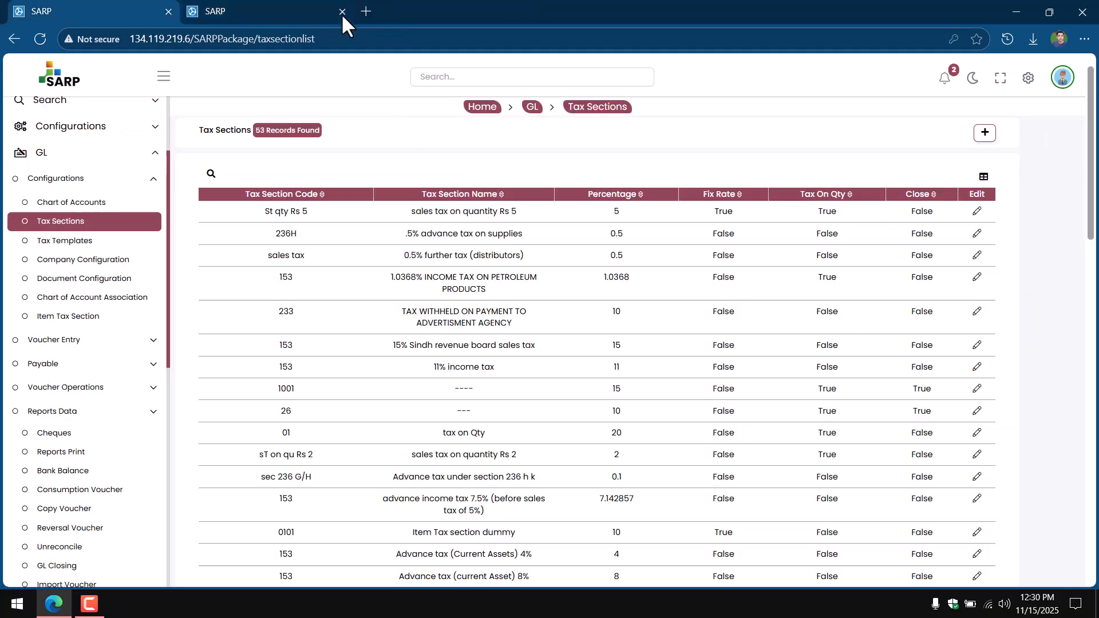
left_click(340, 11)
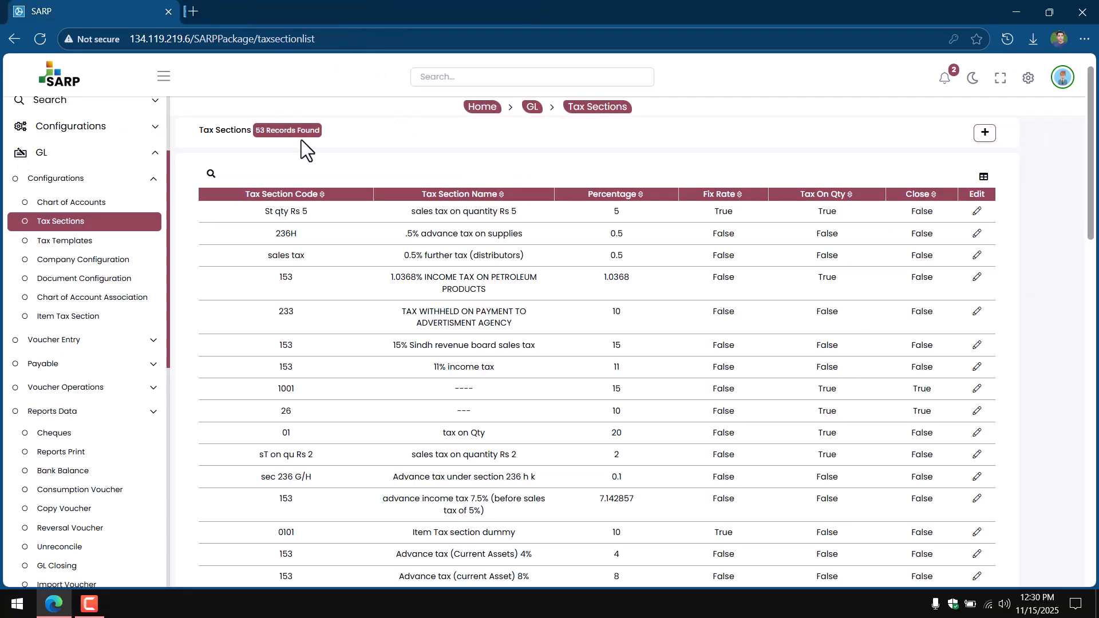
Step: Open Tax Templates, look through the existing templates and load template 73 for editing
left_click(76, 244)
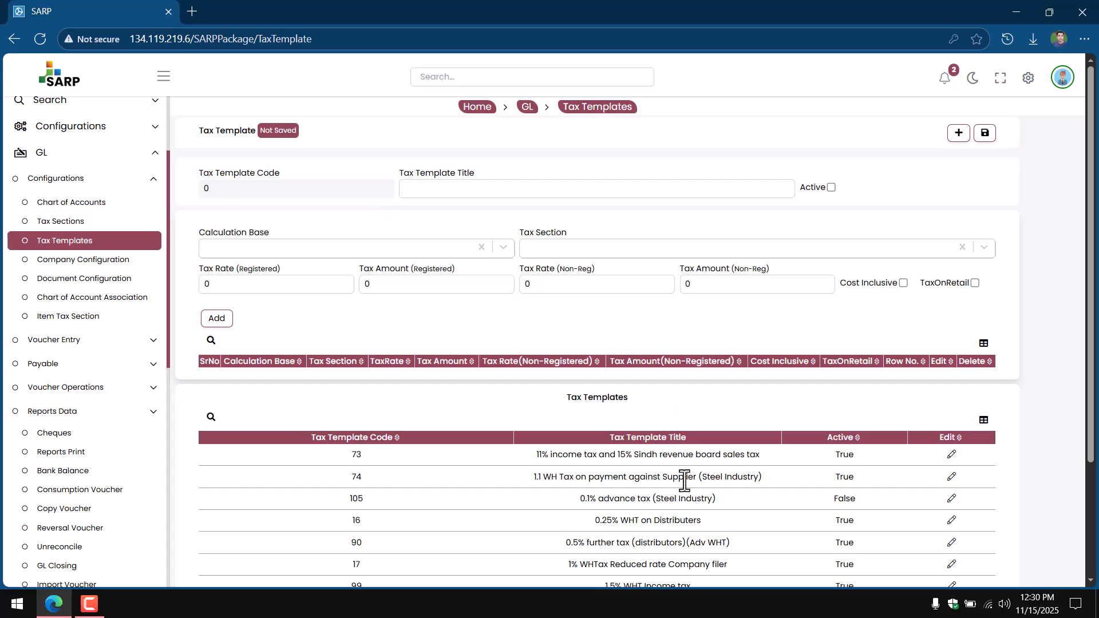
scroll(363, 472, "down", 3)
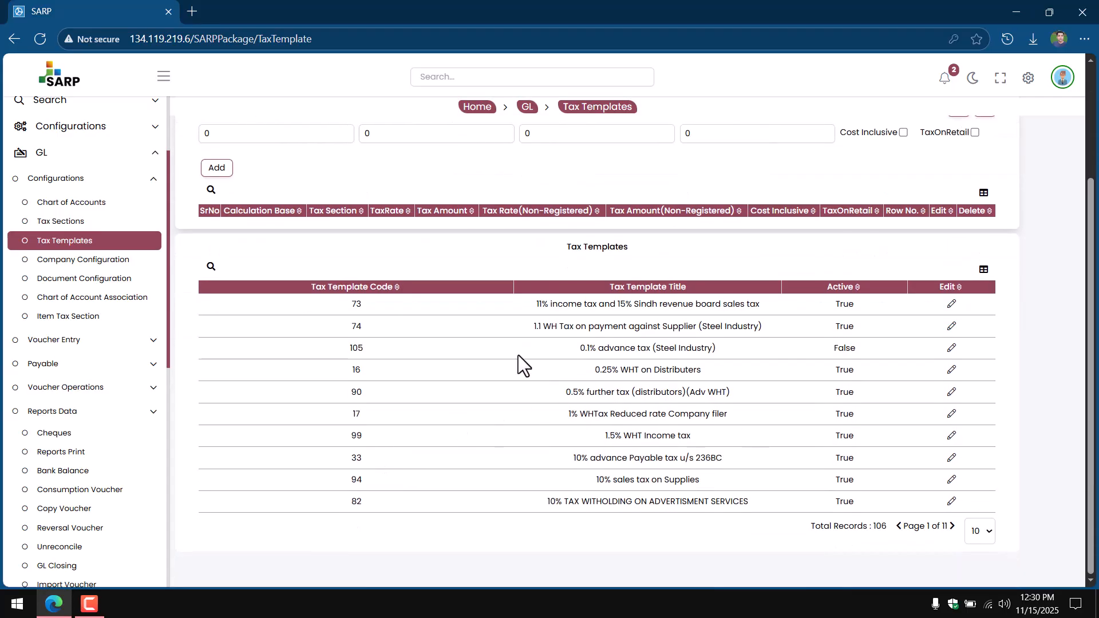
scroll(517, 355, "up", 3)
double_click(357, 455)
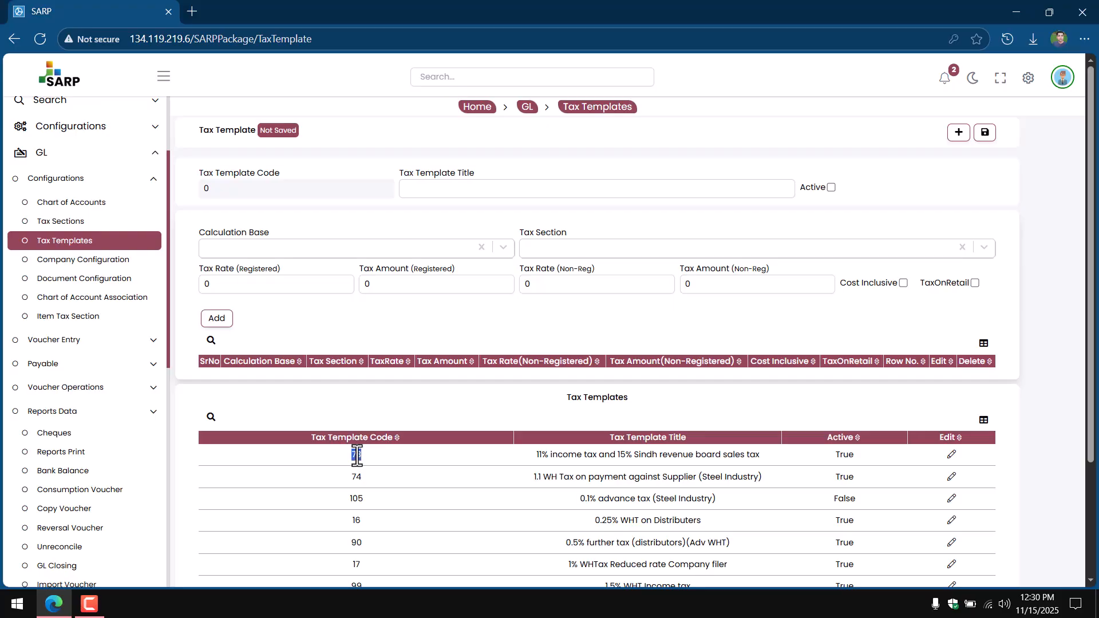
left_click(950, 455)
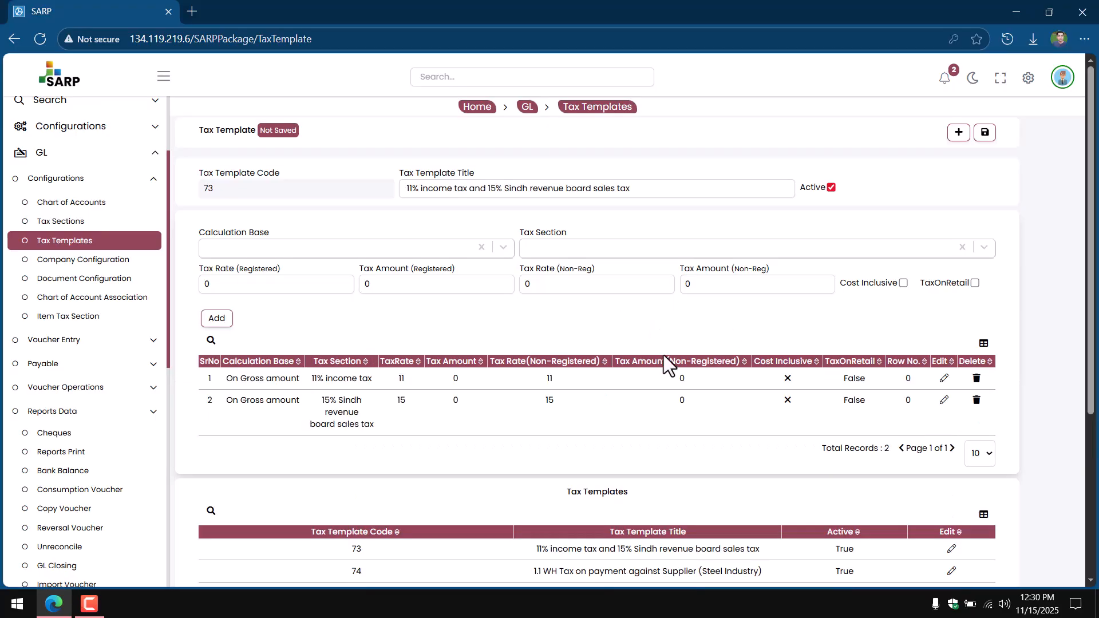
Step: Examine the template's code and the two taxes combined in its title, 11% income tax and 15% Sindh revenue board sales tax
left_click_drag(254, 189, 209, 189)
left_click_drag(651, 188, 385, 191)
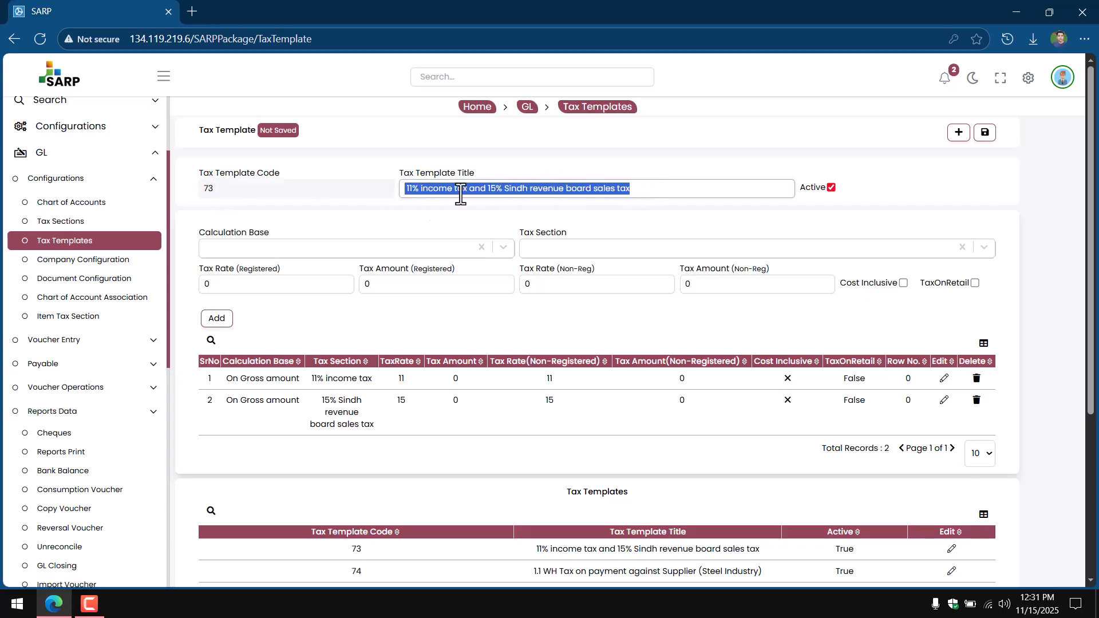
left_click(433, 192)
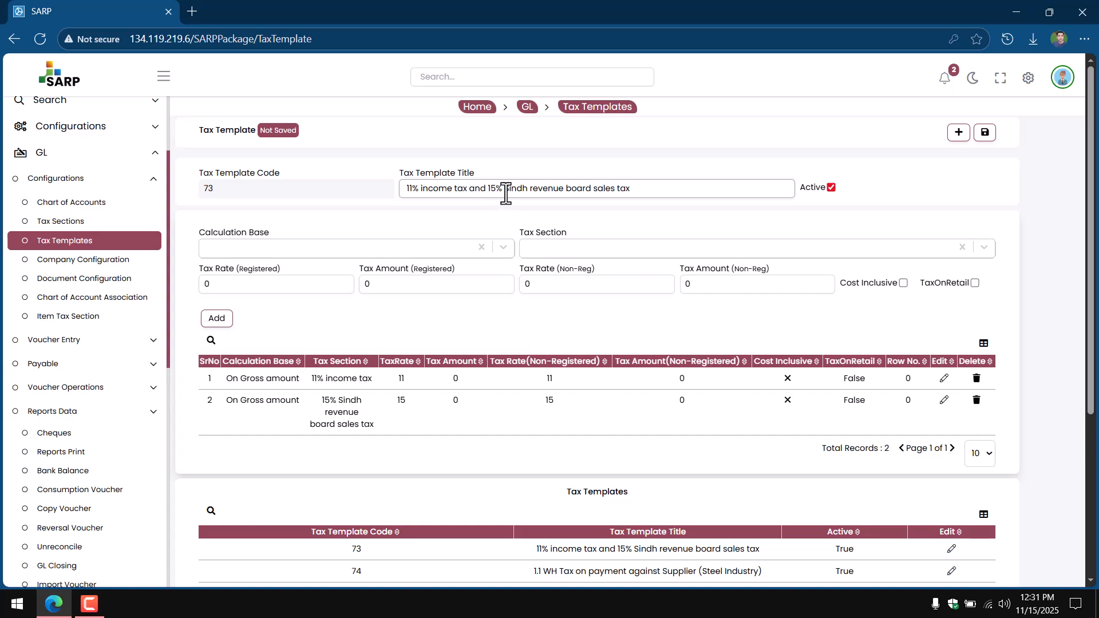
left_click_drag(491, 189, 648, 187)
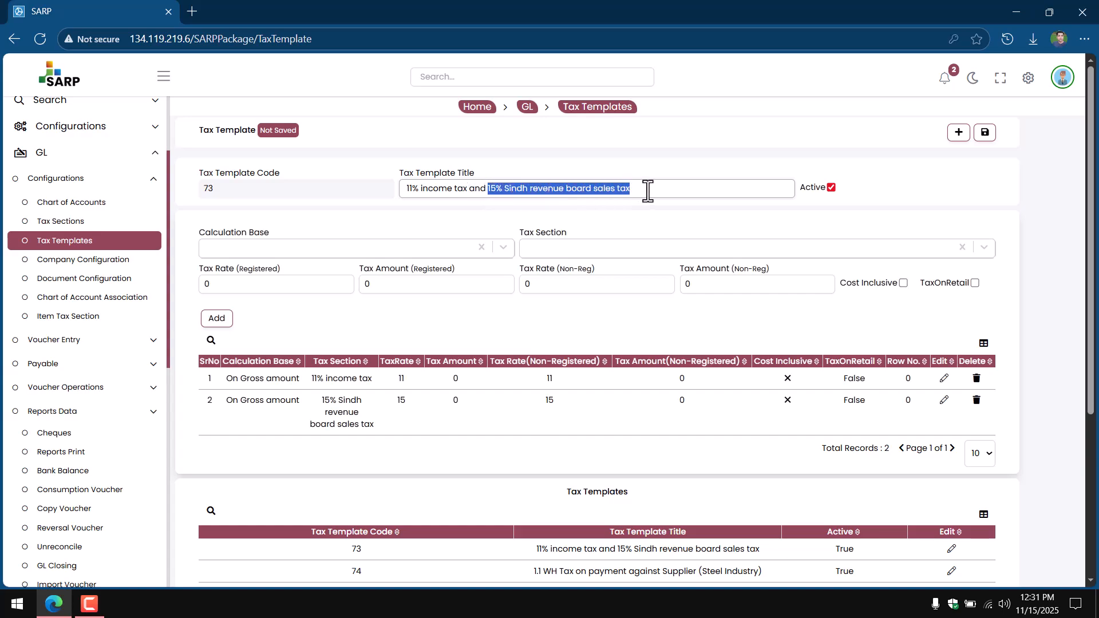
left_click(657, 187)
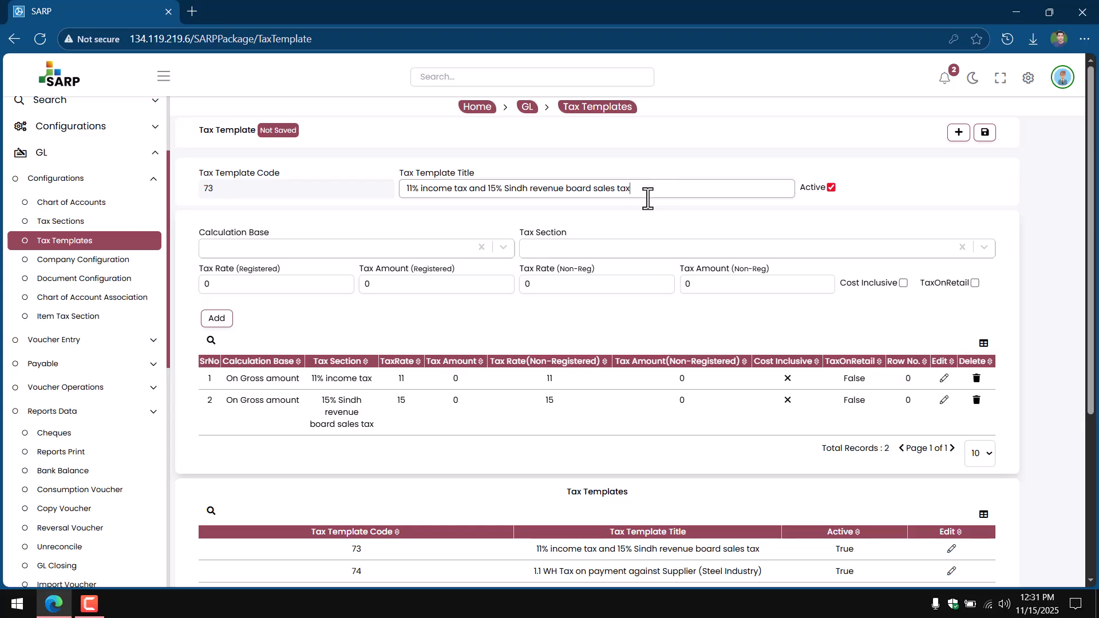
left_click_drag(657, 189, 491, 193)
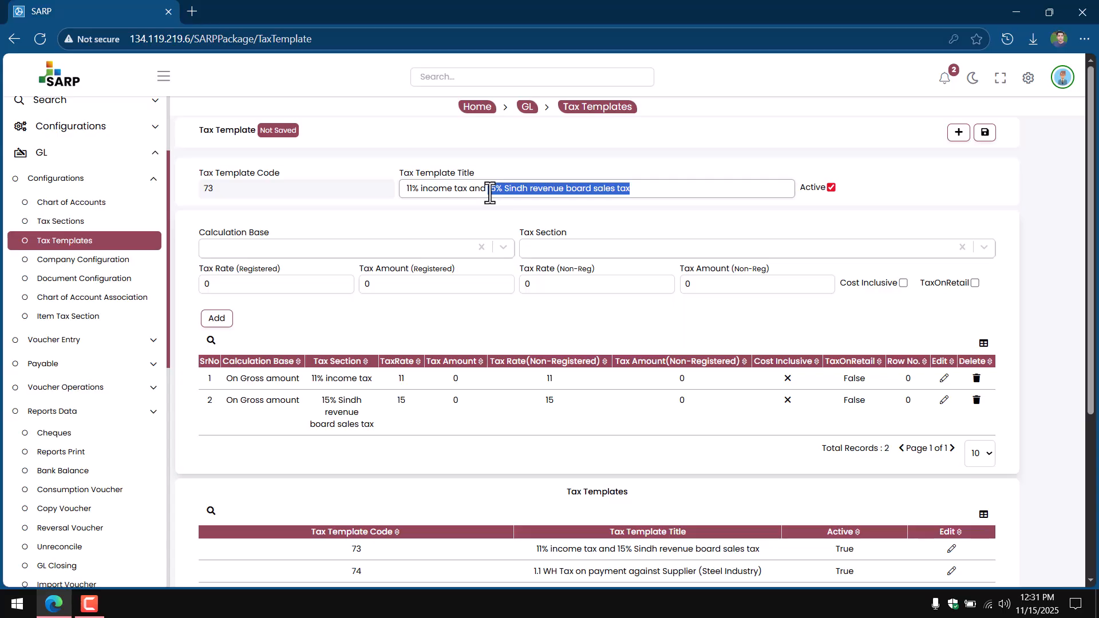
left_click_drag(466, 193, 395, 187)
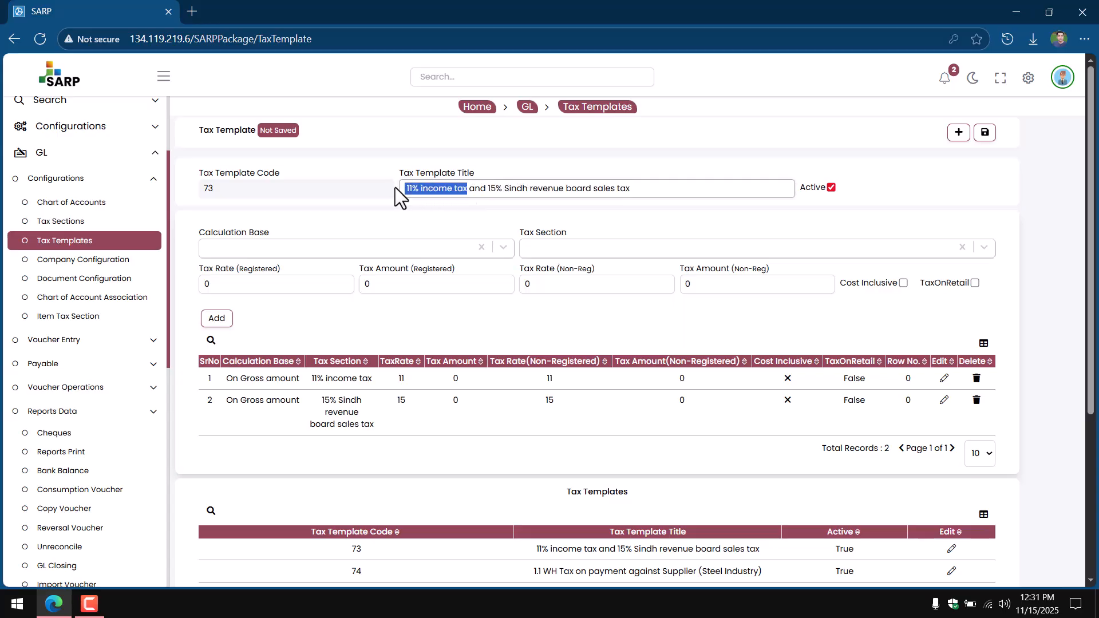
left_click(418, 212)
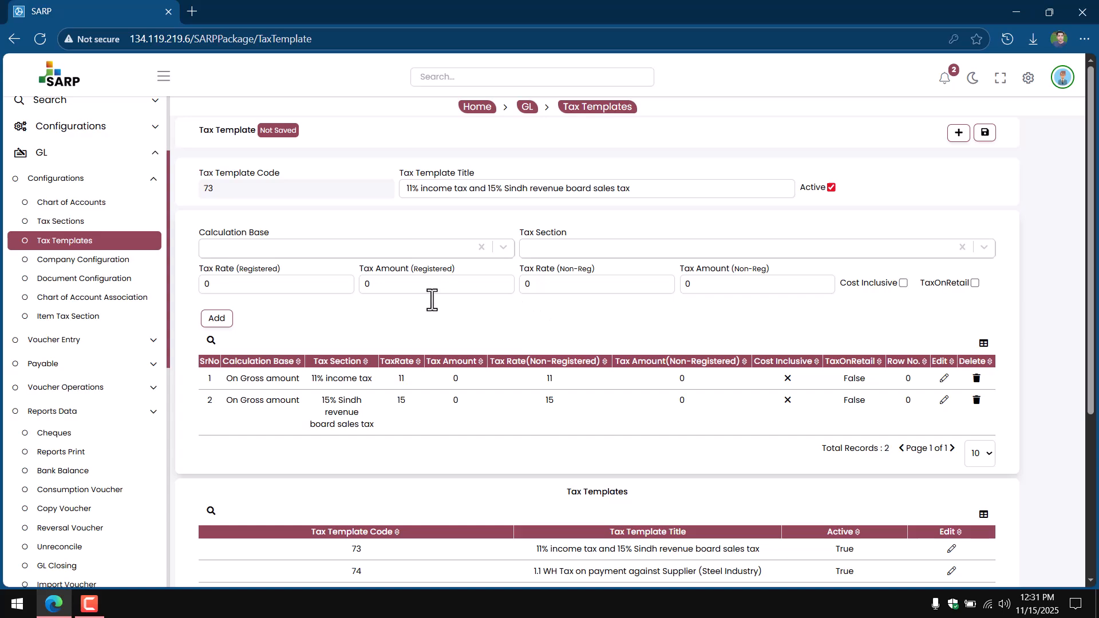
Step: Load the template's 11% income tax row for editing and view its Calculation Base options
left_click(944, 379)
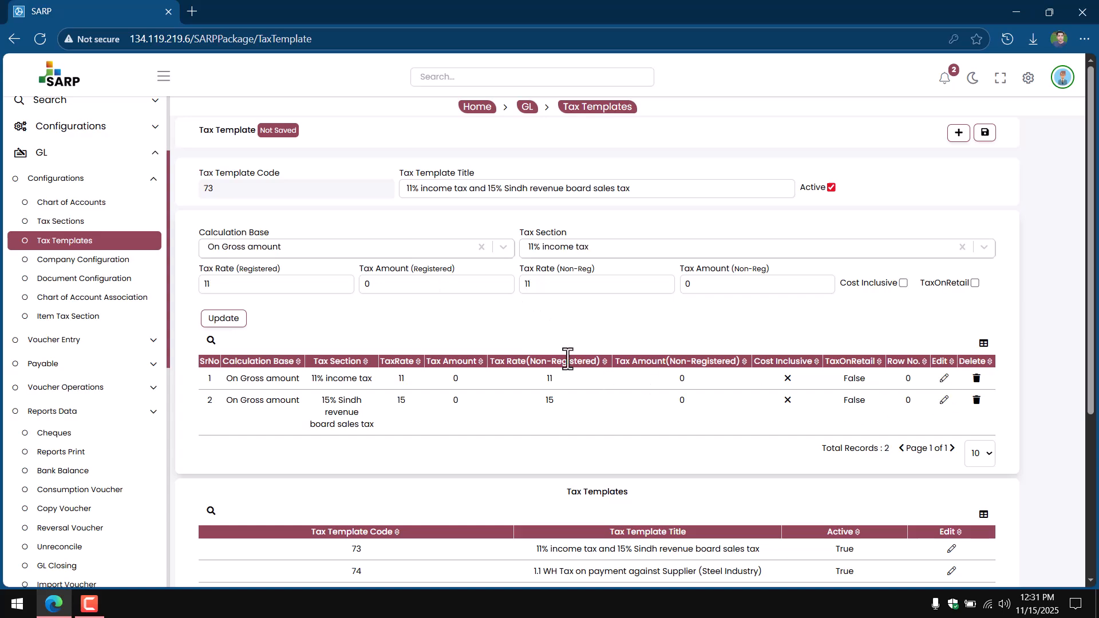
left_click(342, 243)
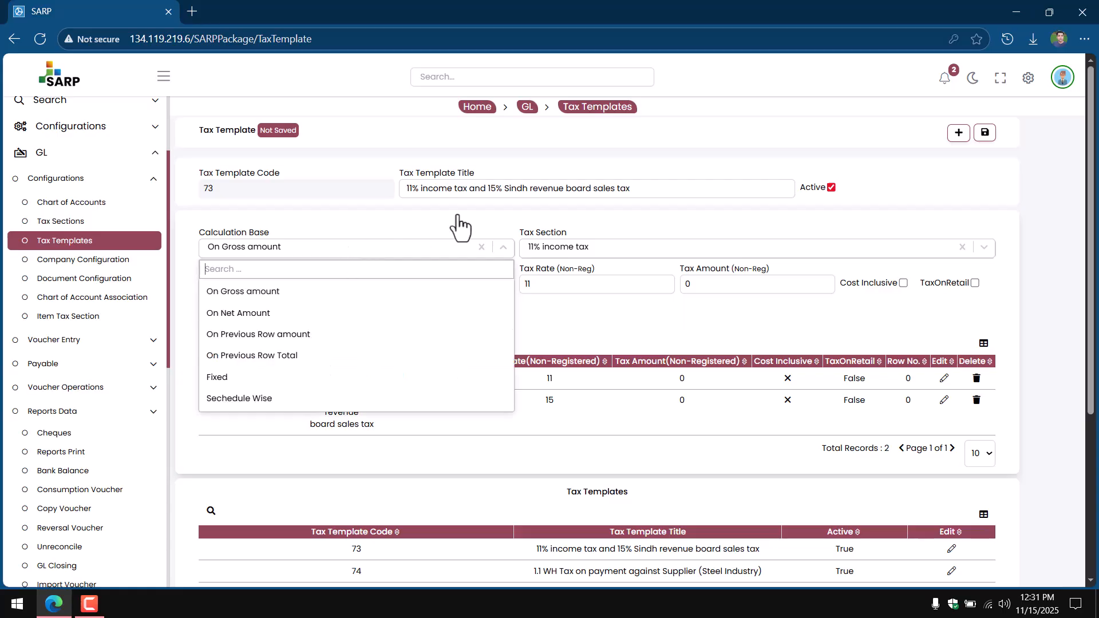
left_click(587, 331)
Step: Load the template's 15% Sindh revenue board sales tax row for editing and review its Calculation Base options against the title
left_click(944, 400)
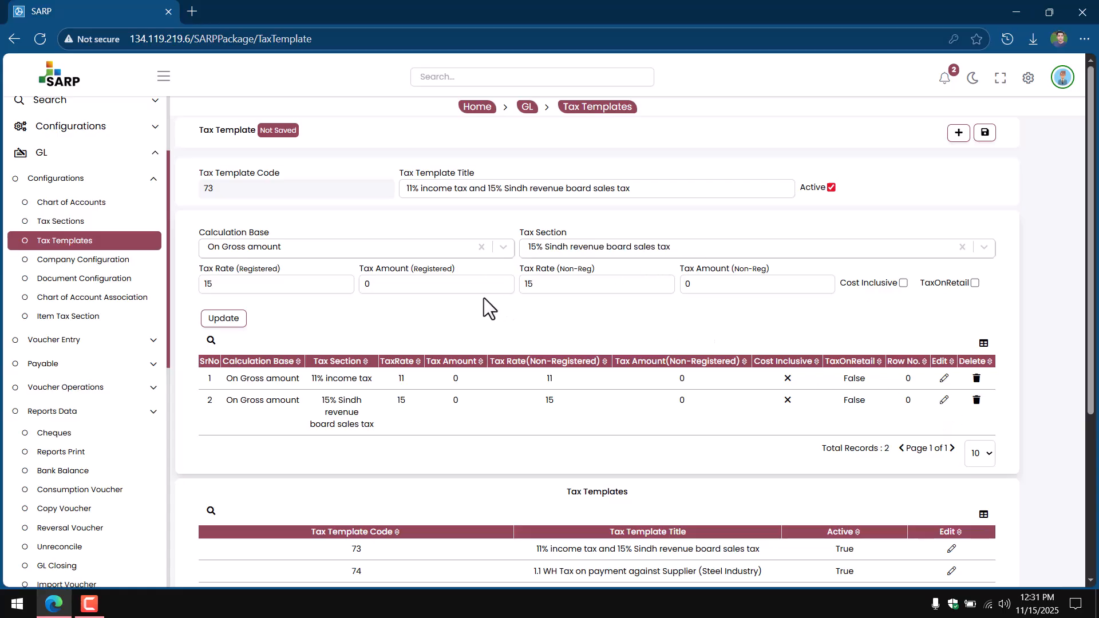
left_click(265, 252)
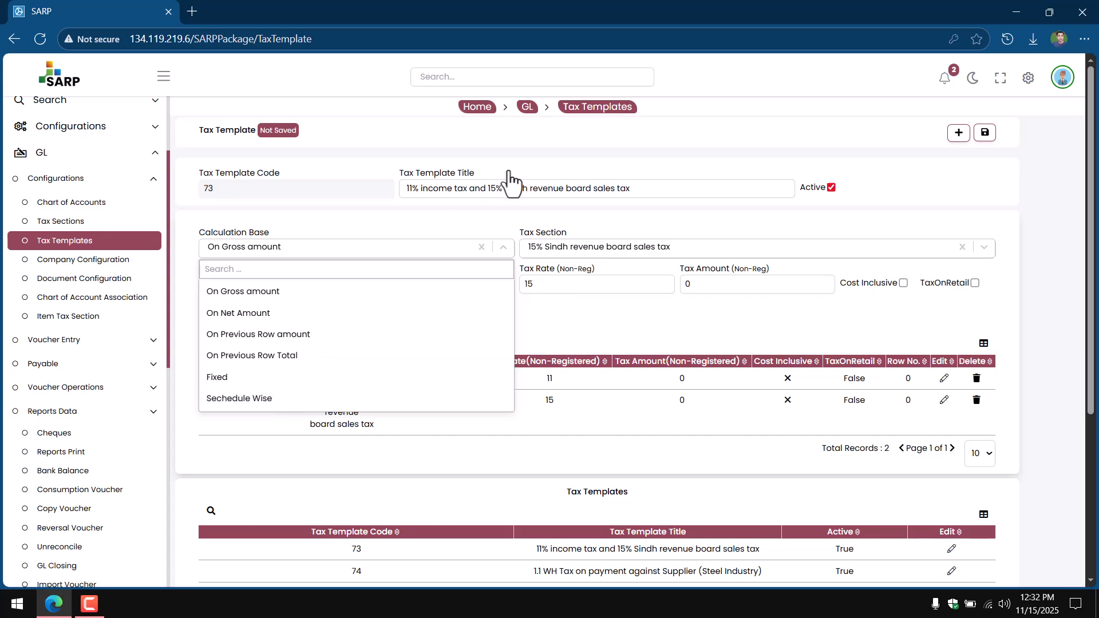
left_click(533, 328)
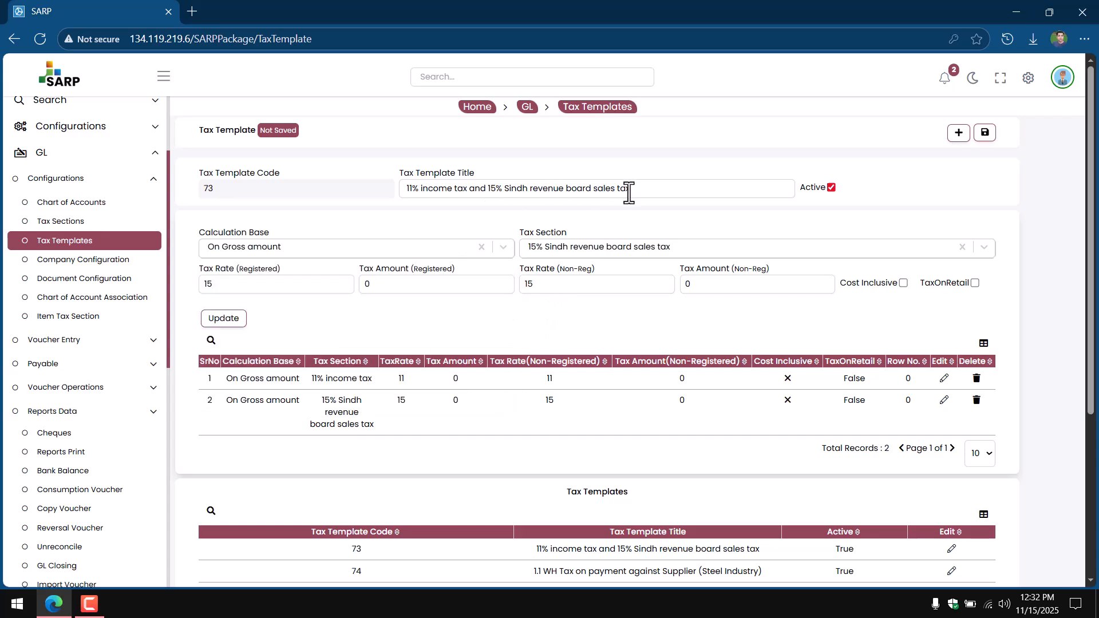
left_click_drag(631, 189, 320, 188)
left_click(279, 249)
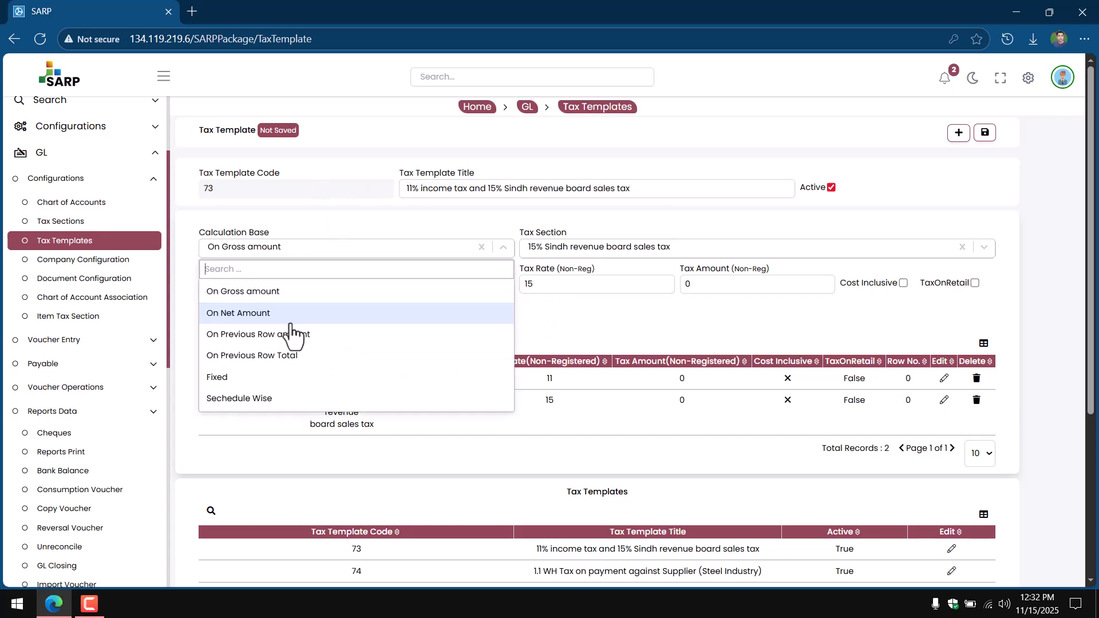
left_click(645, 332)
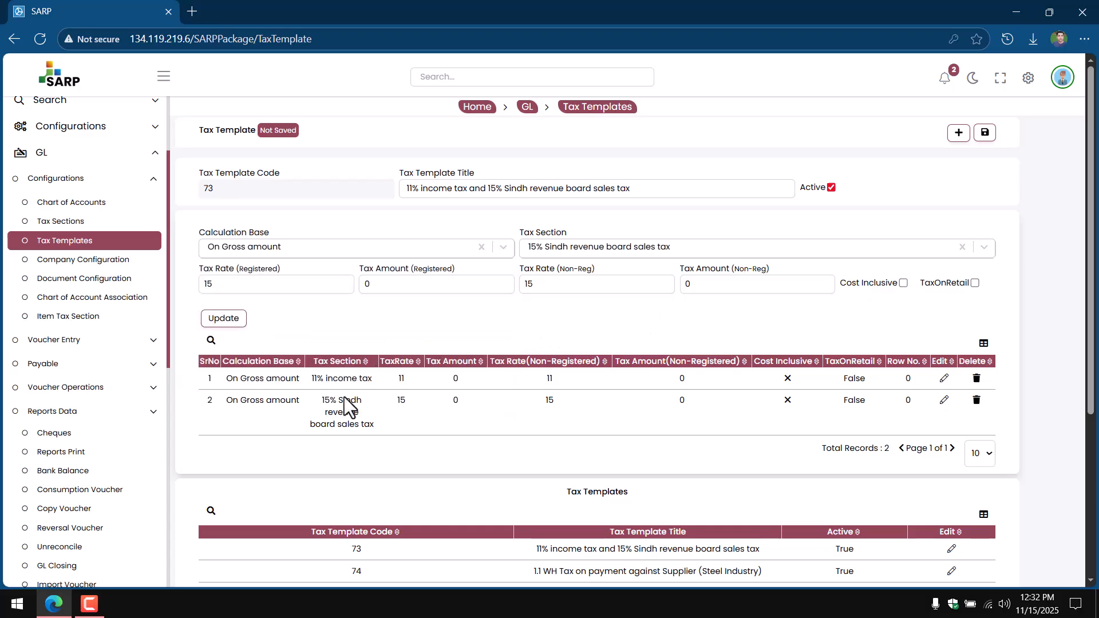
Step: Set the 15% Sindh sales tax row's registered Tax Rate to 0 and its registered Tax Amount to 5
left_click_drag(262, 284, 202, 285)
left_click(422, 319)
left_click(393, 284)
left_click(263, 286)
left_click(375, 284)
left_click(247, 278)
key("BackSpace")
key("BackSpace")
left_click(369, 285)
type("5")
Step: Set the row's non-registered Tax Rate to 0 and its non-registered Tax Amount to 5
left_click(532, 285)
double_click(518, 284)
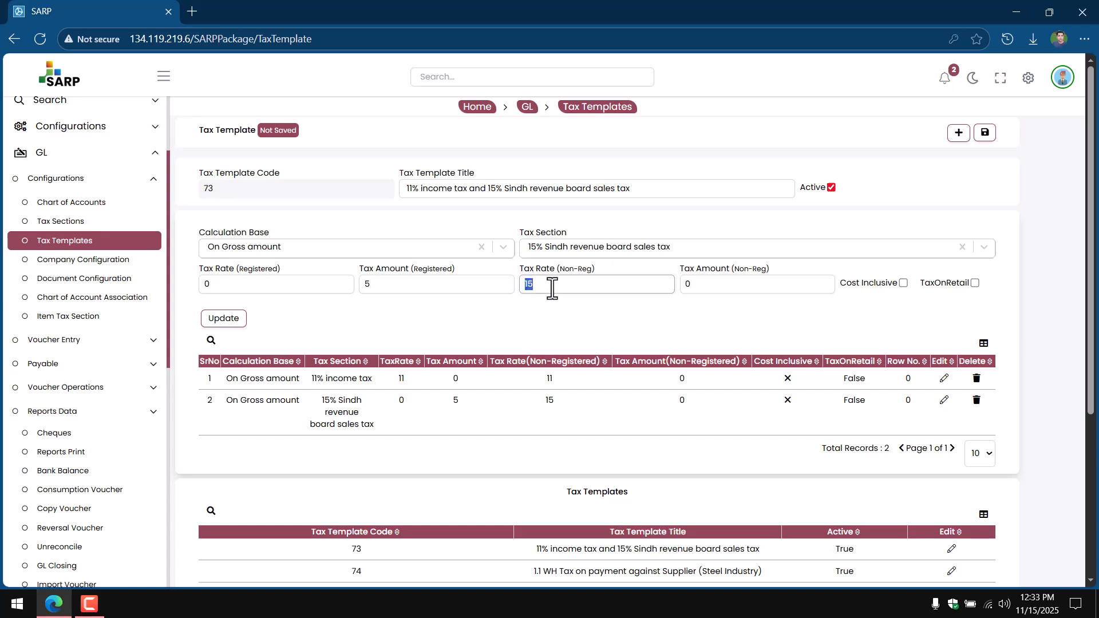
left_click(270, 287)
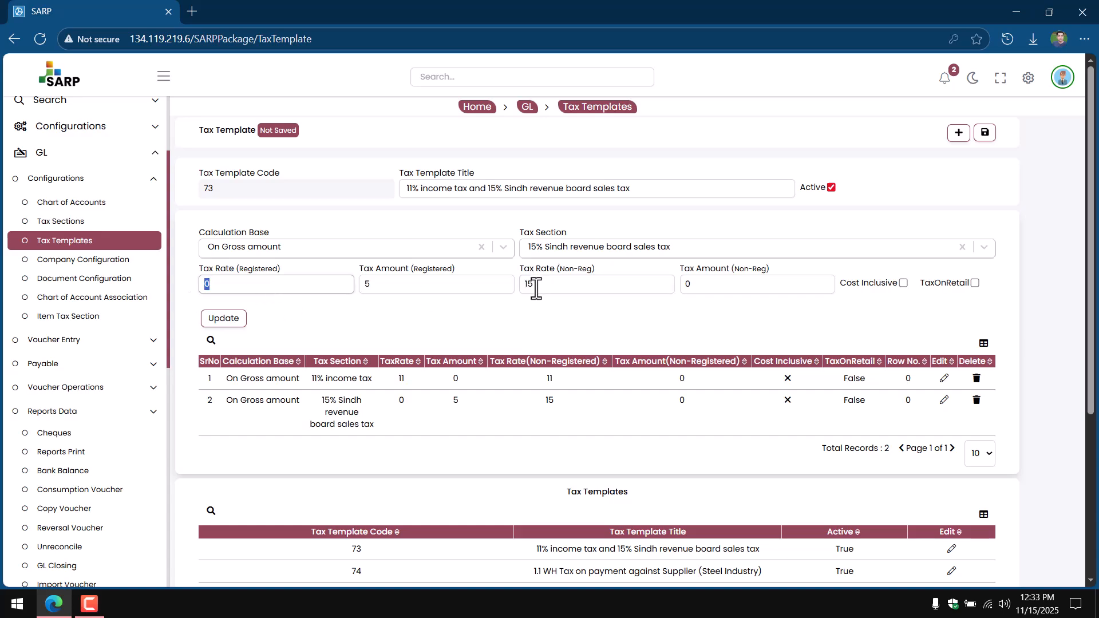
left_click_drag(534, 284, 523, 290)
type("0")
double_click(714, 286)
type("5")
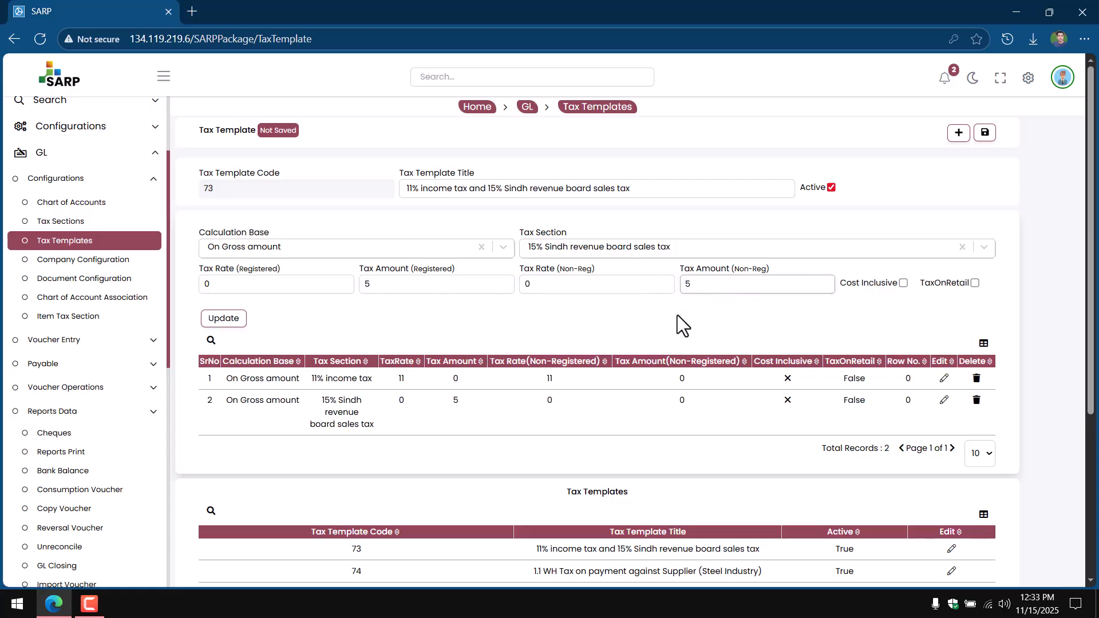
Step: Turn on Cost Inclusive and TaxOnRetail for the 15% Sindh sales tax row
left_click(904, 284)
left_click(977, 281)
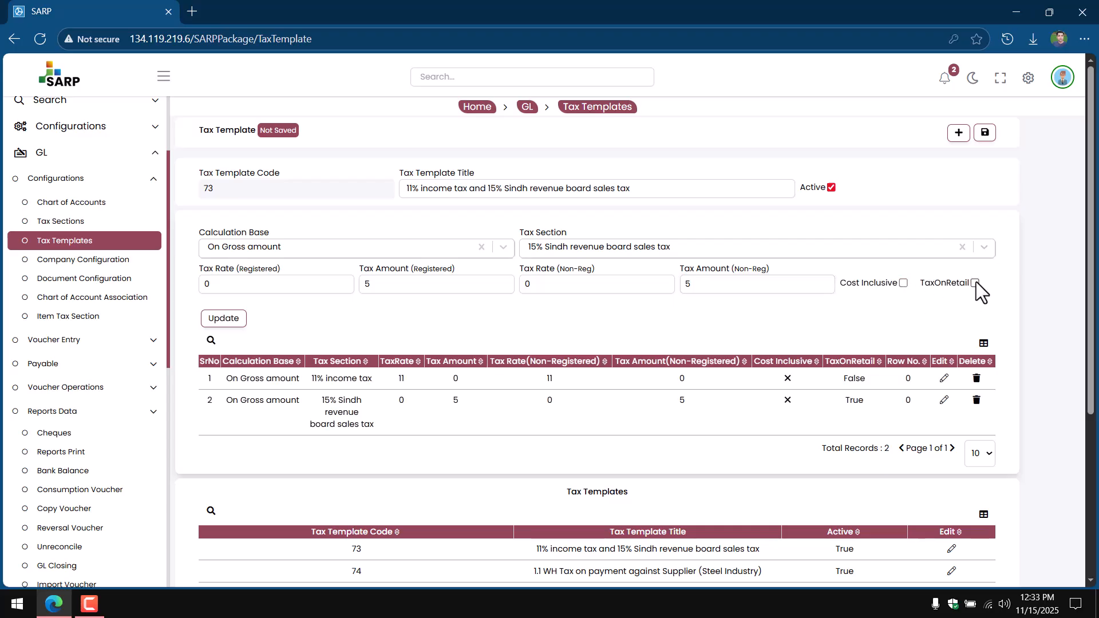
left_click(976, 281)
left_click(902, 283)
left_click(975, 283)
left_click(974, 283)
left_click(975, 284)
left_click(903, 283)
Step: Look through the list of existing tax templates and try to show 100 records per page
scroll(532, 355, "down", 4)
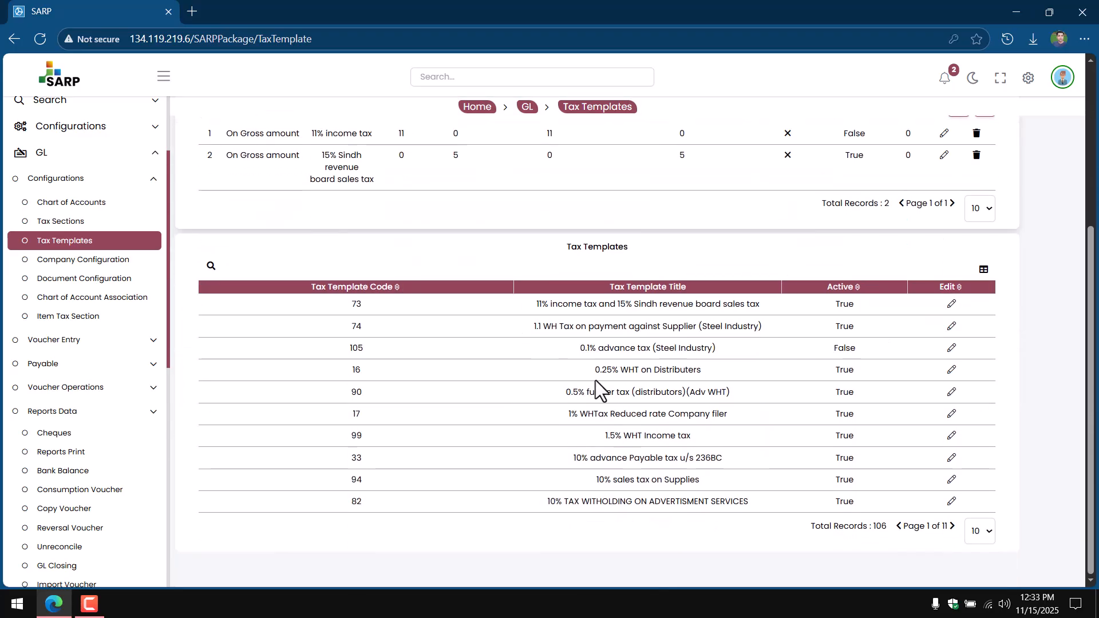
left_click(977, 535)
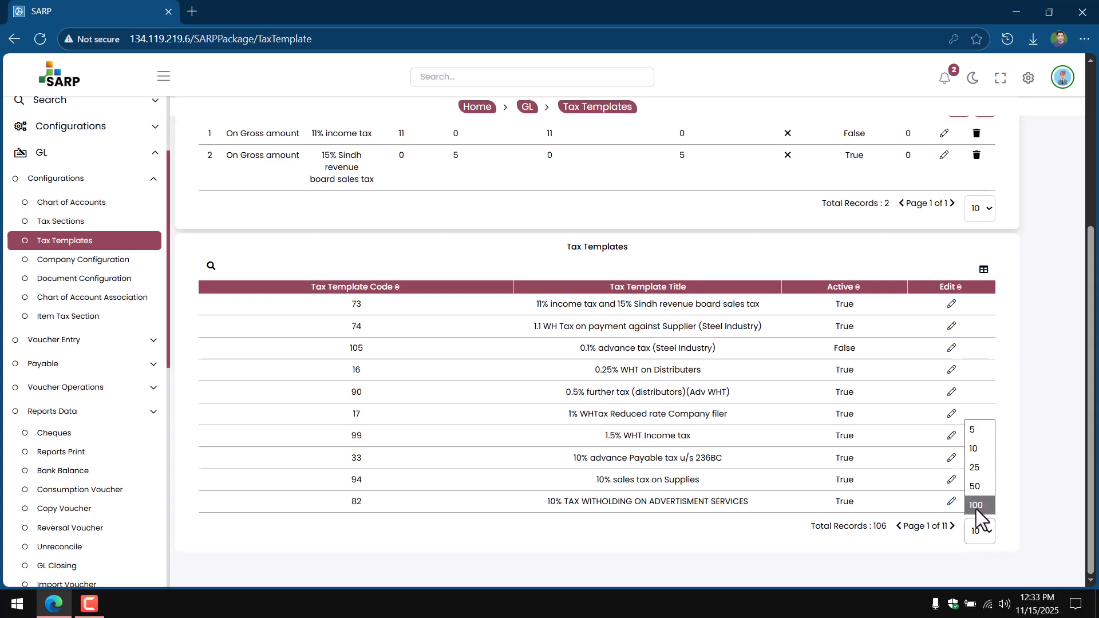
left_click(967, 505)
scroll(678, 226, "up", 1)
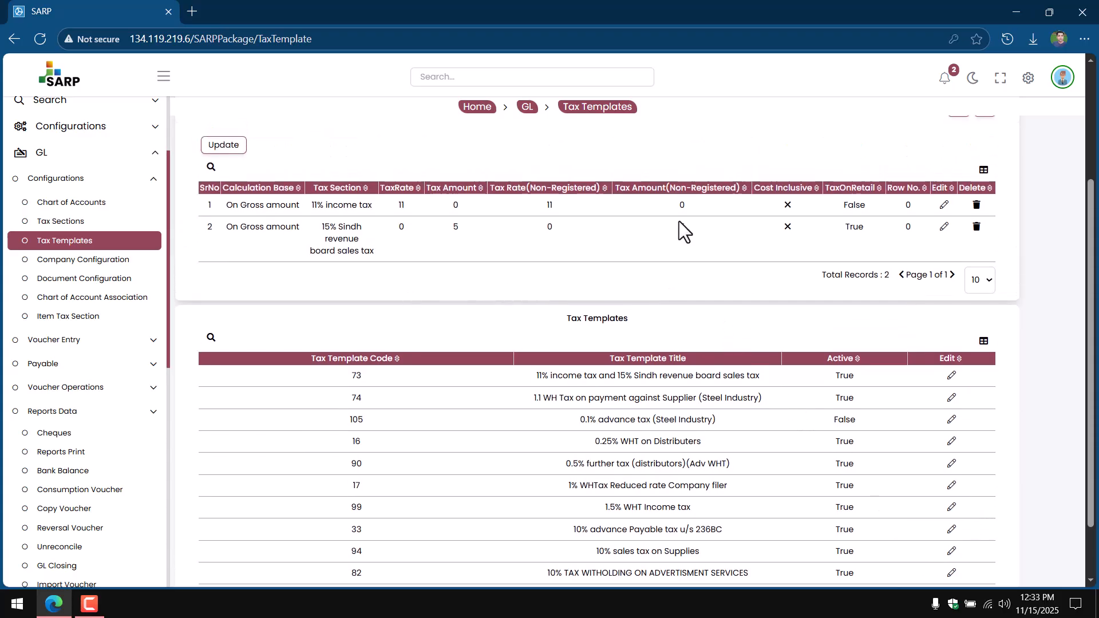
scroll(423, 321, "down", 1)
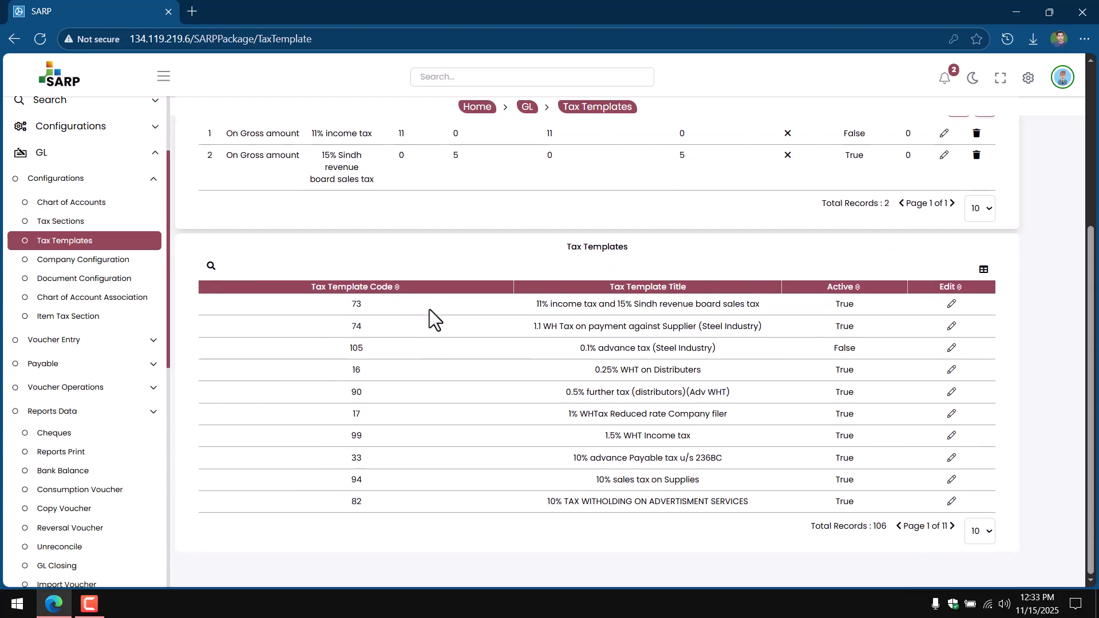
scroll(304, 303, "up", 3)
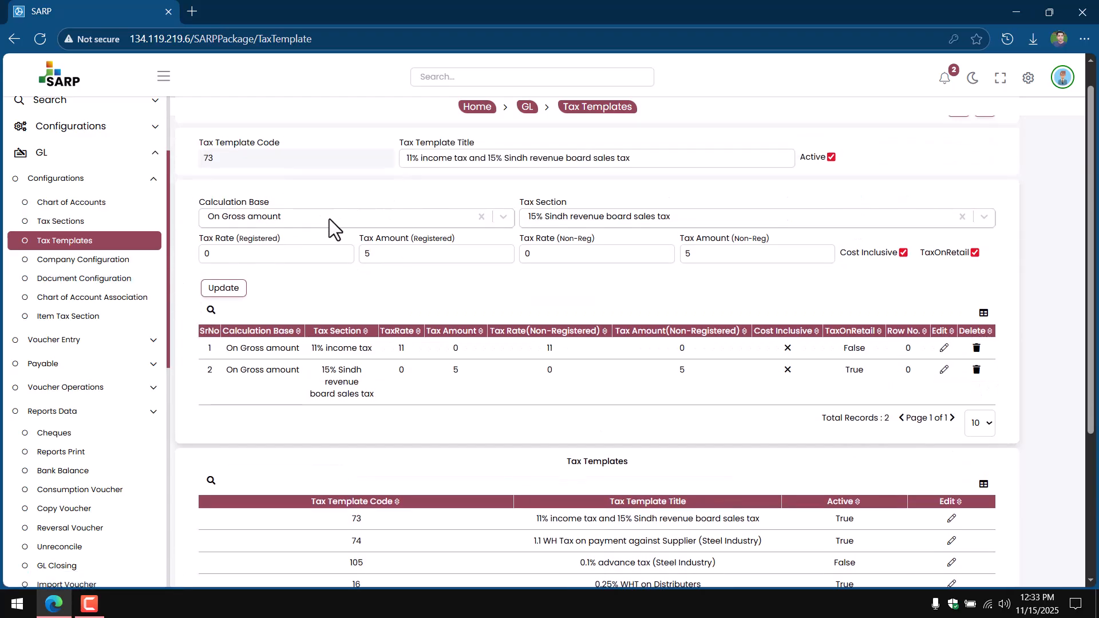
Step: Open the GL Document Configuration and look through the available System Documents
left_click(108, 282)
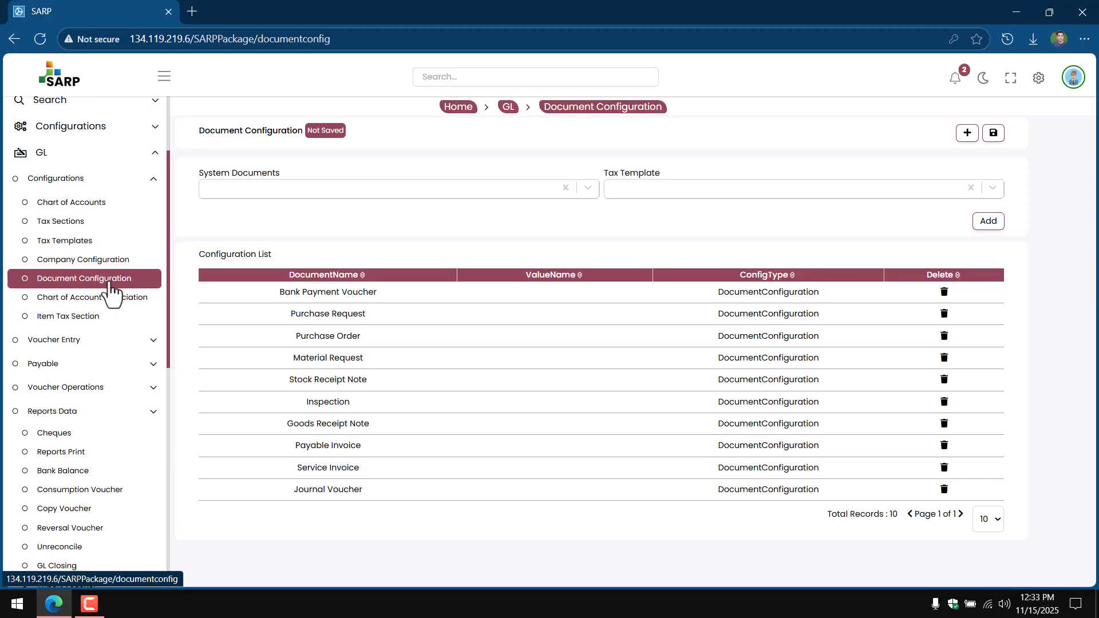
left_click(242, 194)
scroll(530, 277, "down", 1)
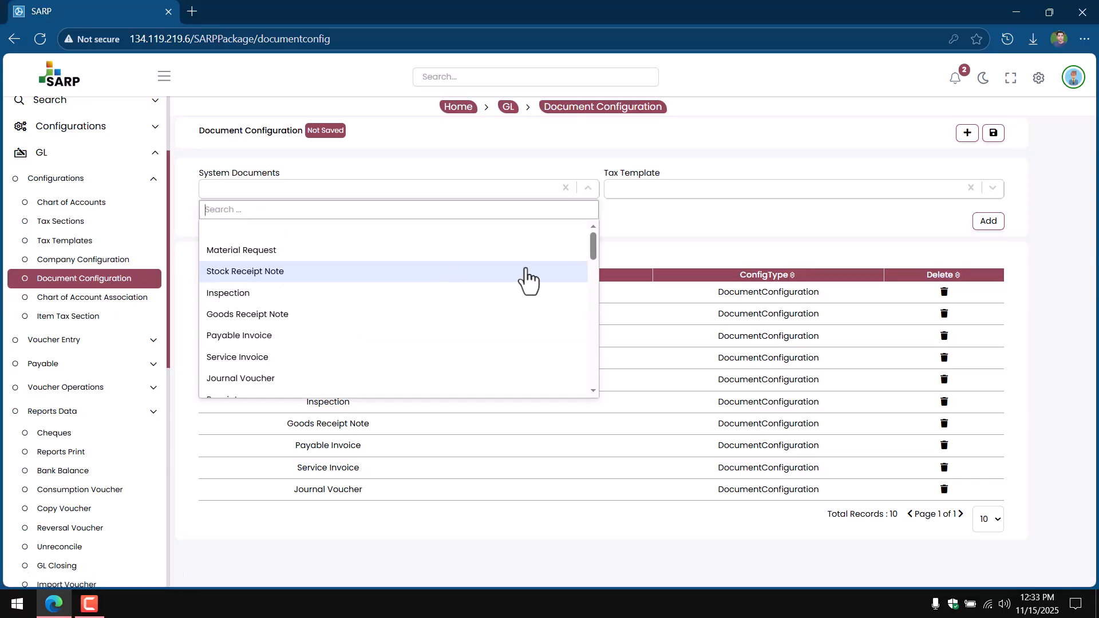
scroll(573, 269, "up", 2)
left_click_drag(592, 246, 616, 306)
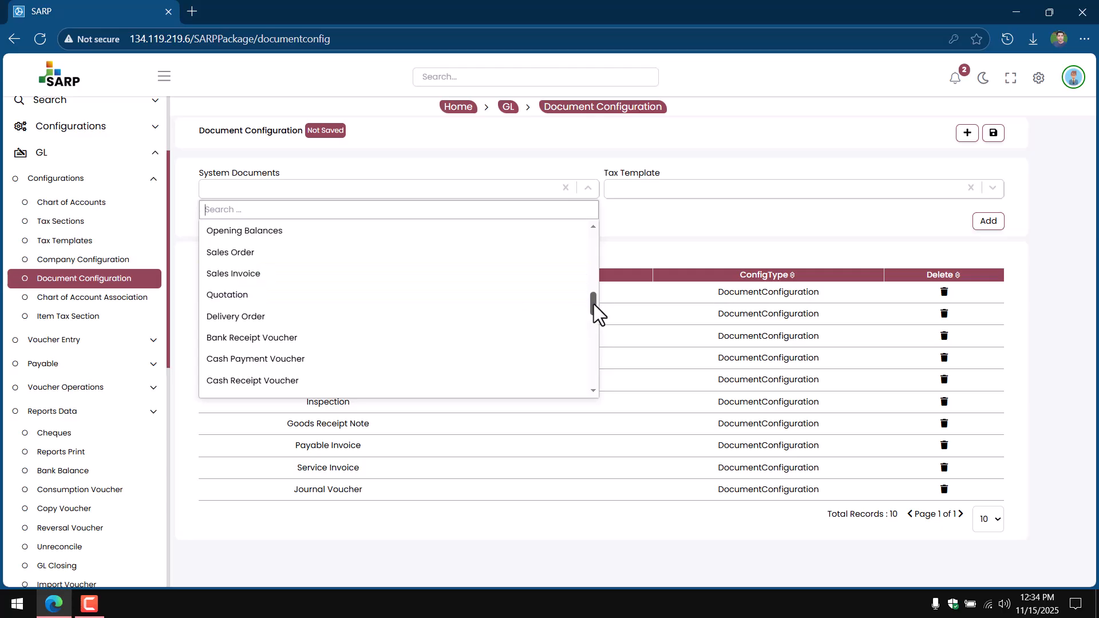
left_click_drag(592, 304, 594, 229)
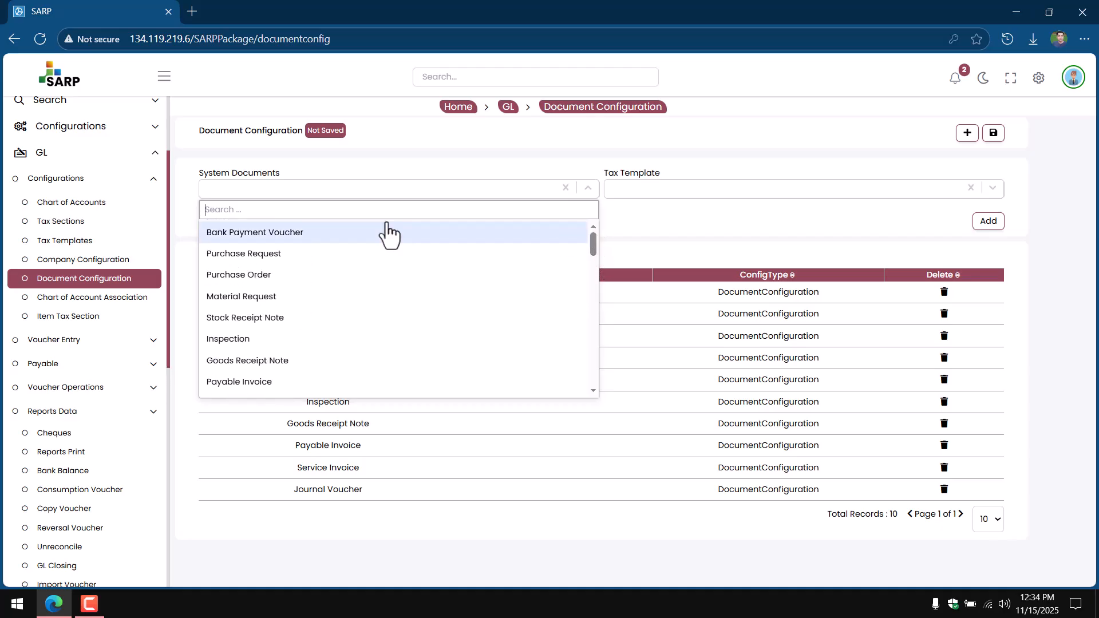
Step: Try to add Bank Payment Voucher with the tax template "5% PRA withheld and 15% income tax withheld" to the configuration
left_click(358, 235)
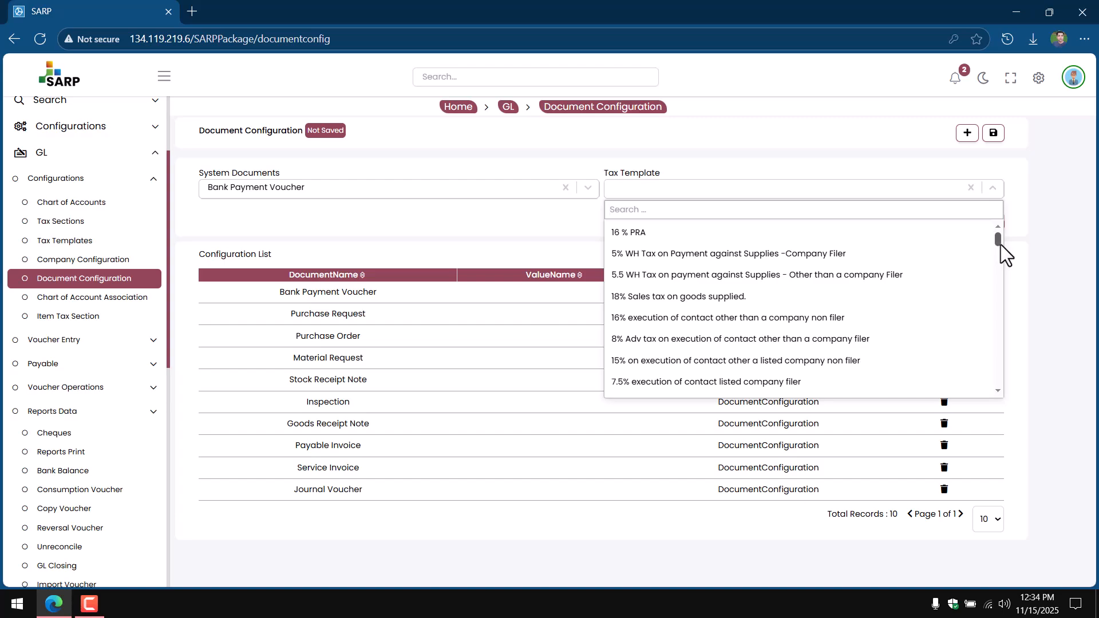
left_click_drag(999, 240, 1007, 396)
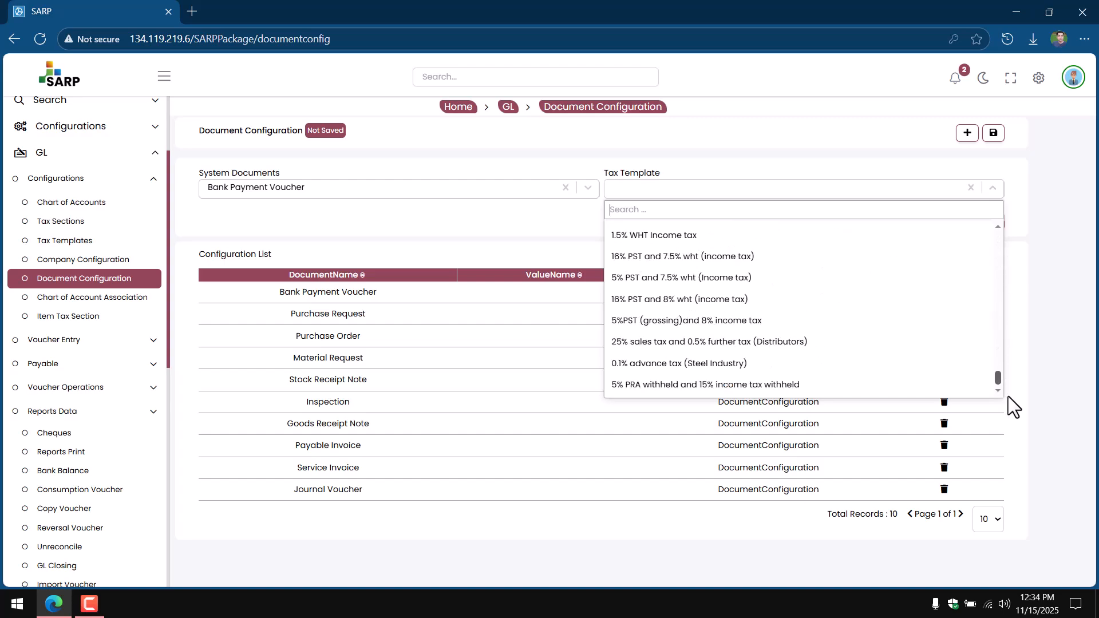
left_click(690, 386)
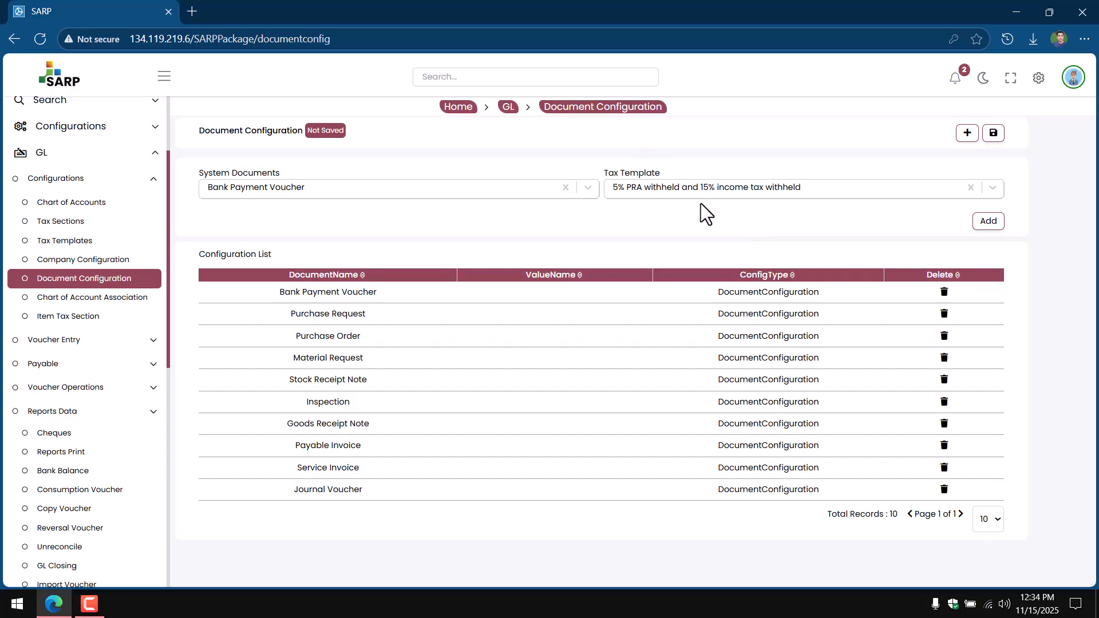
left_click(988, 221)
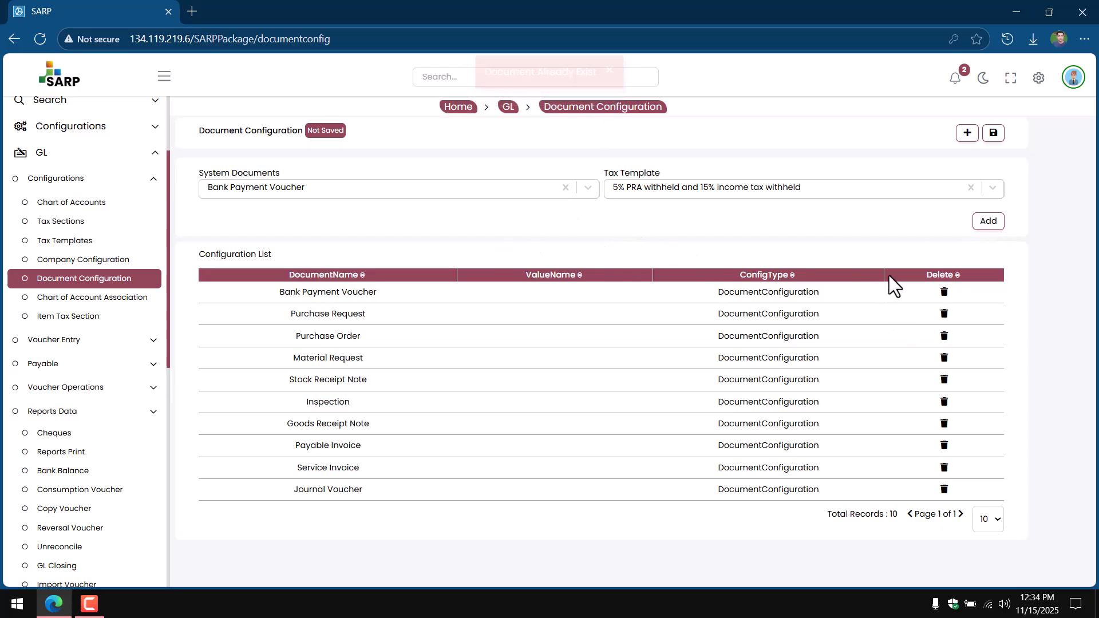
Step: Delete the existing Bank Payment Voucher entry from the Configuration List and save the document configuration
left_click(943, 292)
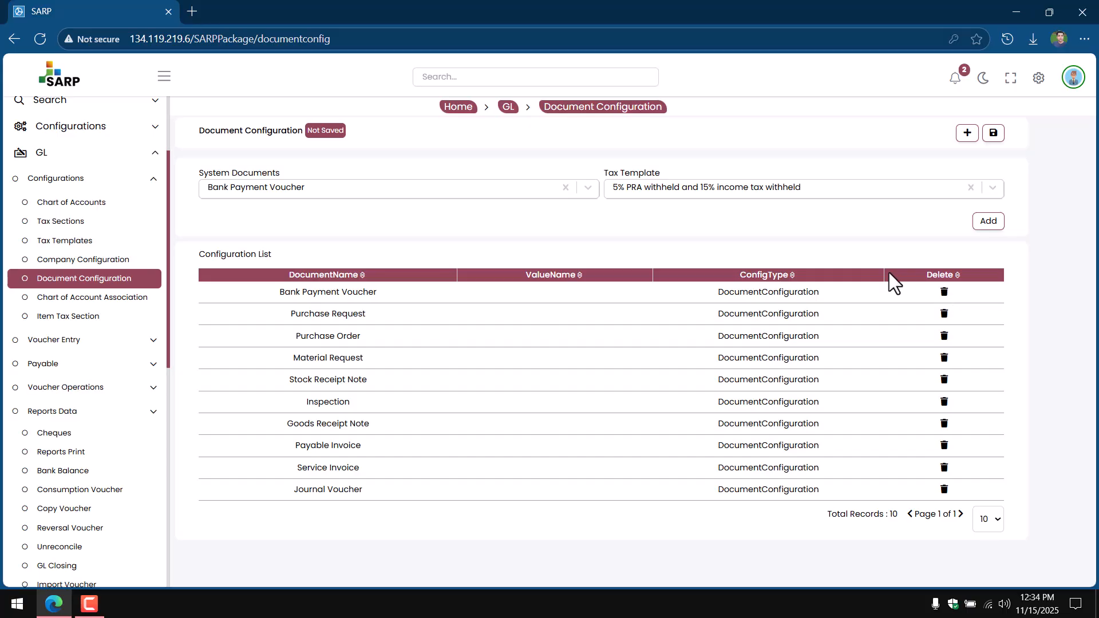
left_click(998, 136)
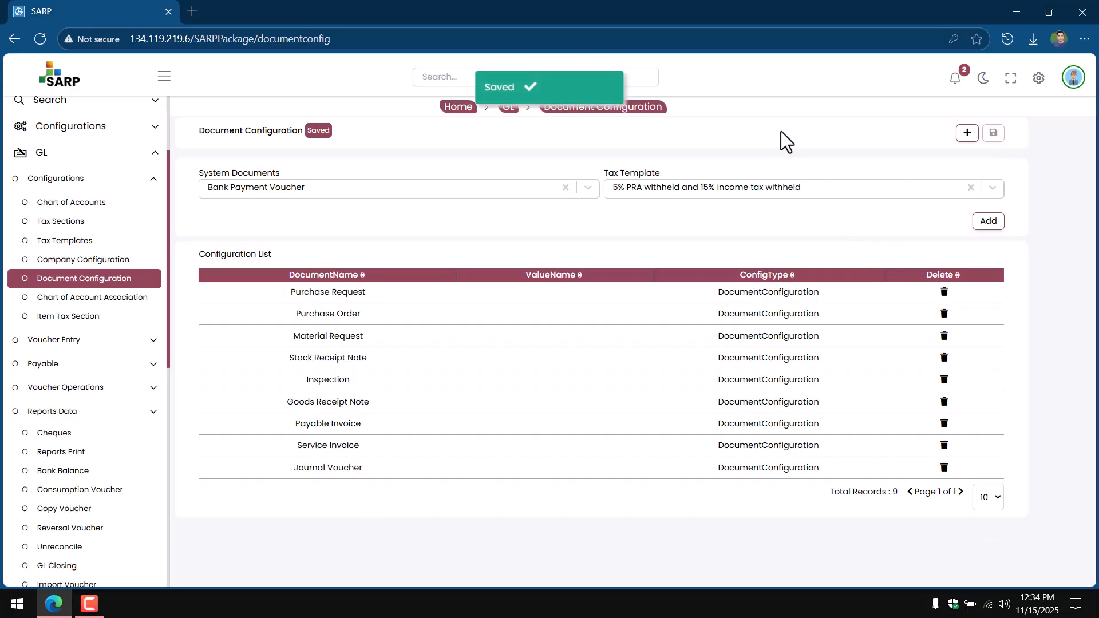
Step: Add Bank Payment Voucher with the tax template "5% WH Tax on Payment against Supplies -Company Filer" and save the configuration
left_click(967, 134)
left_click(423, 192)
left_click(397, 231)
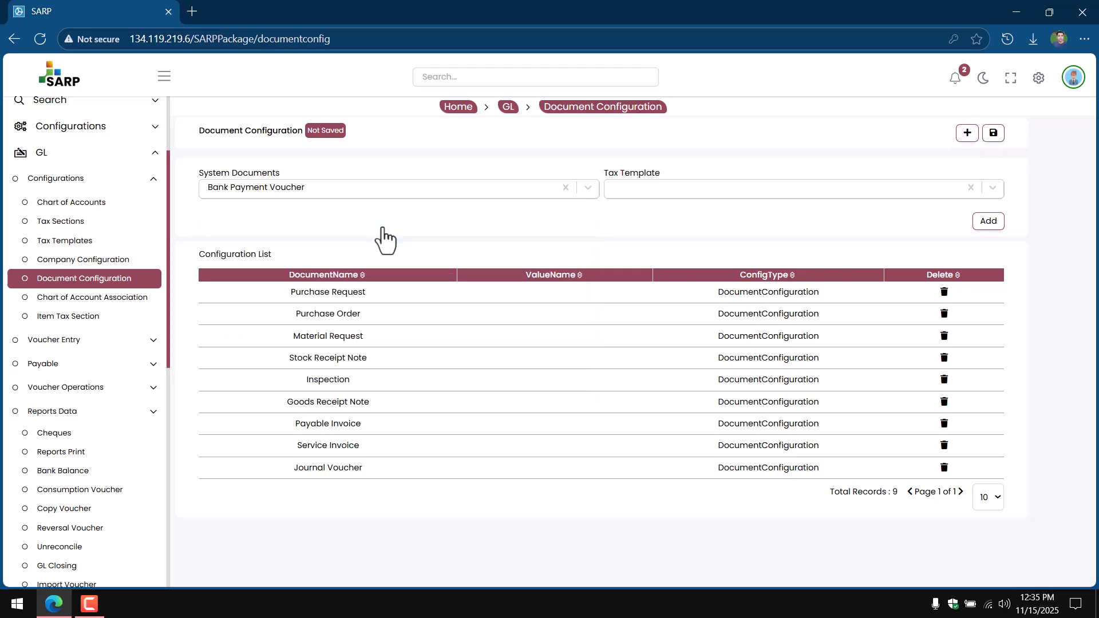
left_click(645, 186)
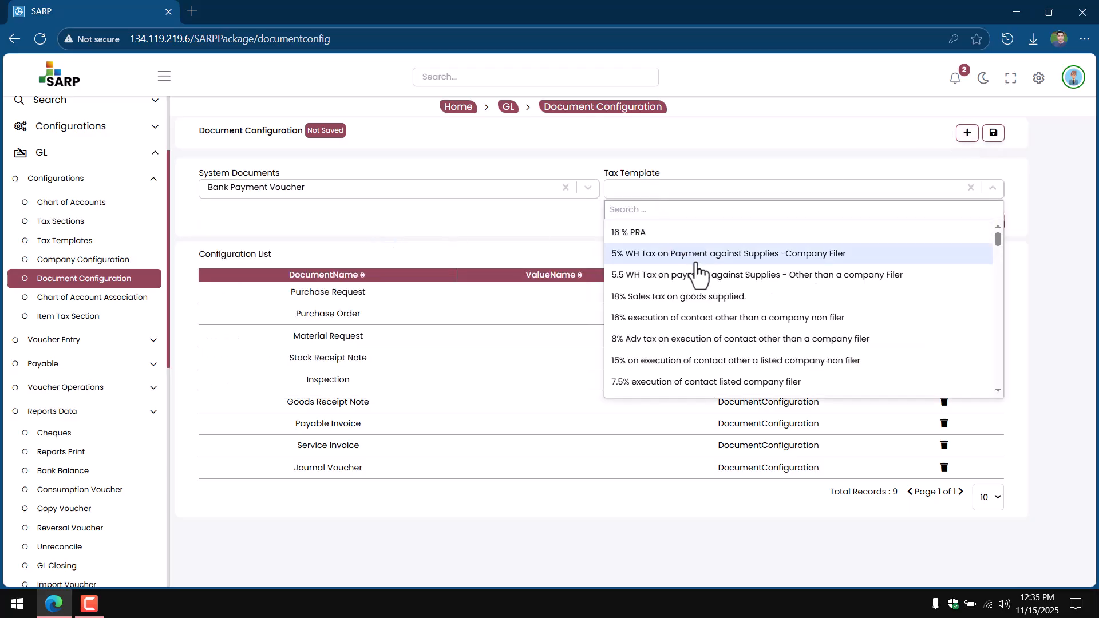
left_click(681, 251)
left_click(987, 221)
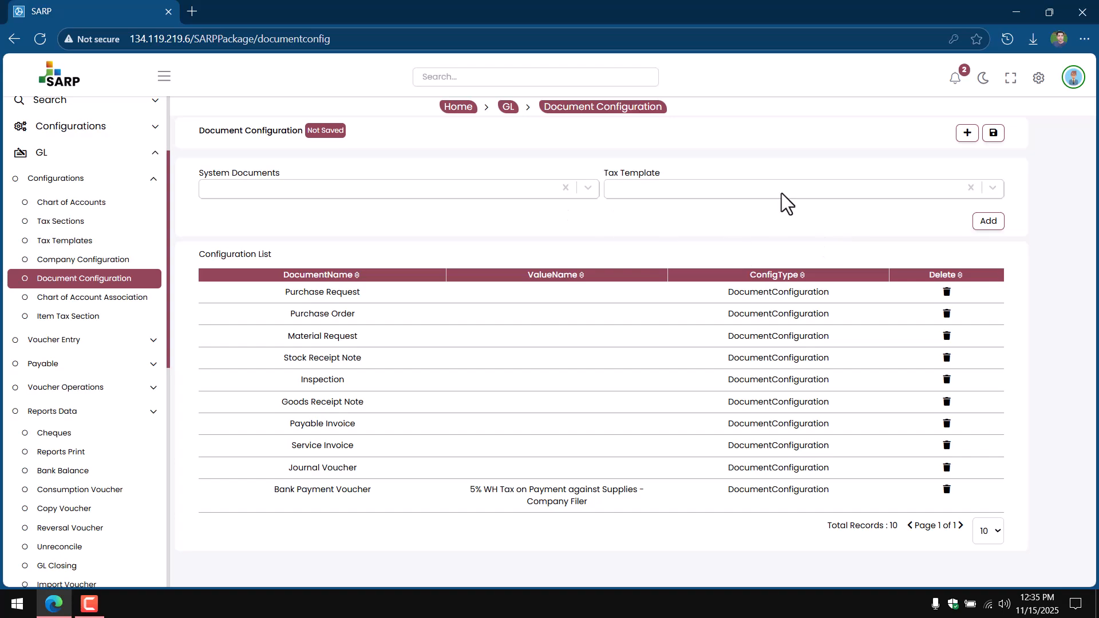
left_click(992, 133)
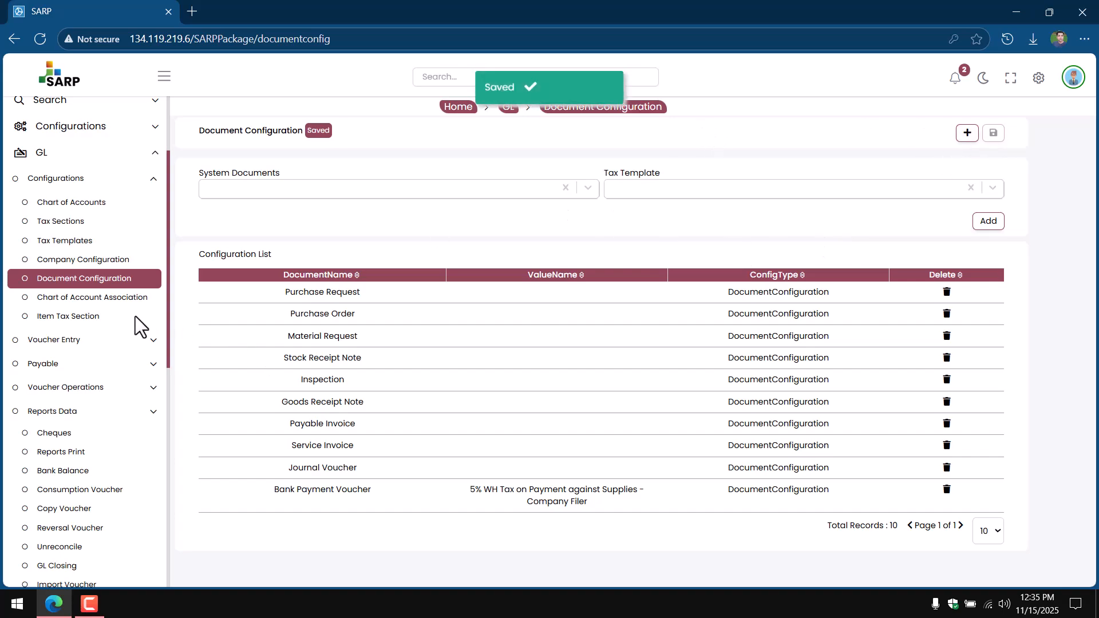
Step: Open the Bank Payment voucher form under the GL voucher entries
scroll(132, 375, "down", 3)
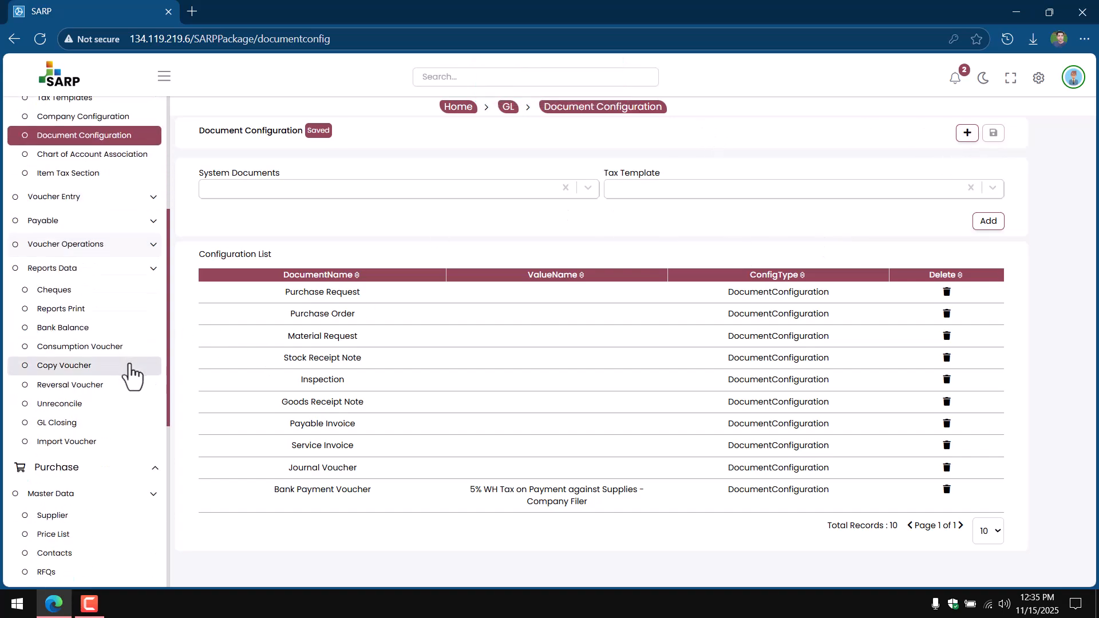
scroll(133, 374, "down", 3)
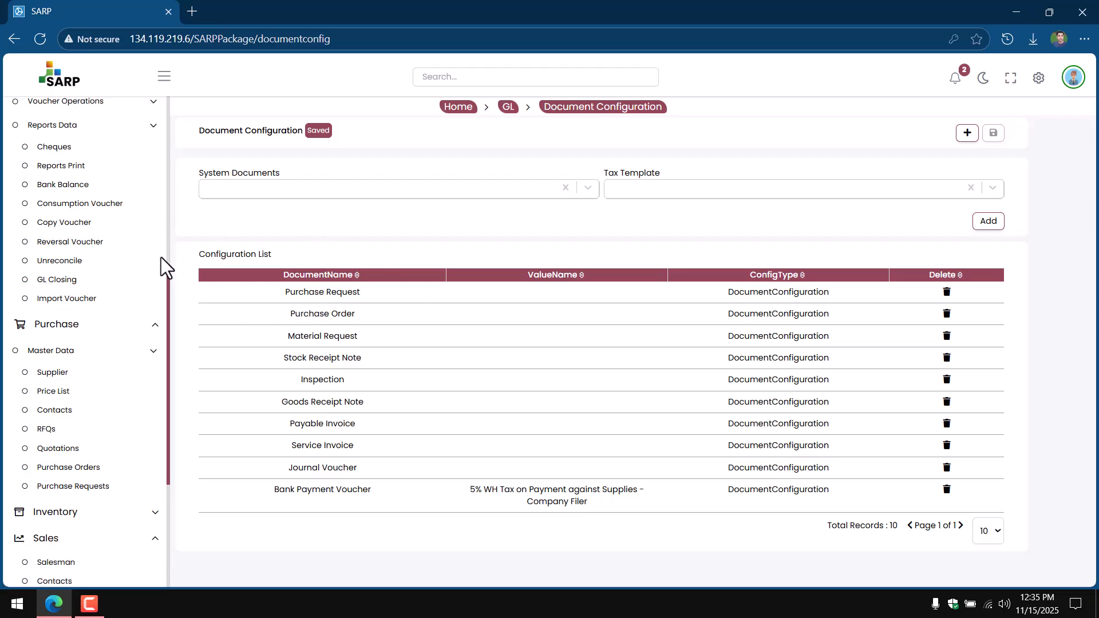
scroll(120, 297, "up", 6)
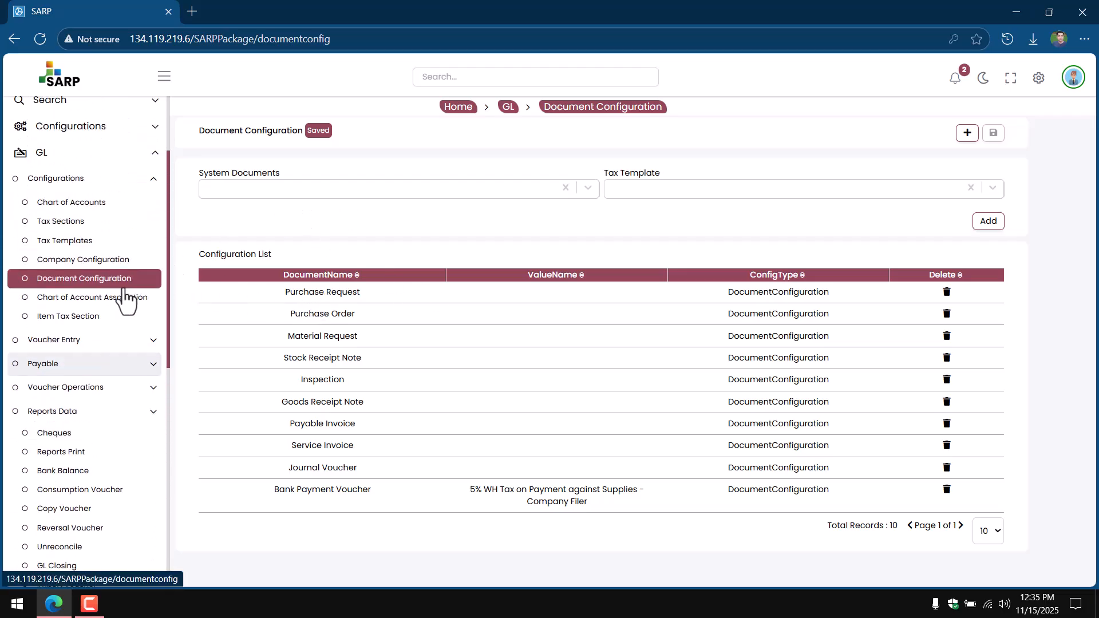
scroll(126, 299, "down", 3)
scroll(126, 299, "up", 3)
scroll(109, 337, "down", 1)
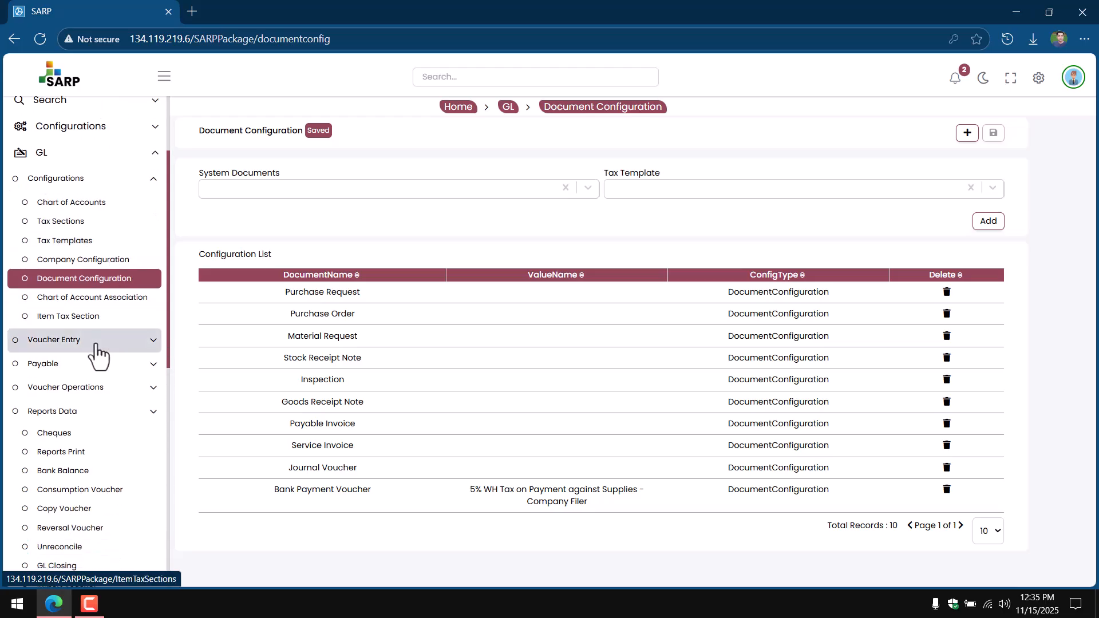
left_click(95, 342)
scroll(100, 344, "down", 2)
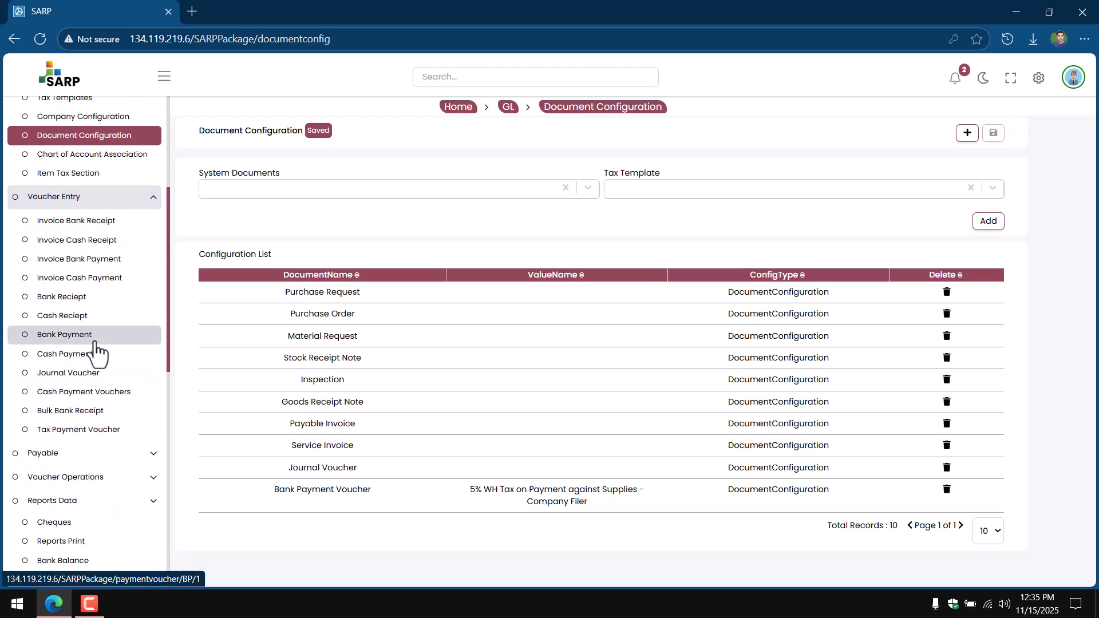
left_click(103, 336)
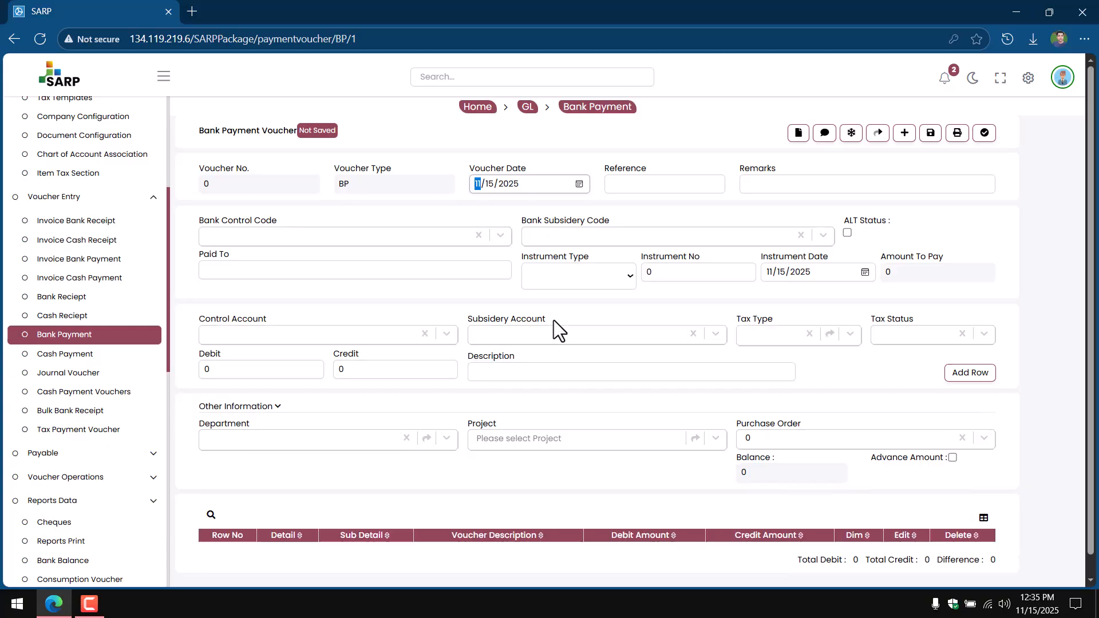
Step: Look through the tax templates offered as Tax Type in the Bank Payment voucher
left_click(752, 333)
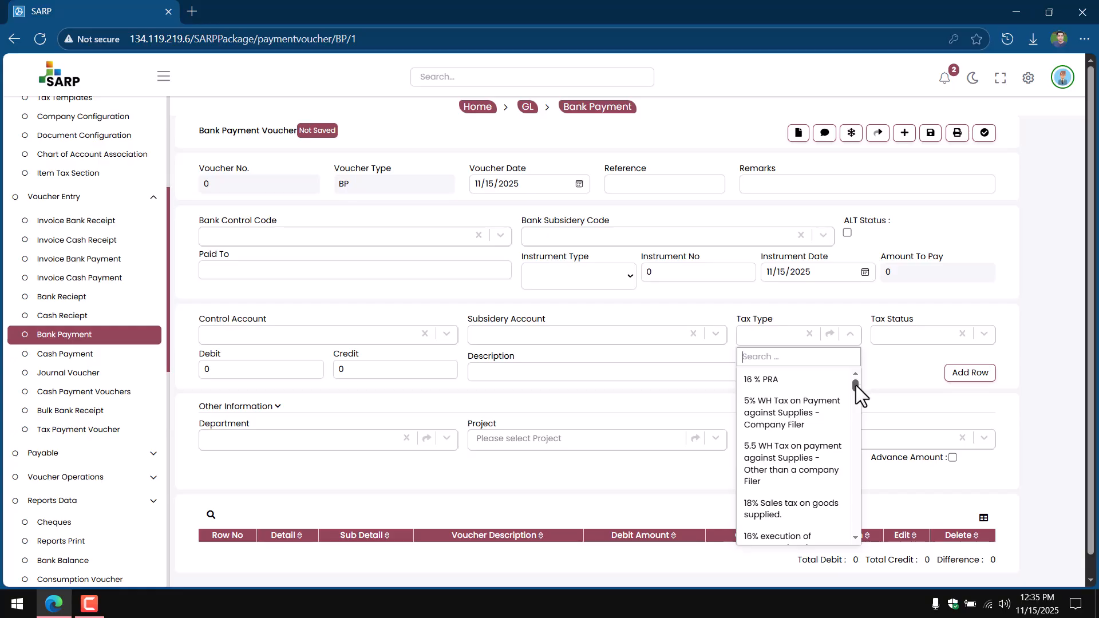
left_click_drag(856, 385, 859, 418)
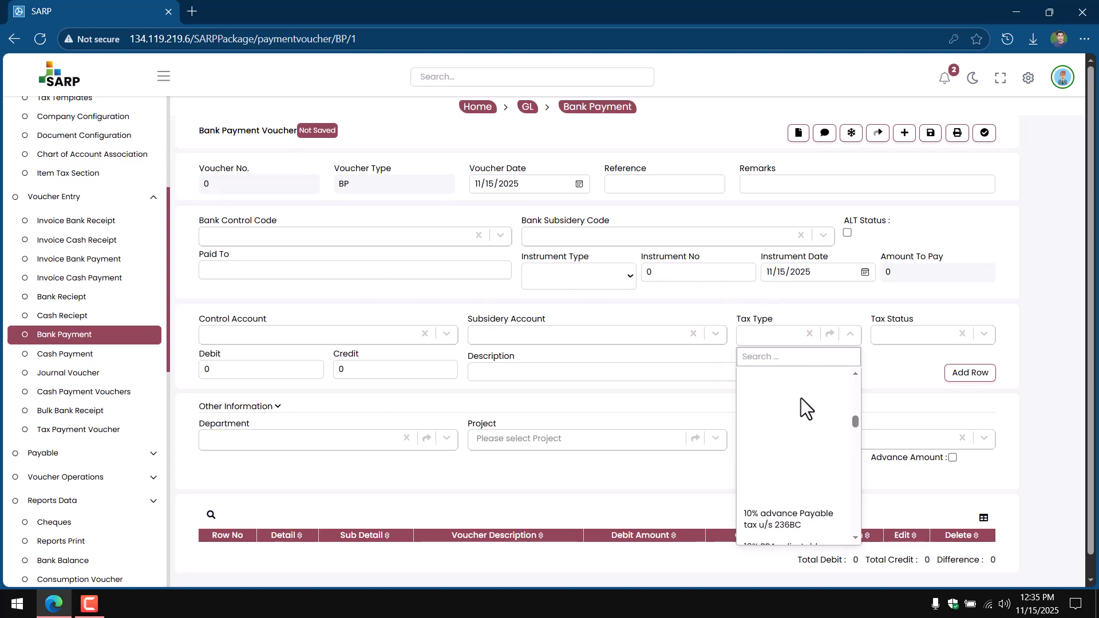
left_click(657, 373)
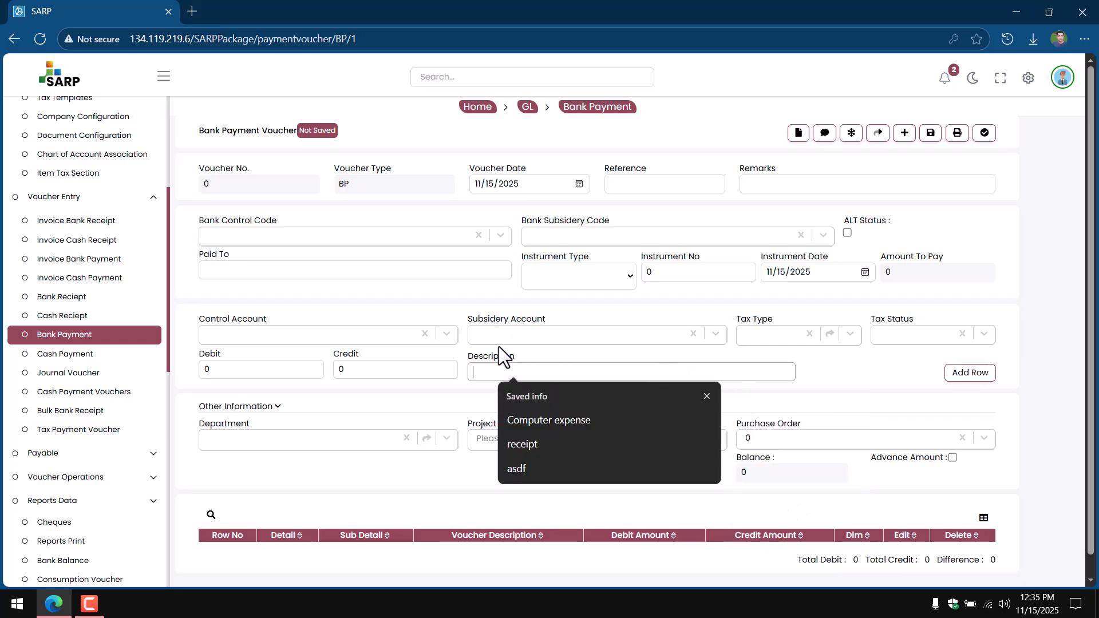
left_click(321, 325)
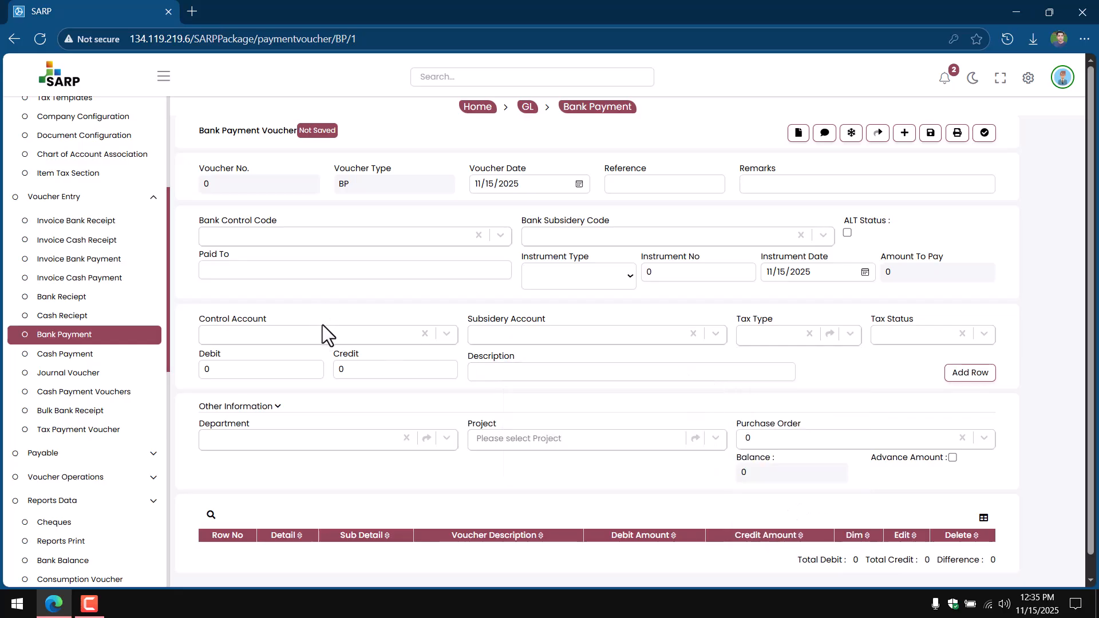
left_click(222, 368)
left_click(760, 341)
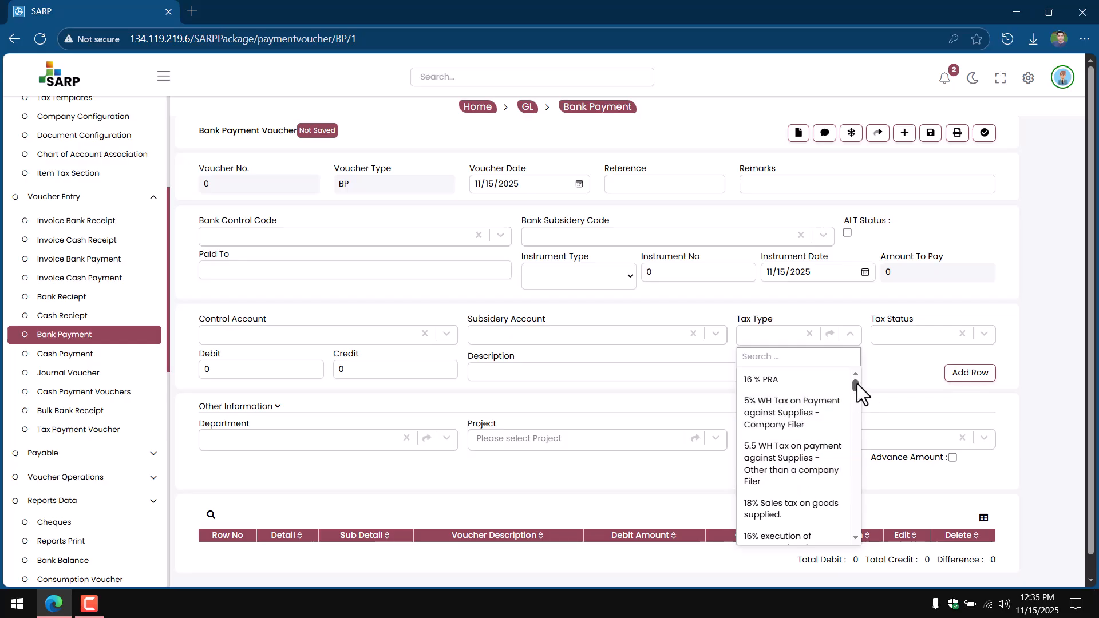
left_click_drag(856, 383, 856, 458)
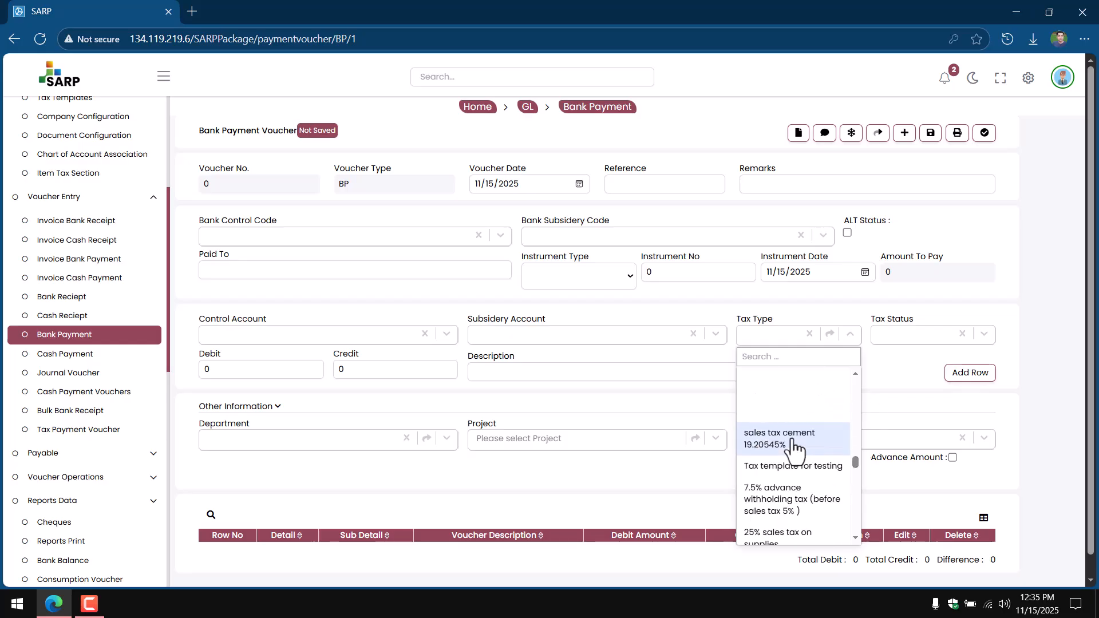
left_click(623, 401)
scroll(746, 404, "down", 2)
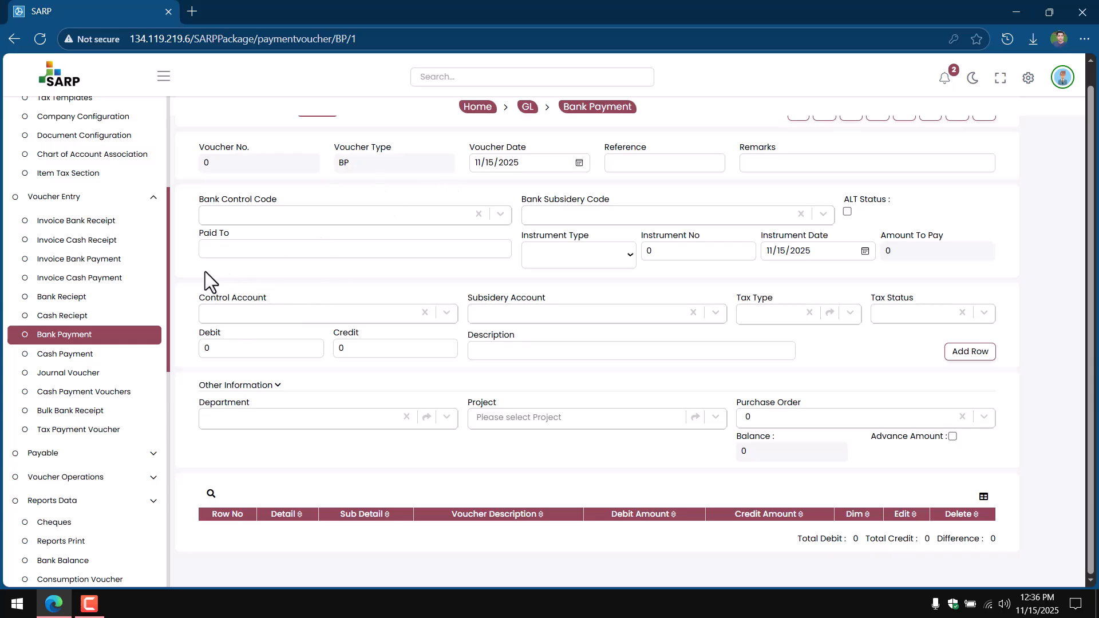
Step: Open the GL Item Tax Section configuration and look through the available tax sections
scroll(108, 251, "up", 6)
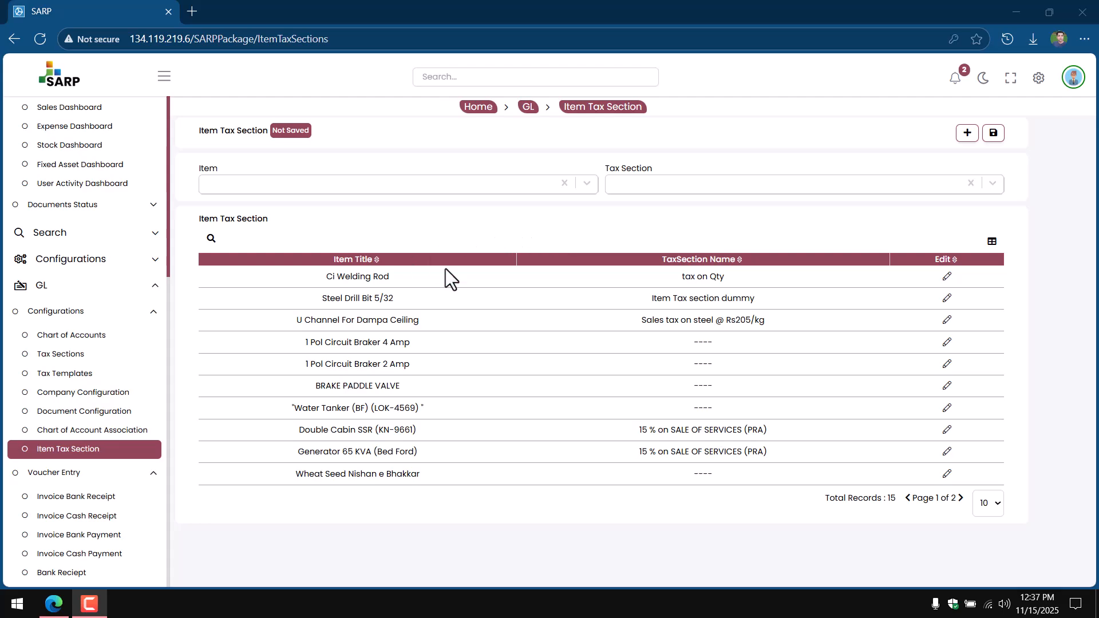
left_click(617, 187)
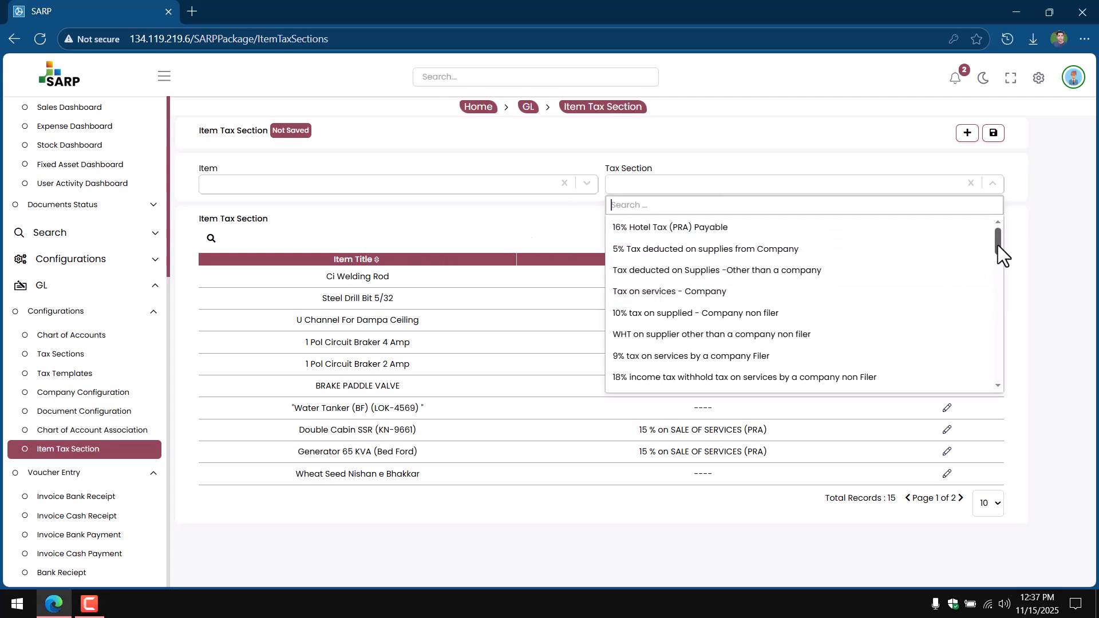
left_click_drag(997, 245, 1001, 253)
scroll(1001, 253, "down", 1)
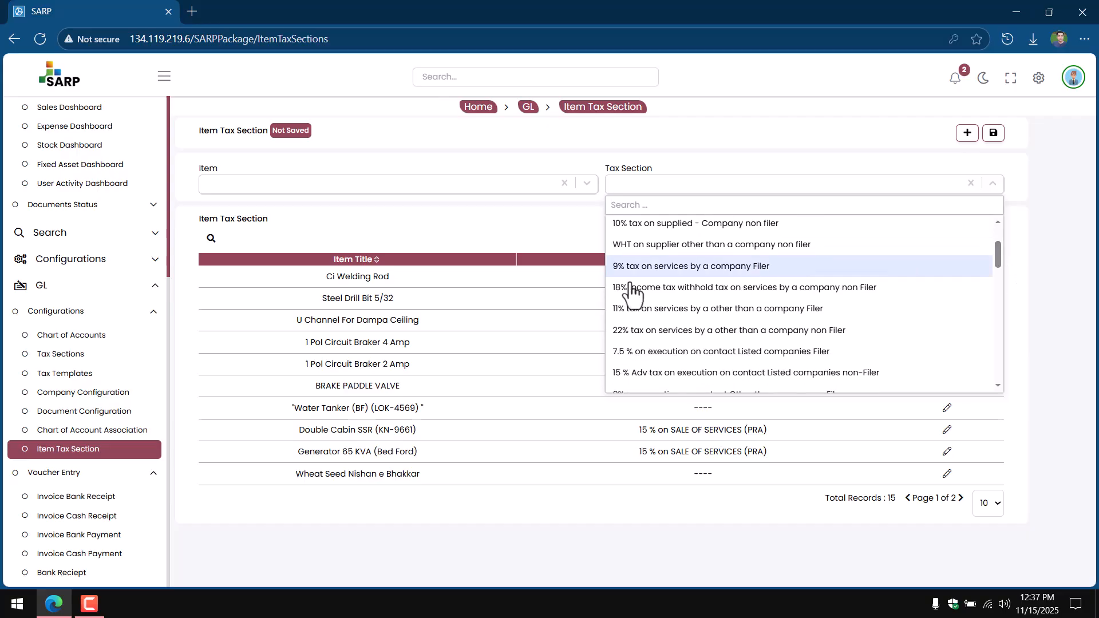
left_click(97, 433)
left_click(92, 451)
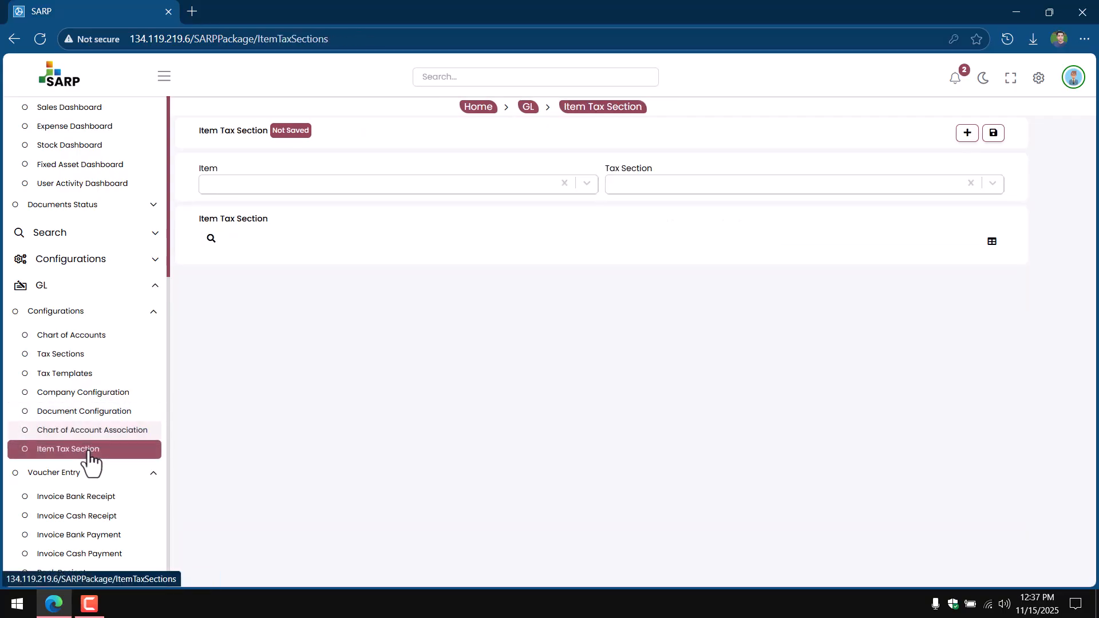
left_click(380, 182)
left_click(536, 351)
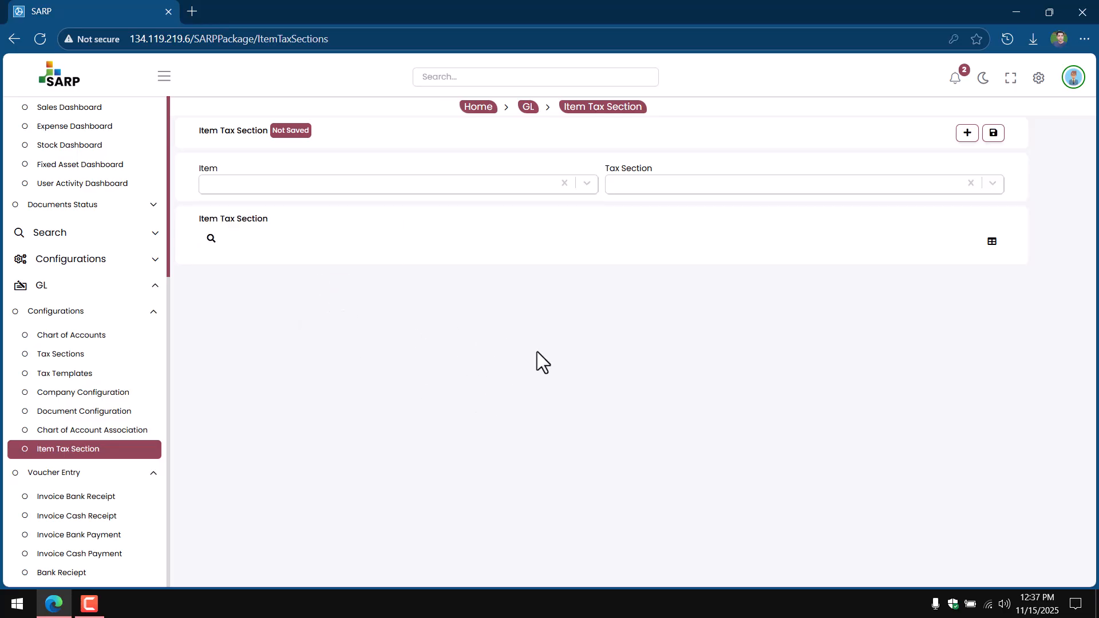
Step: Browse the item list and select Ball Bearings 6017 as the item for a new item tax section
left_click(445, 184)
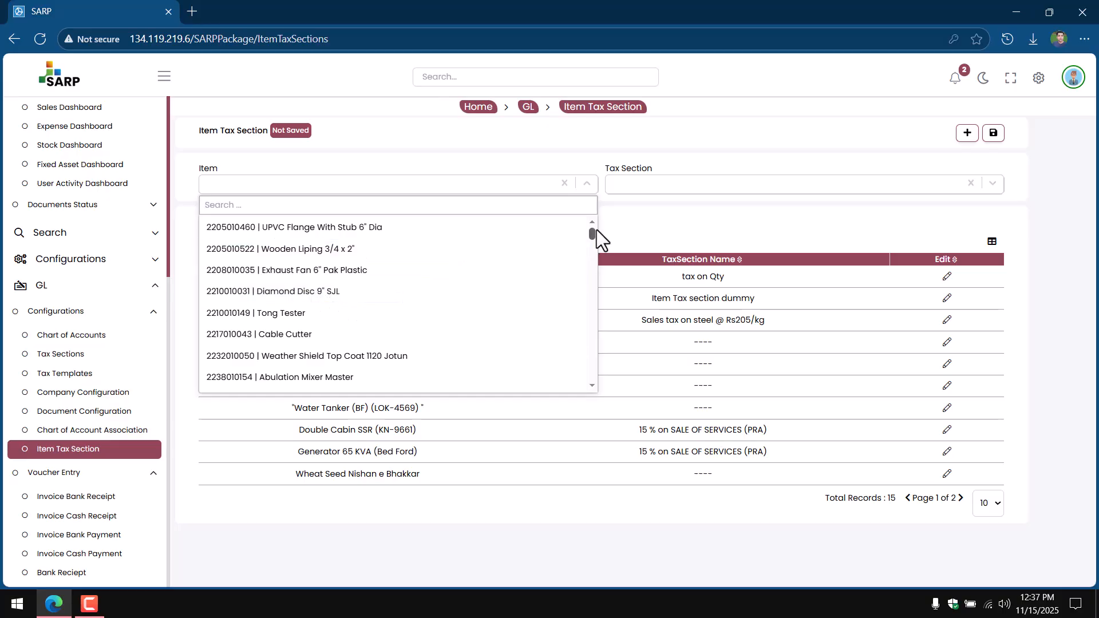
left_click_drag(592, 231, 582, 211)
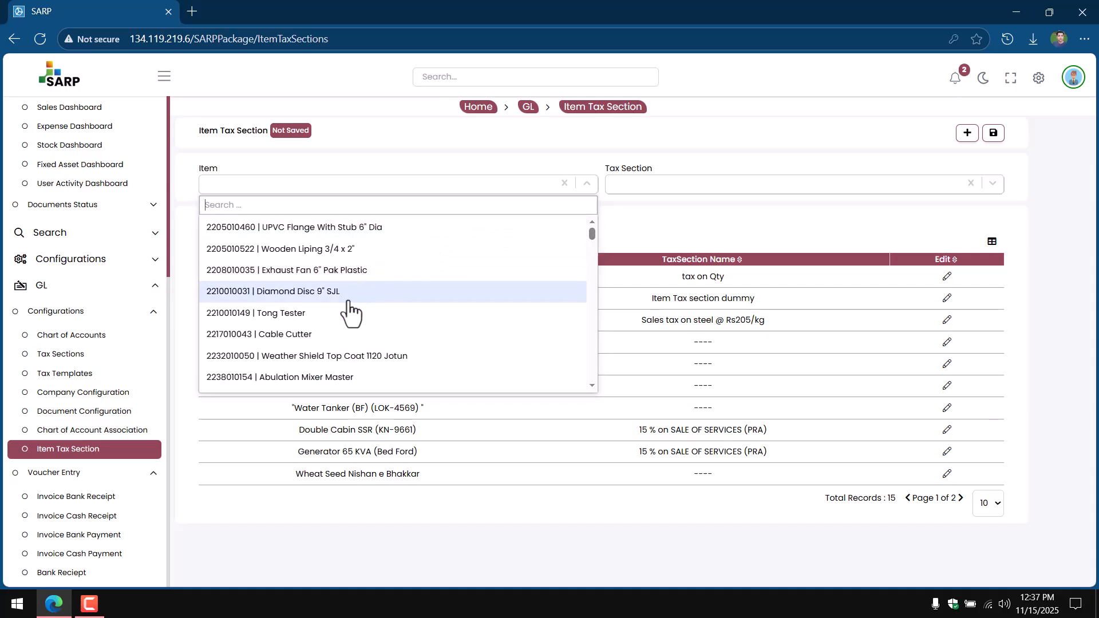
scroll(361, 321, "down", 3)
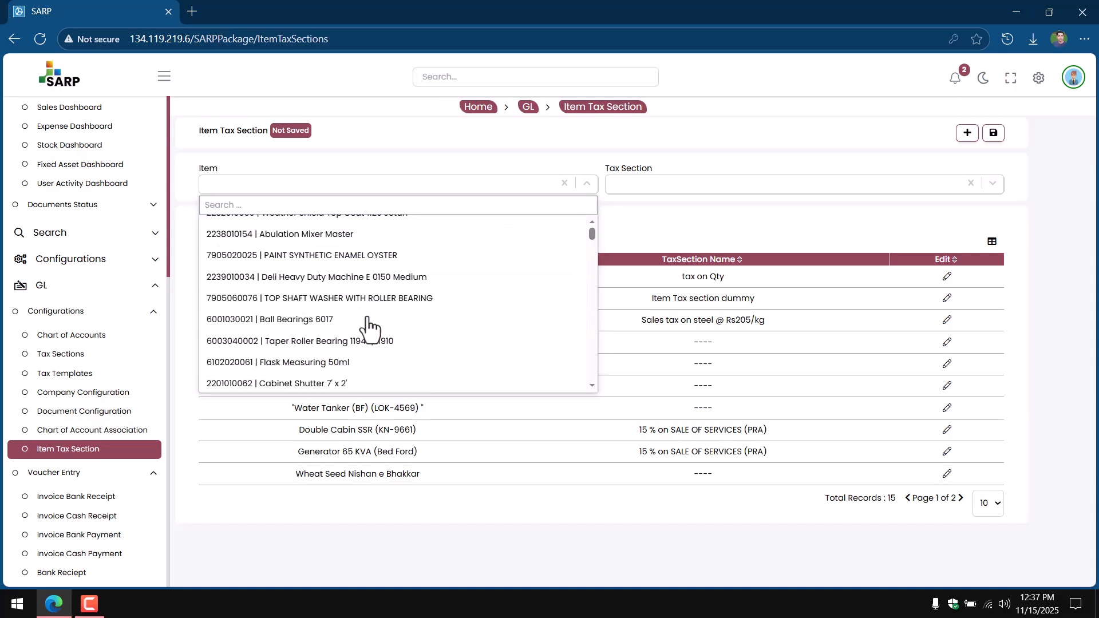
left_click(298, 321)
Step: Assign the tax section "sales tax on quantity Rs 5" to the item STEEL DRILL BIT 7/16" and save it
left_click(708, 187)
scroll(767, 247, "up", 1)
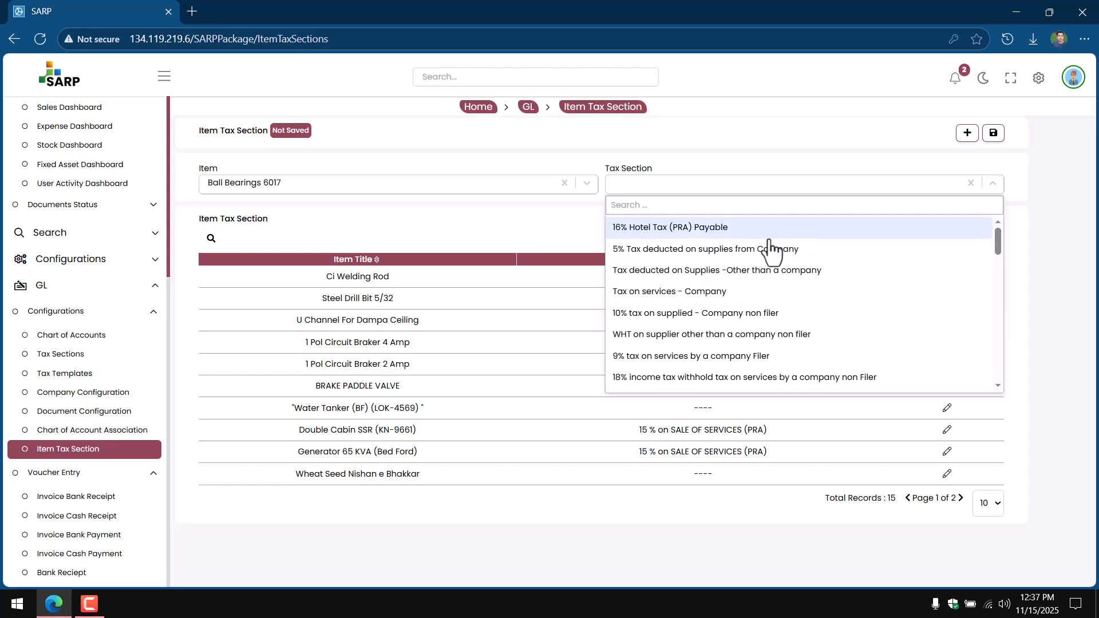
left_click_drag(995, 252, 995, 372)
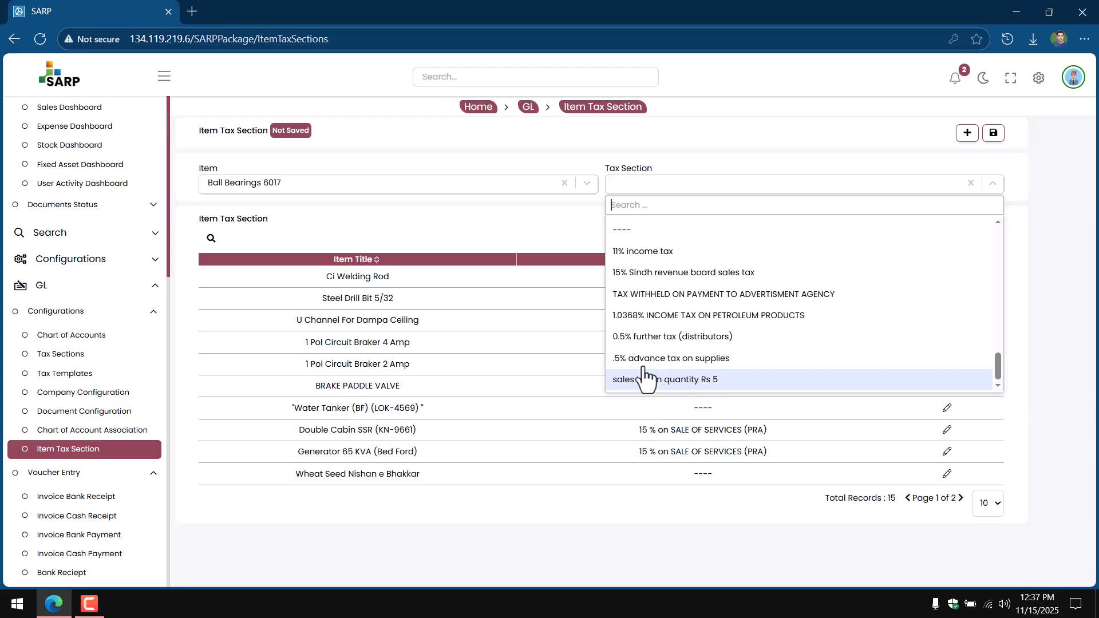
left_click(284, 181)
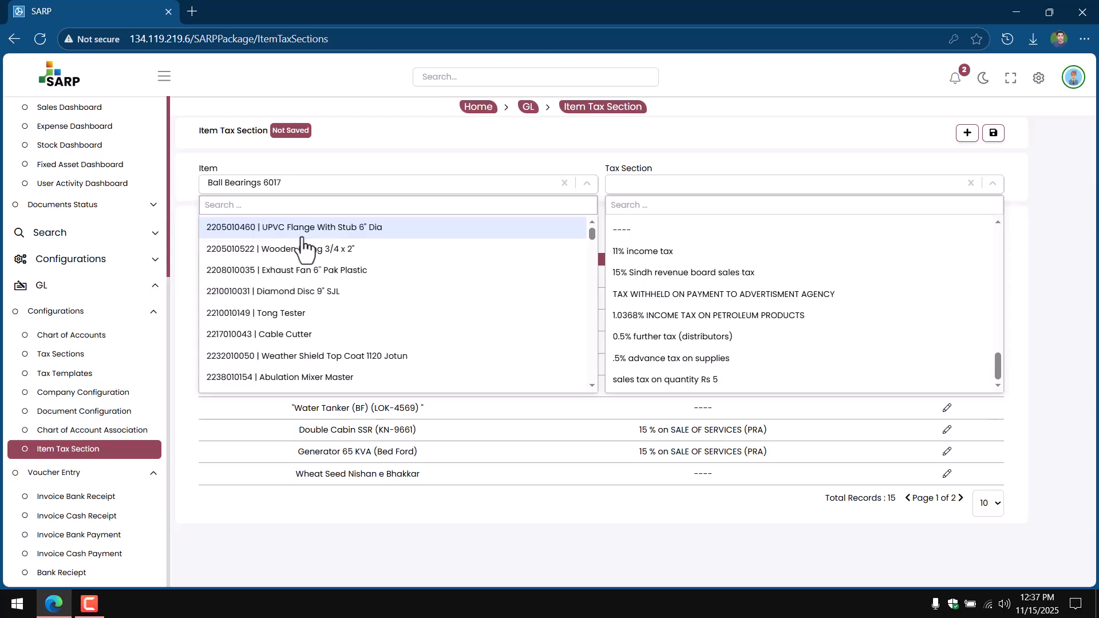
type("steel")
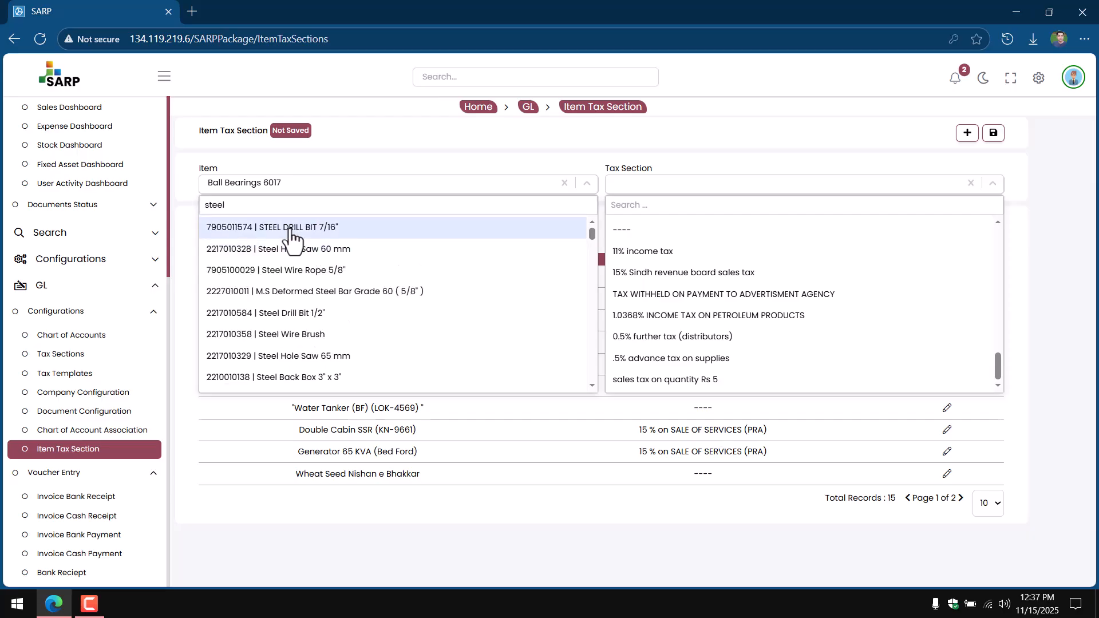
left_click(289, 228)
left_click(658, 378)
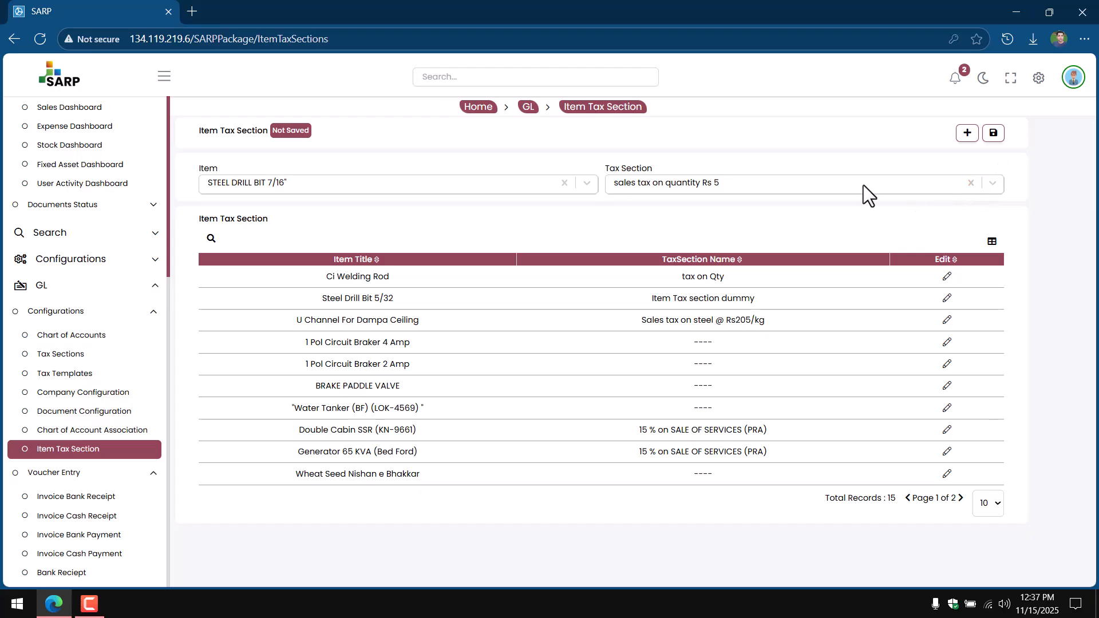
left_click(995, 132)
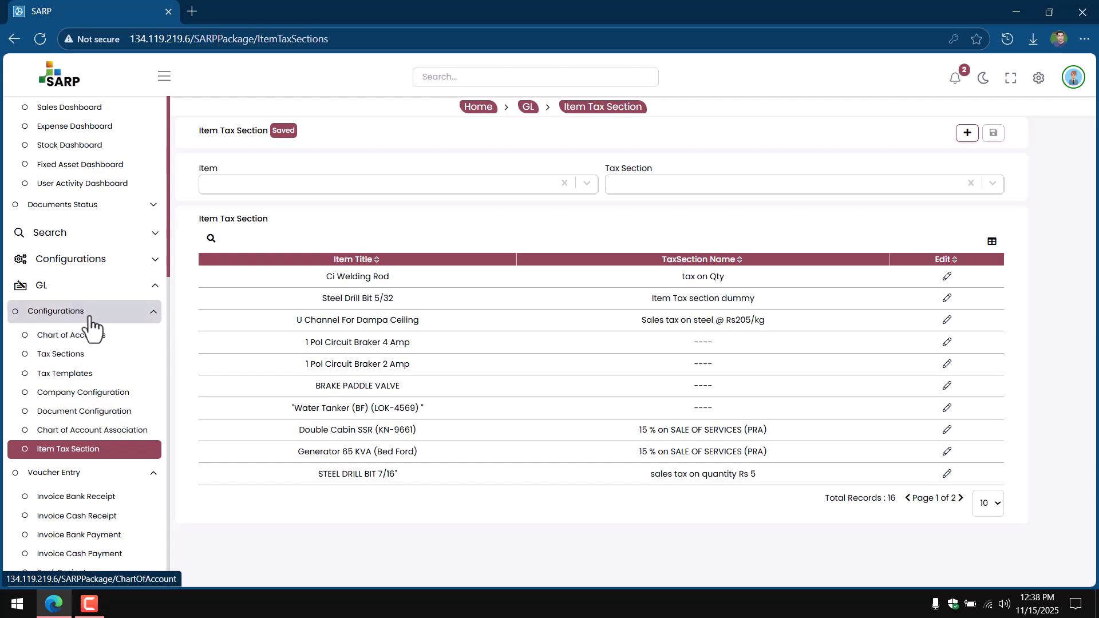
Step: Revisit the Chart of Accounts, open the Company Configuration and look over its first parameters
left_click(44, 338)
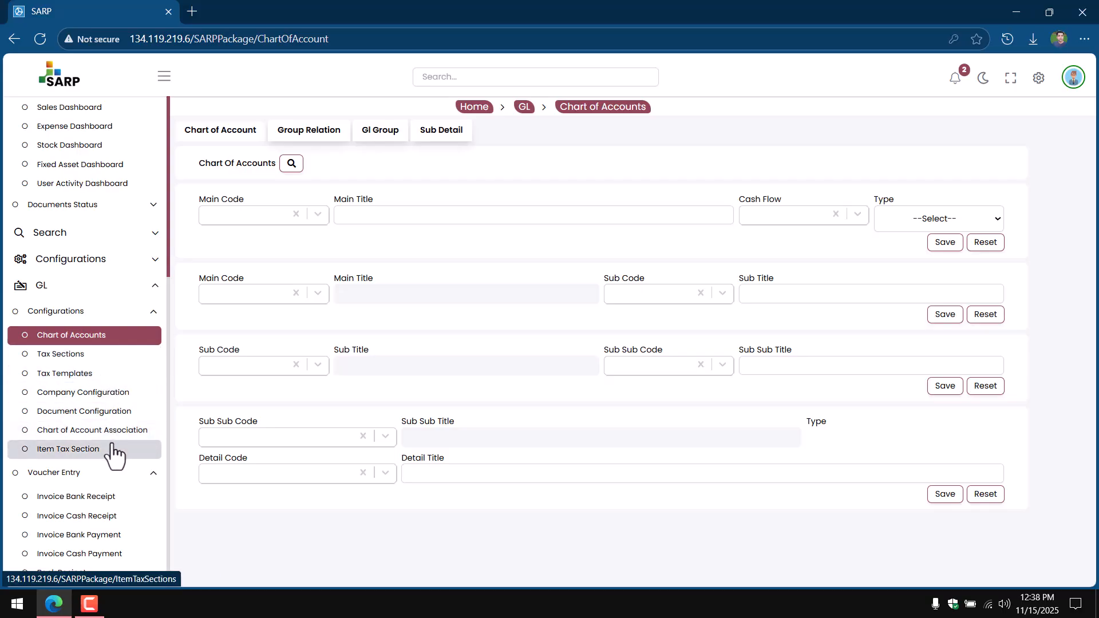
left_click(104, 394)
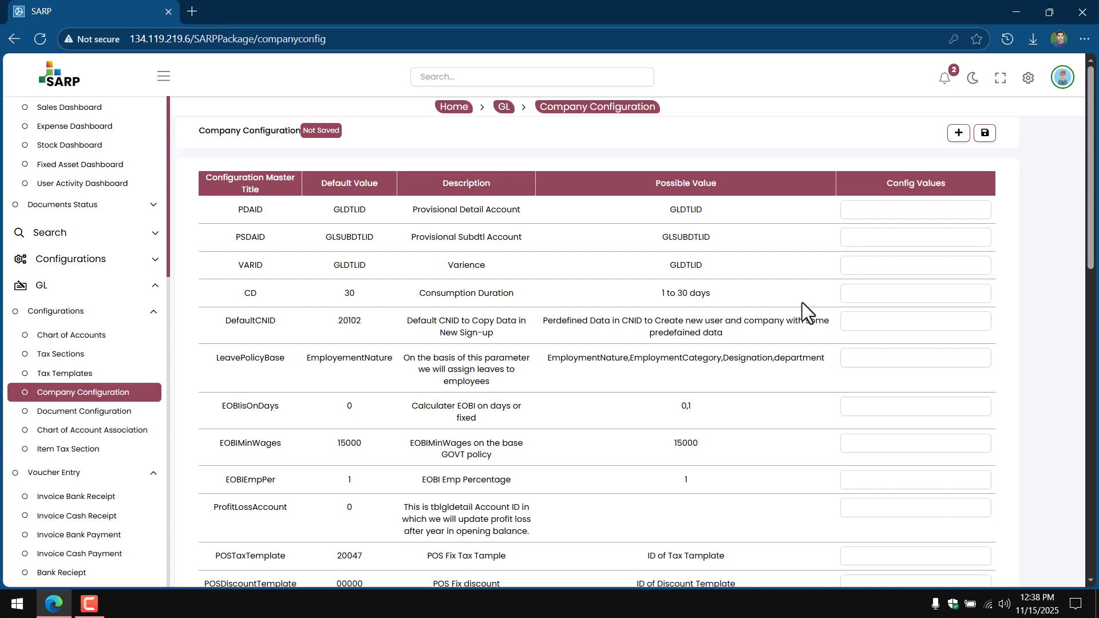
scroll(601, 344, "down", 1)
scroll(491, 269, "up", 1)
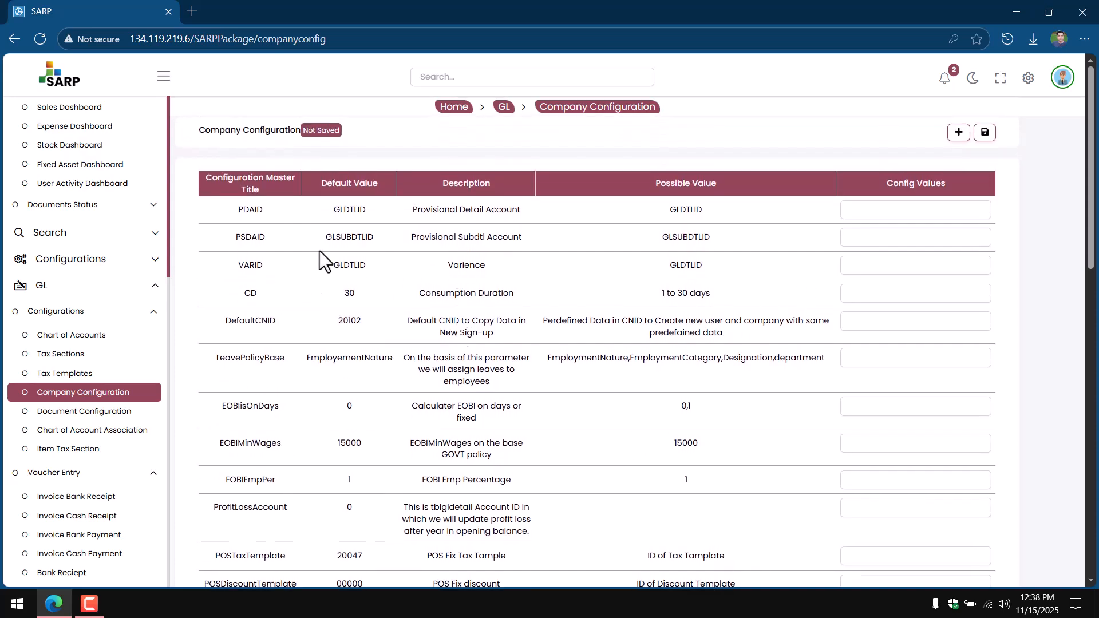
scroll(335, 248, "down", 2)
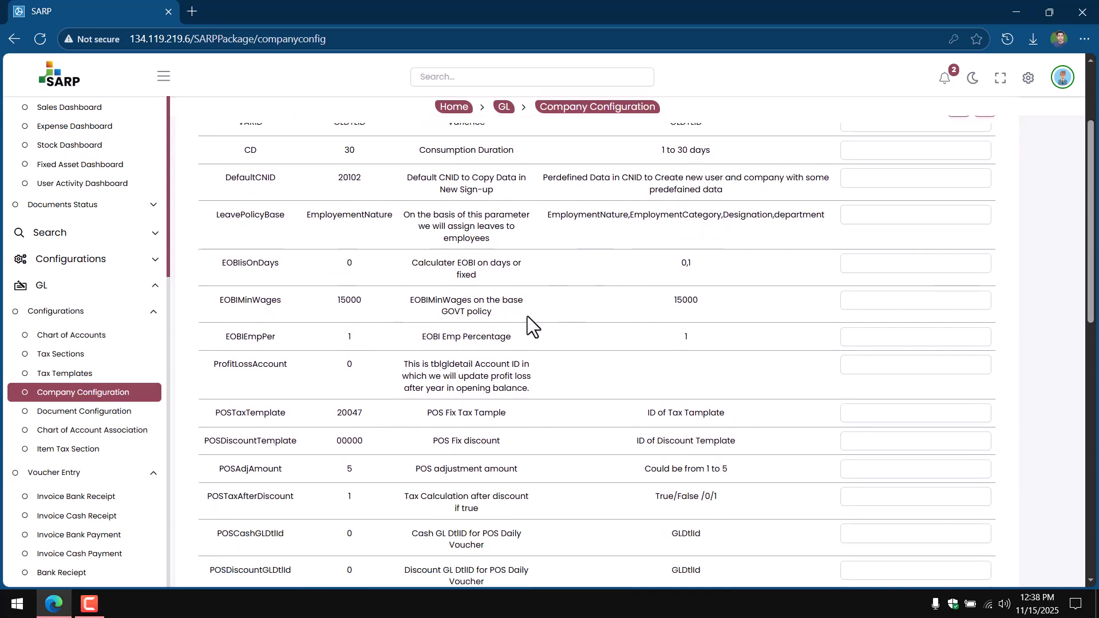
Step: Examine the Company Configuration parameters for EOBI, leave policy, POS tax template and depreciation method
double_click(279, 292)
left_click(273, 298)
double_click(269, 262)
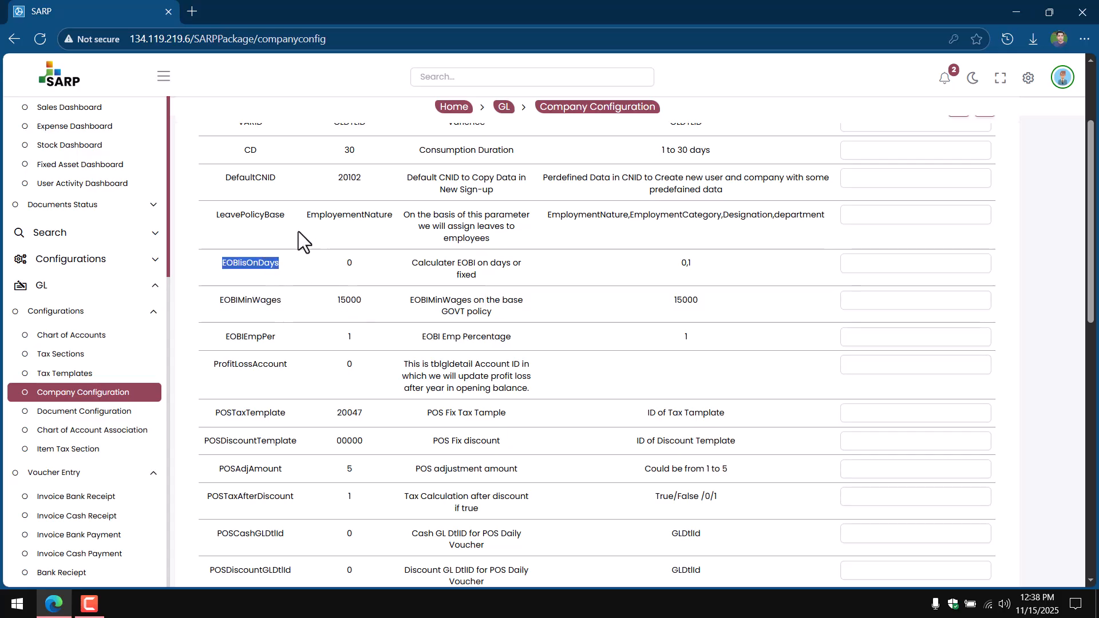
double_click(262, 214)
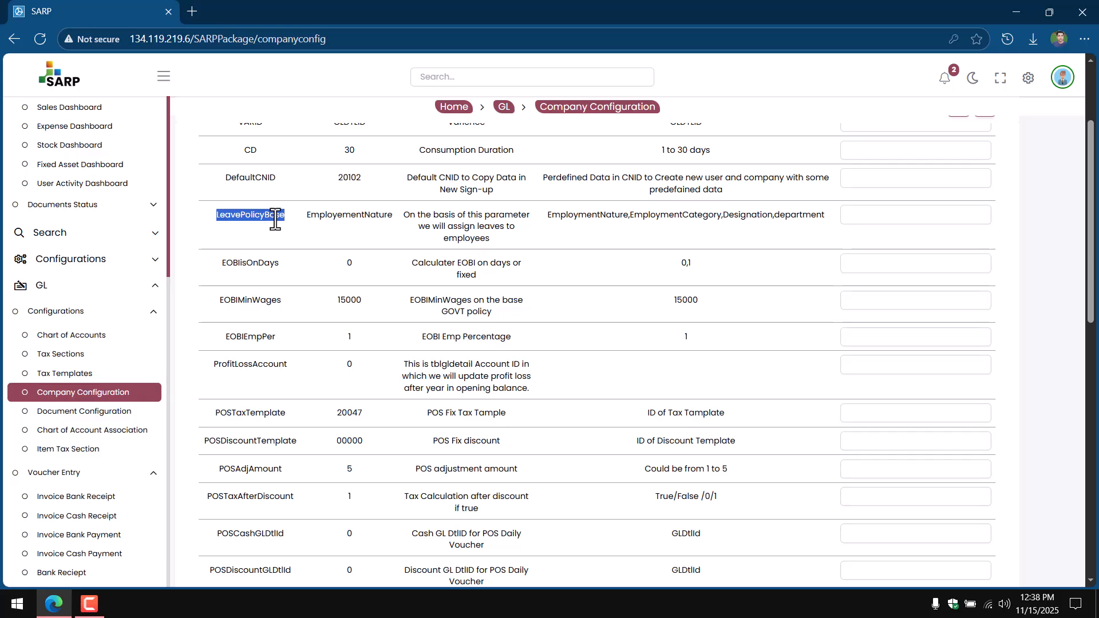
scroll(289, 238, "down", 2)
double_click(277, 271)
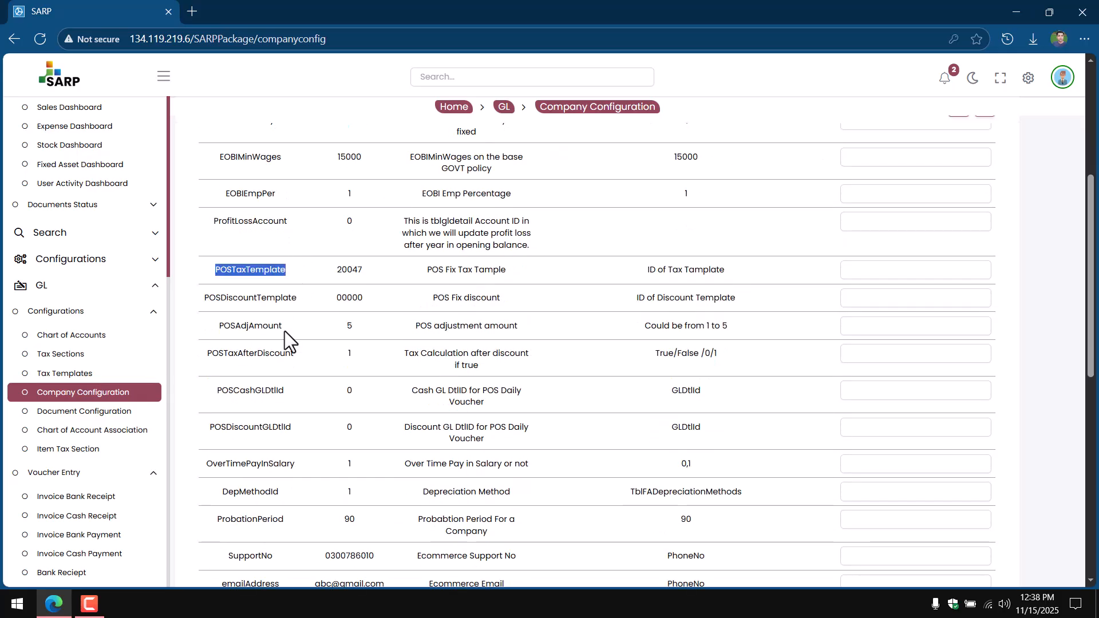
scroll(284, 331, "down", 1)
left_click(282, 424)
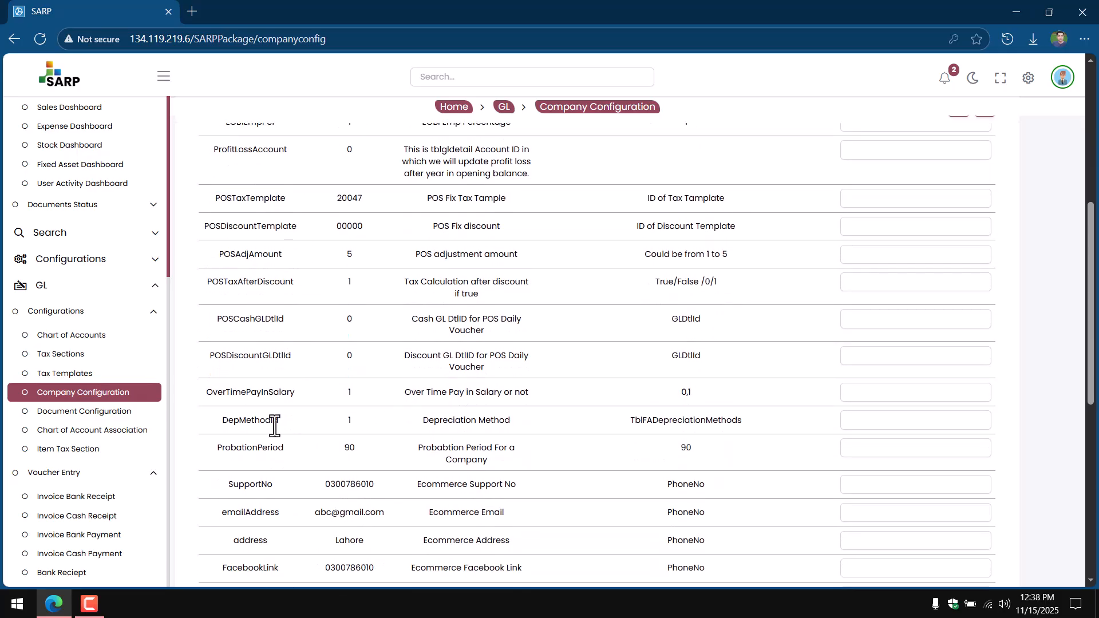
Step: Examine the remaining Company Configuration parameters, from depreciation method and e-commerce contact and social links to purchase order expiry and sales settings
double_click(271, 421)
double_click(267, 484)
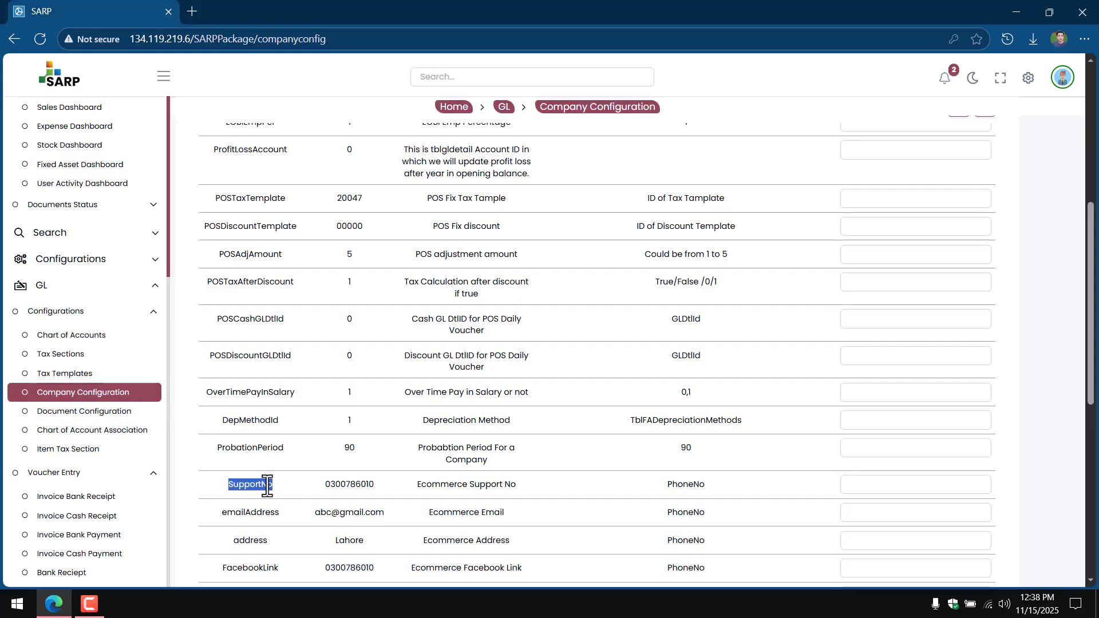
double_click(264, 515)
left_click(265, 522)
scroll(274, 524, "down", 2)
double_click(247, 426)
left_click(267, 475)
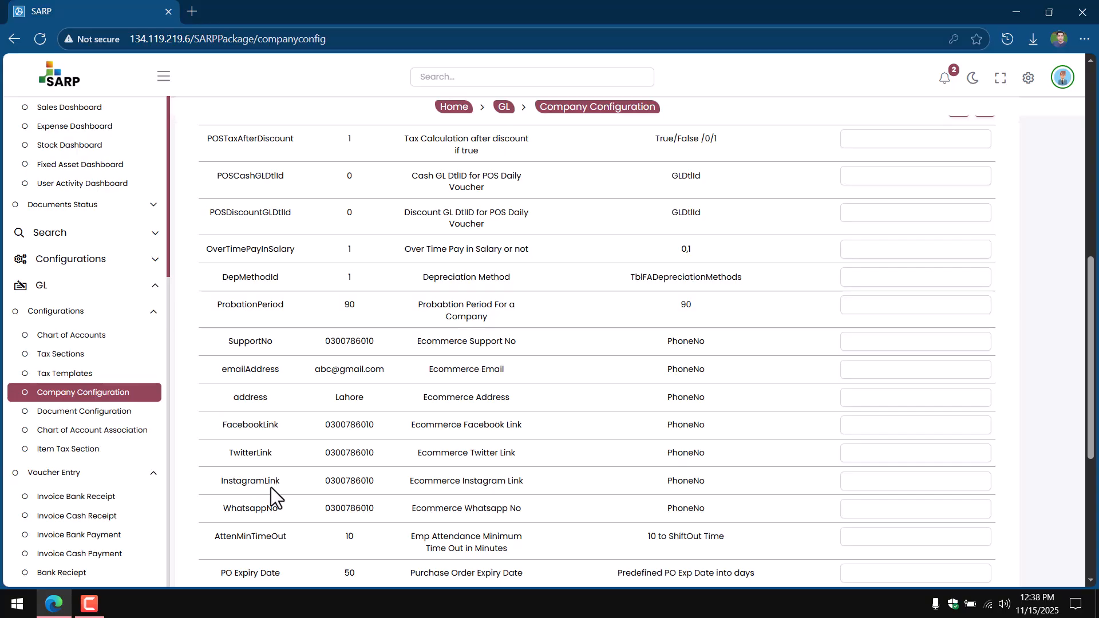
scroll(270, 549, "down", 5)
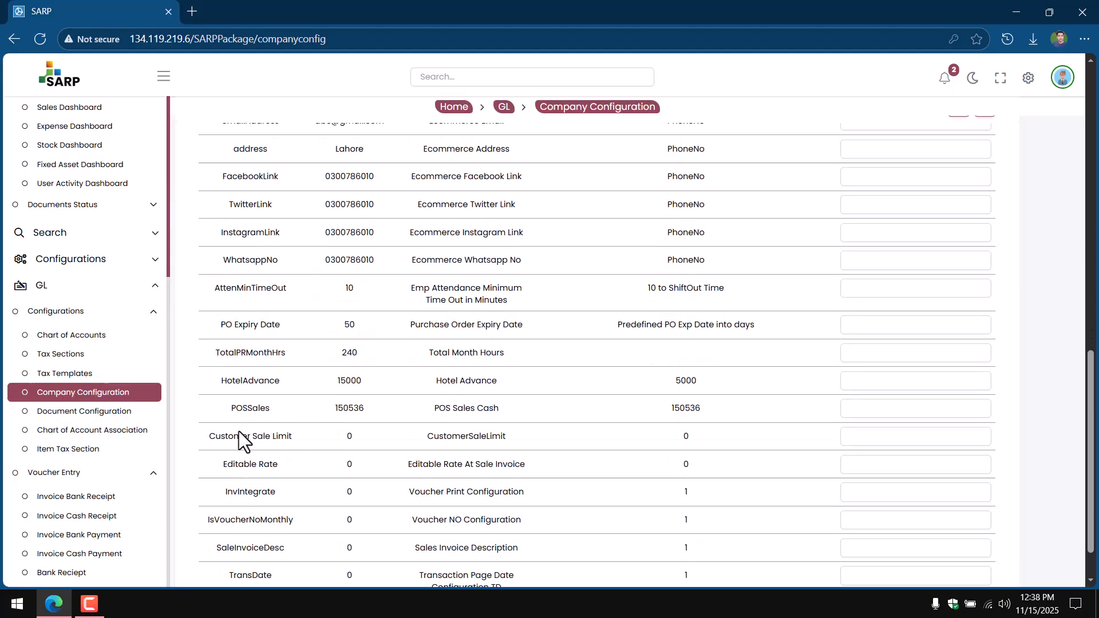
scroll(437, 466, "up", 15)
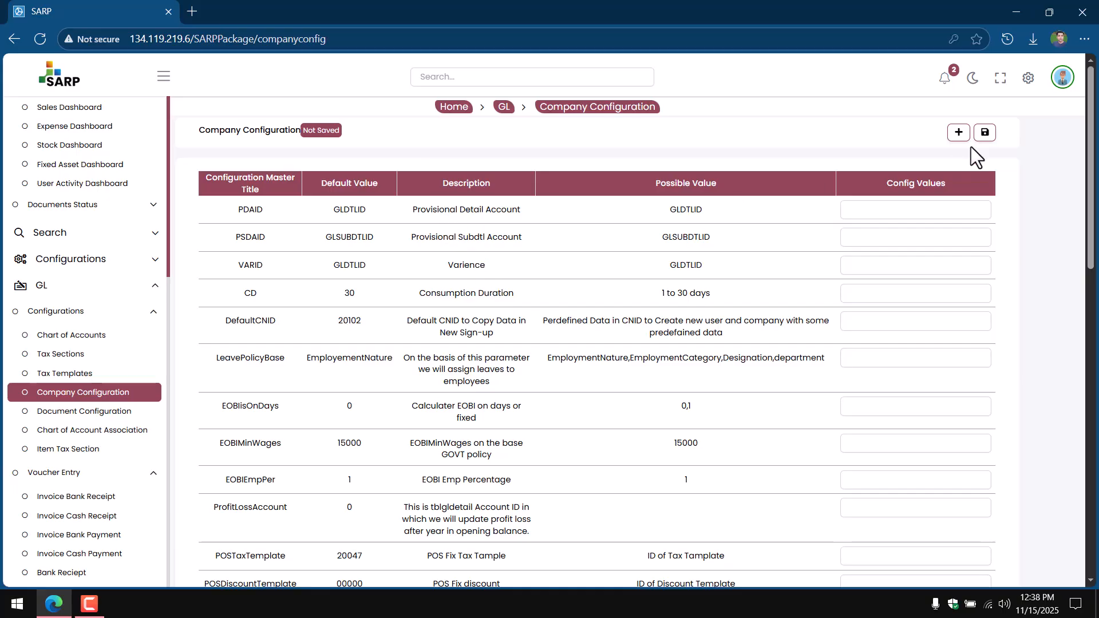
Step: Check the companies available in the application settings, keep the current company and close the settings
left_click(1028, 78)
left_click(985, 131)
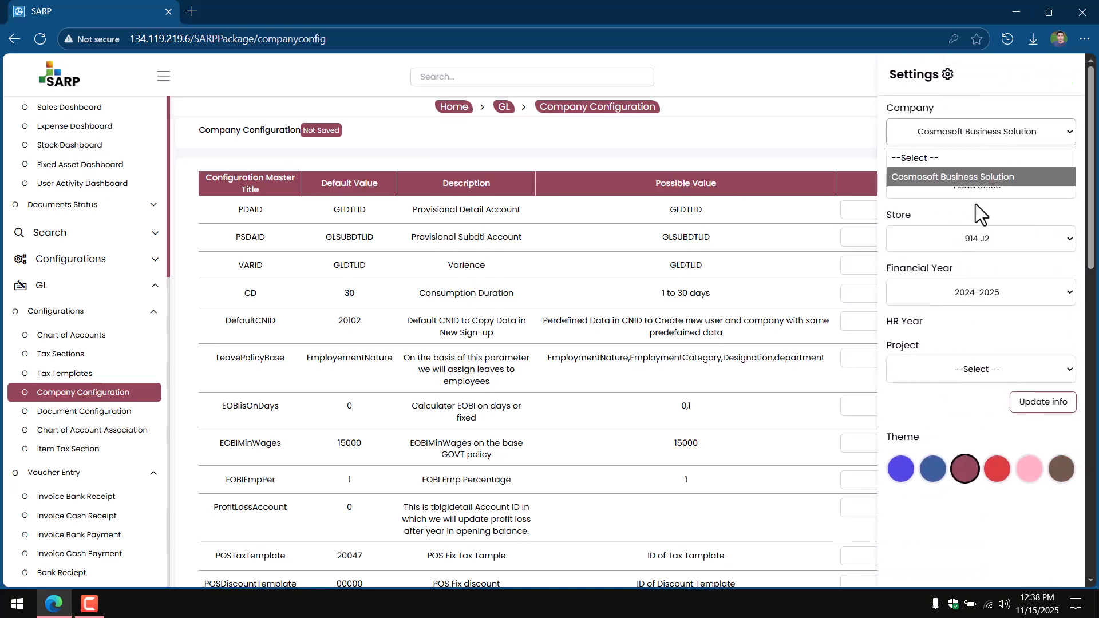
left_click(962, 122)
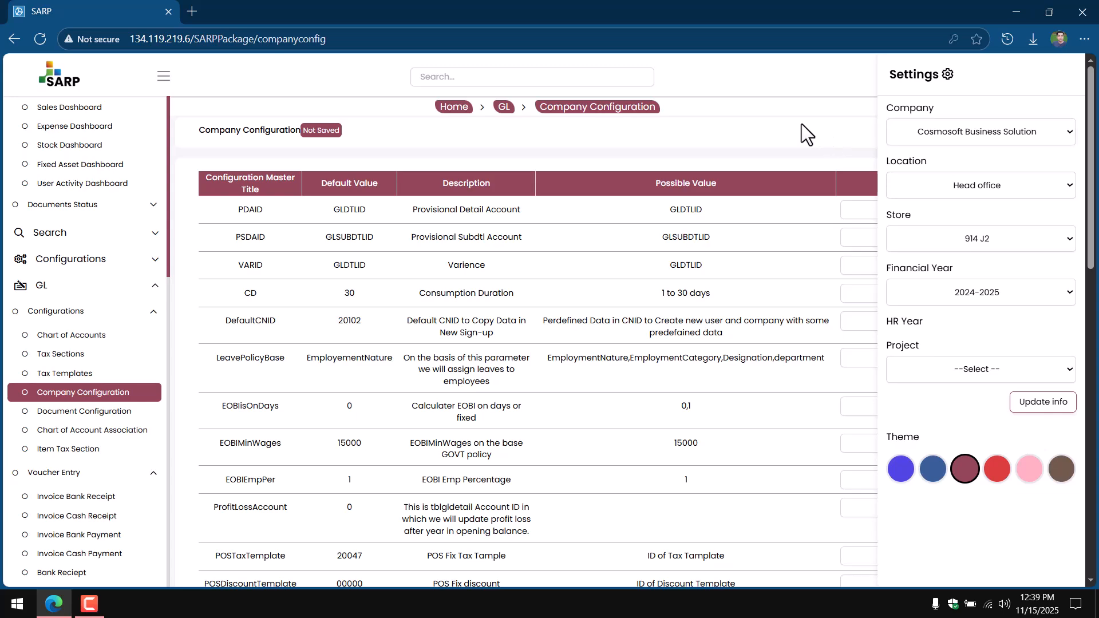
left_click(801, 123)
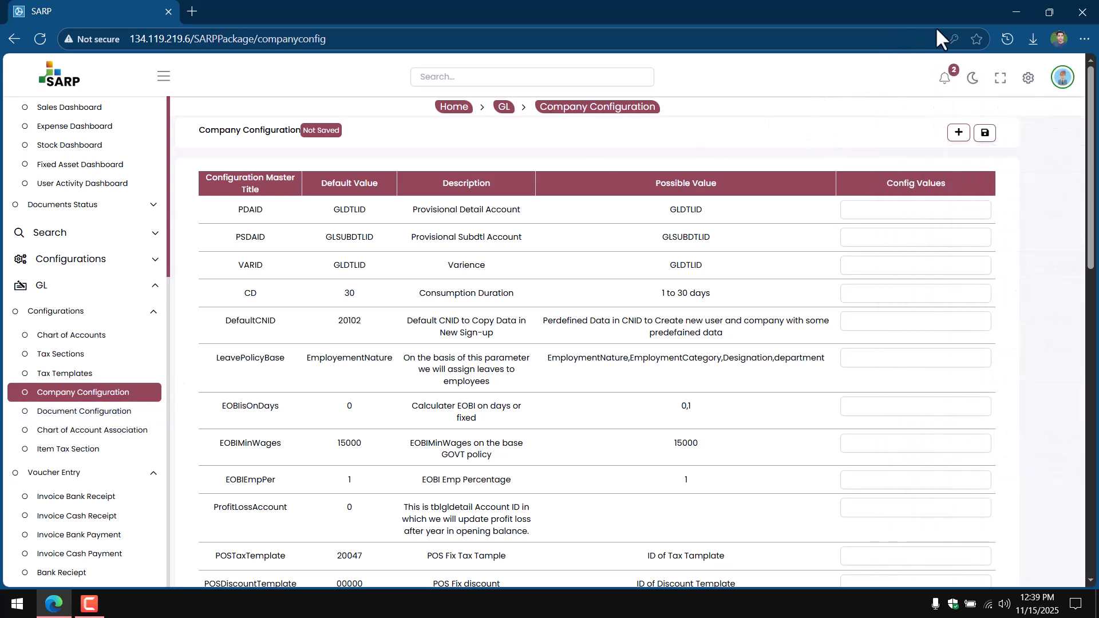